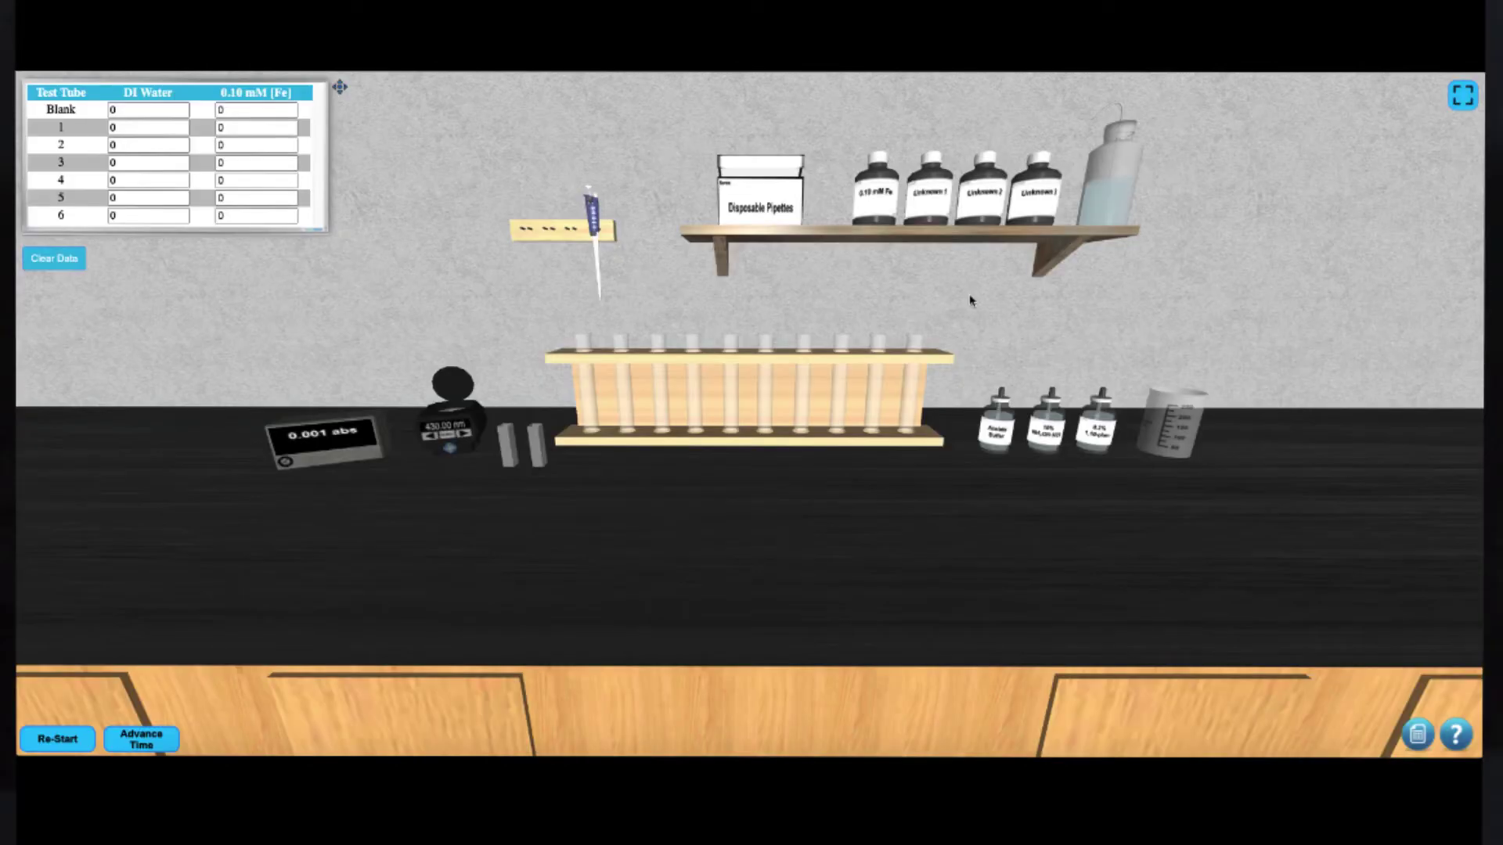
# - Enter the blank, tube 1 and tube 2 volumes: DI water 10, 9, 8 and Fe 0, 1, 2
pyautogui.click(166, 111)
pyautogui.press('BackSpace')
pyautogui.write('1')
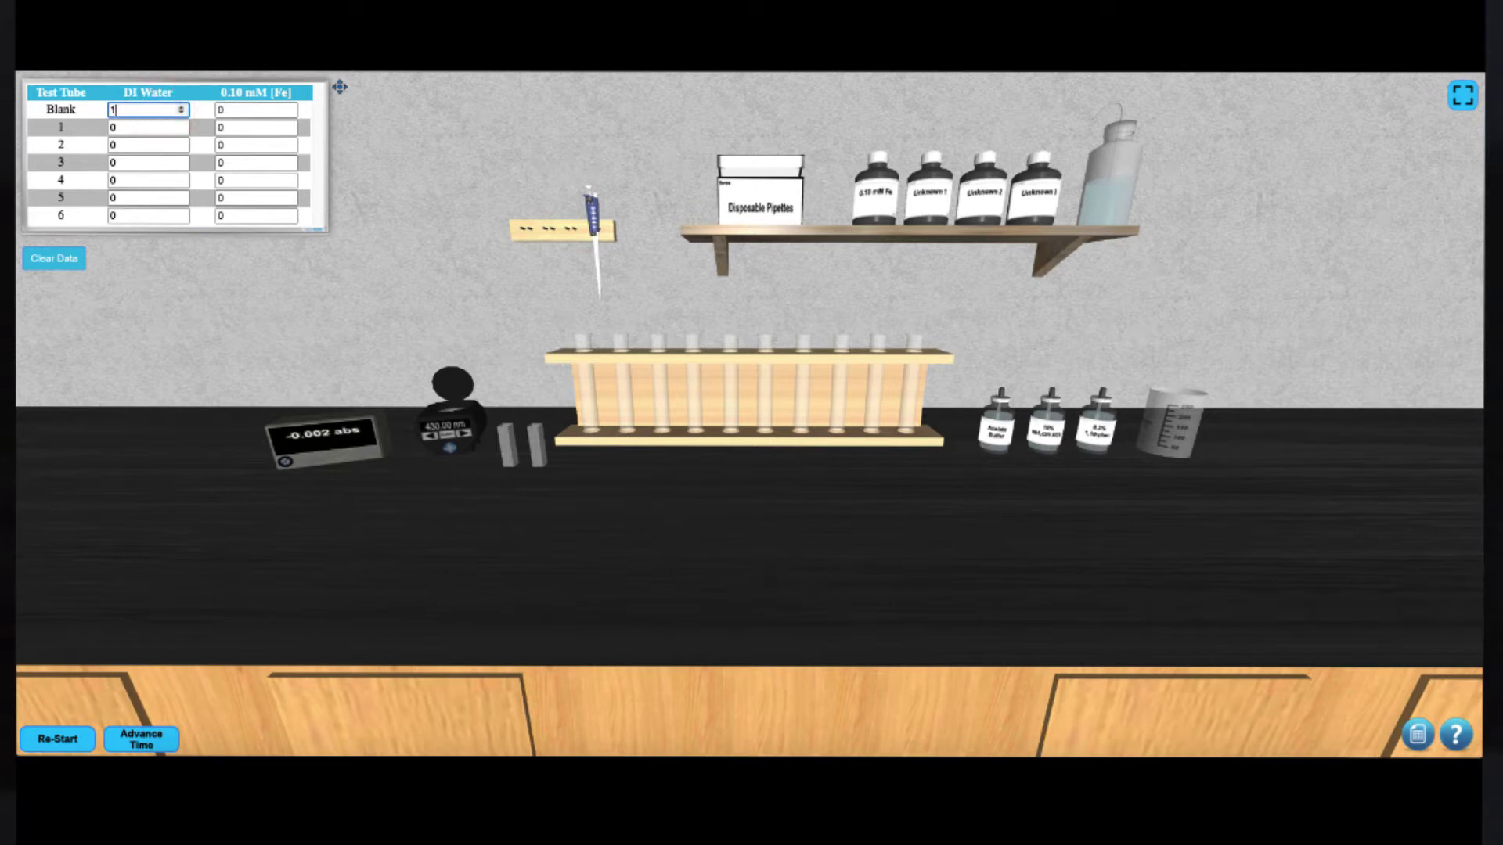
pyautogui.write('0')
pyautogui.press('Tab')
pyautogui.press('Tab')
pyautogui.write('9')
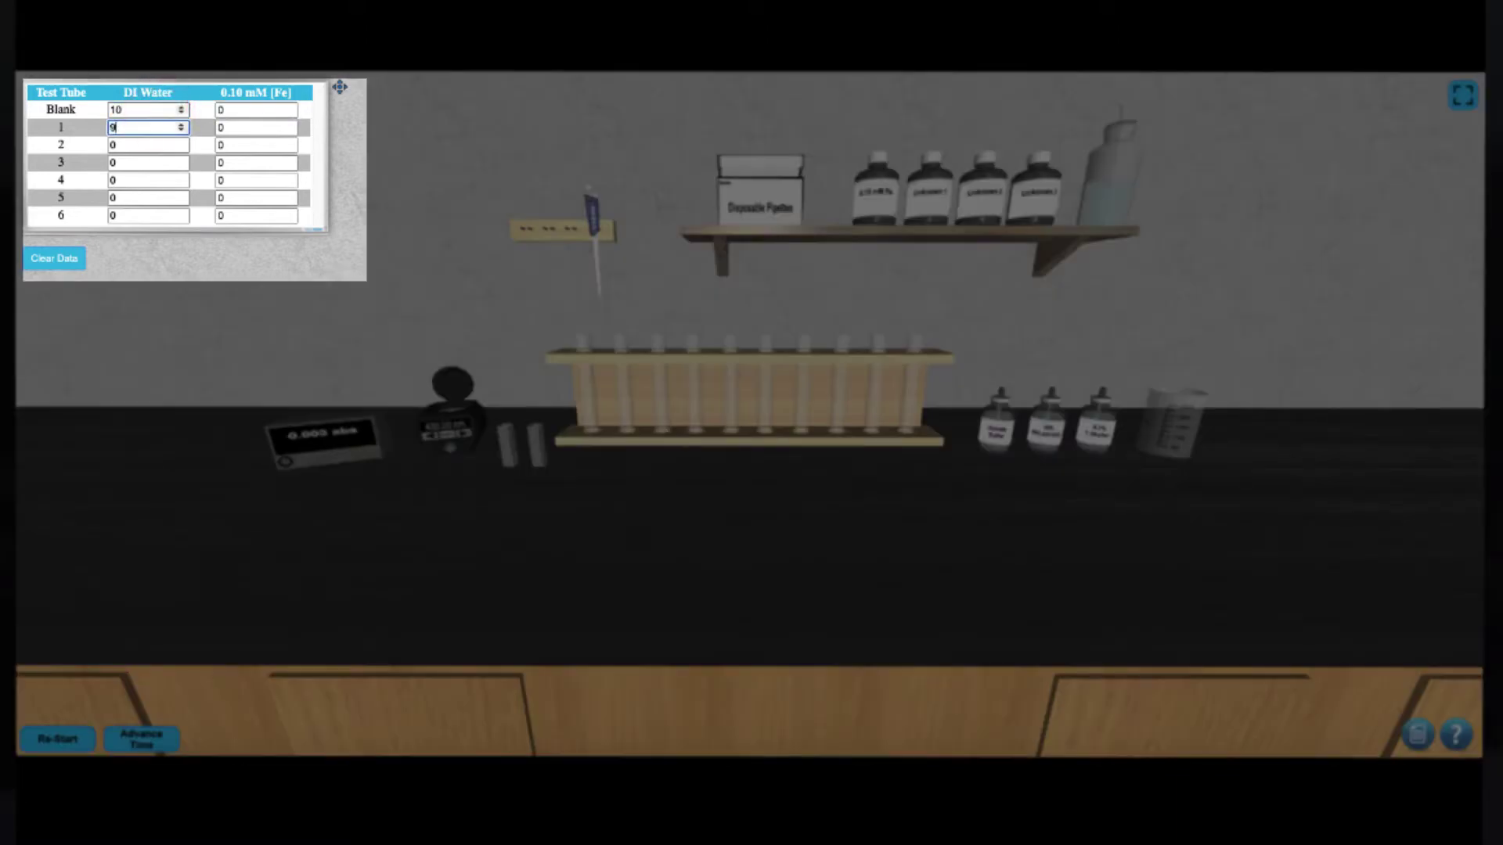
pyautogui.press('Tab')
pyautogui.write('1')
pyautogui.press('Tab')
pyautogui.write('8')
# - Enter the tube 3–6 volumes: DI water 6, 4, 2, 0 and Fe 4, 6, 8
pyautogui.press('Tab')
pyautogui.write('2')
pyautogui.press('Tab')
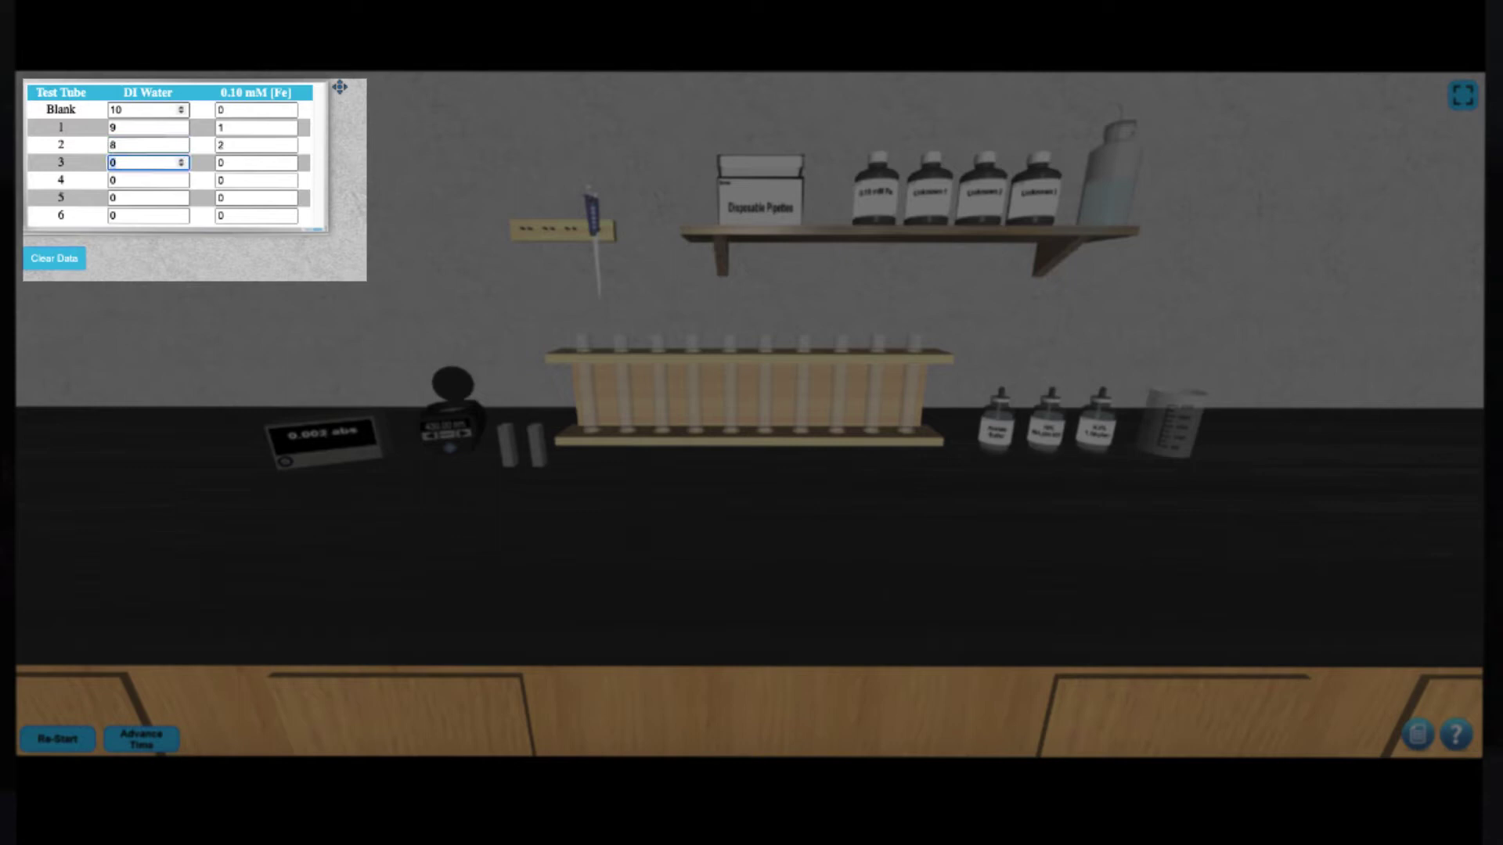
pyautogui.write('4')
pyautogui.press('BackSpace')
pyautogui.write('6')
pyautogui.press('Tab')
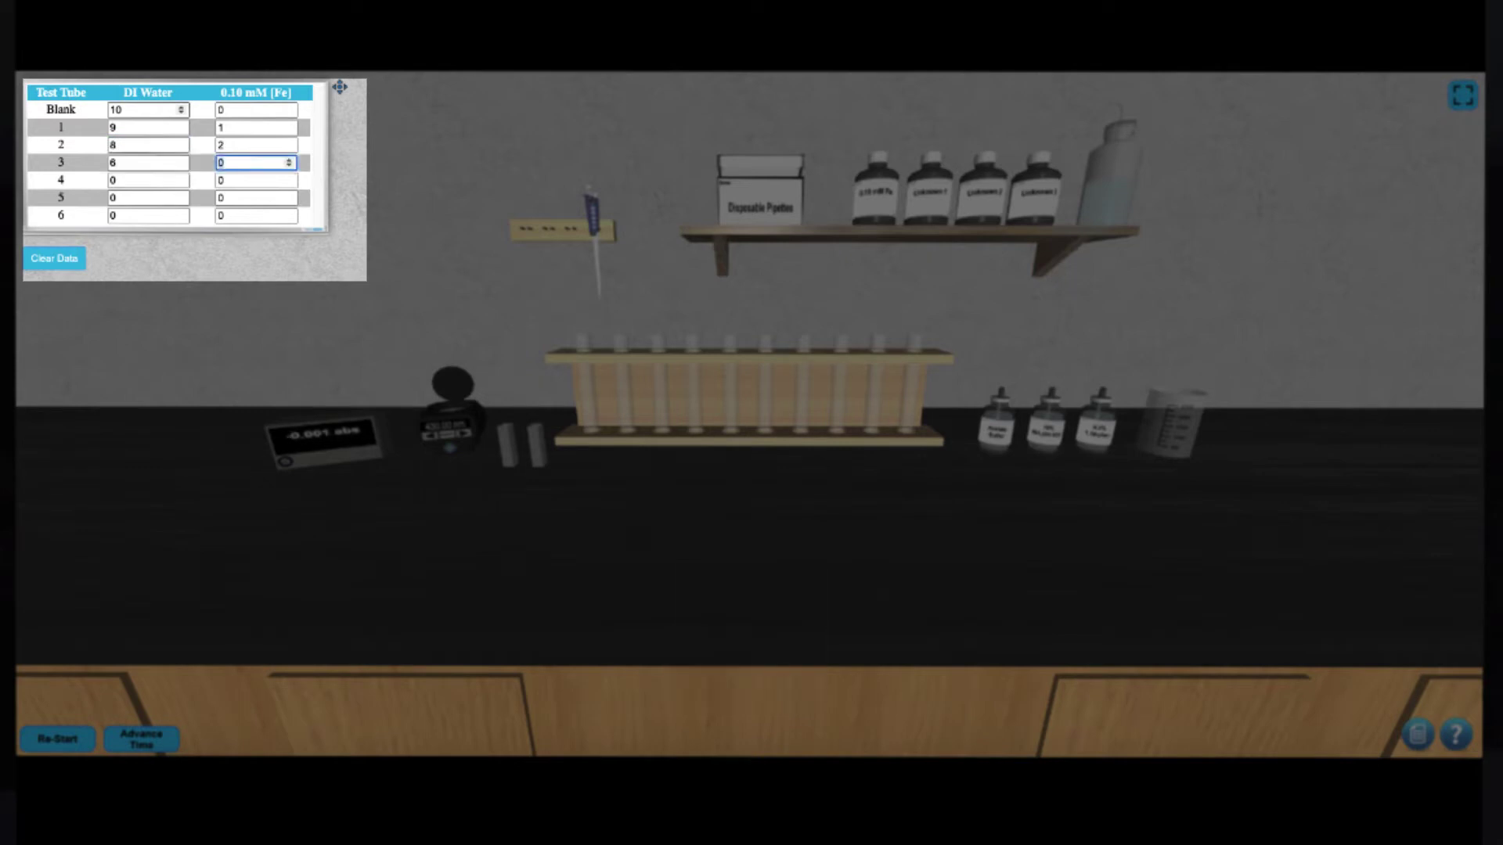
pyautogui.write('4')
pyautogui.press('Tab')
pyautogui.write('4')
pyautogui.press('Tab')
pyautogui.write('6')
pyautogui.press('Tab')
pyautogui.write('2')
pyautogui.press('Tab')
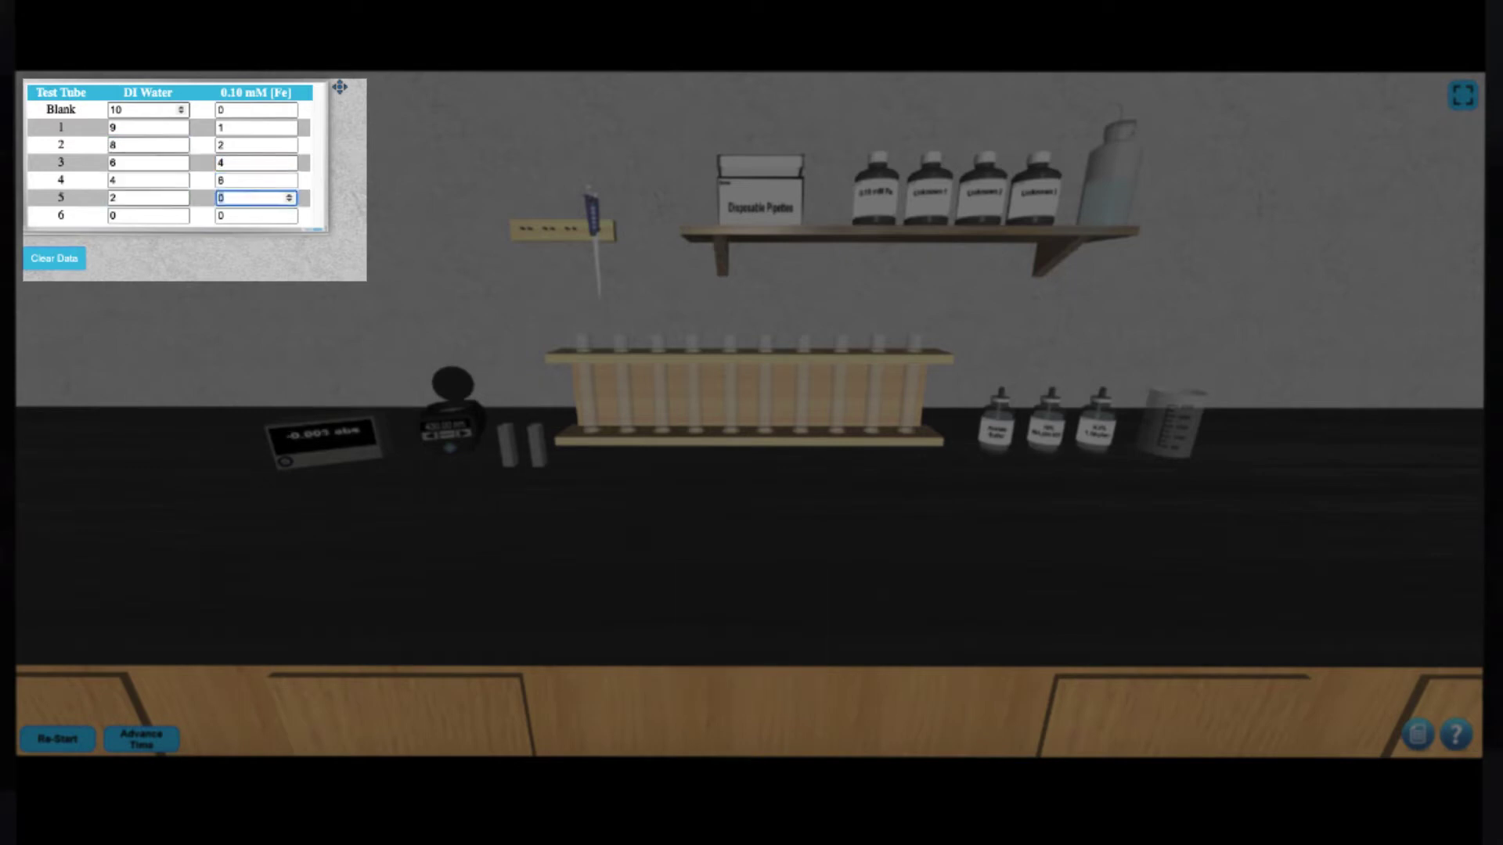
pyautogui.write('8')
pyautogui.press('Tab')
pyautogui.press('Tab')
# - Finish the table with 10 mL Fe for tube 6 and fill the beaker with water
pyautogui.write('10')
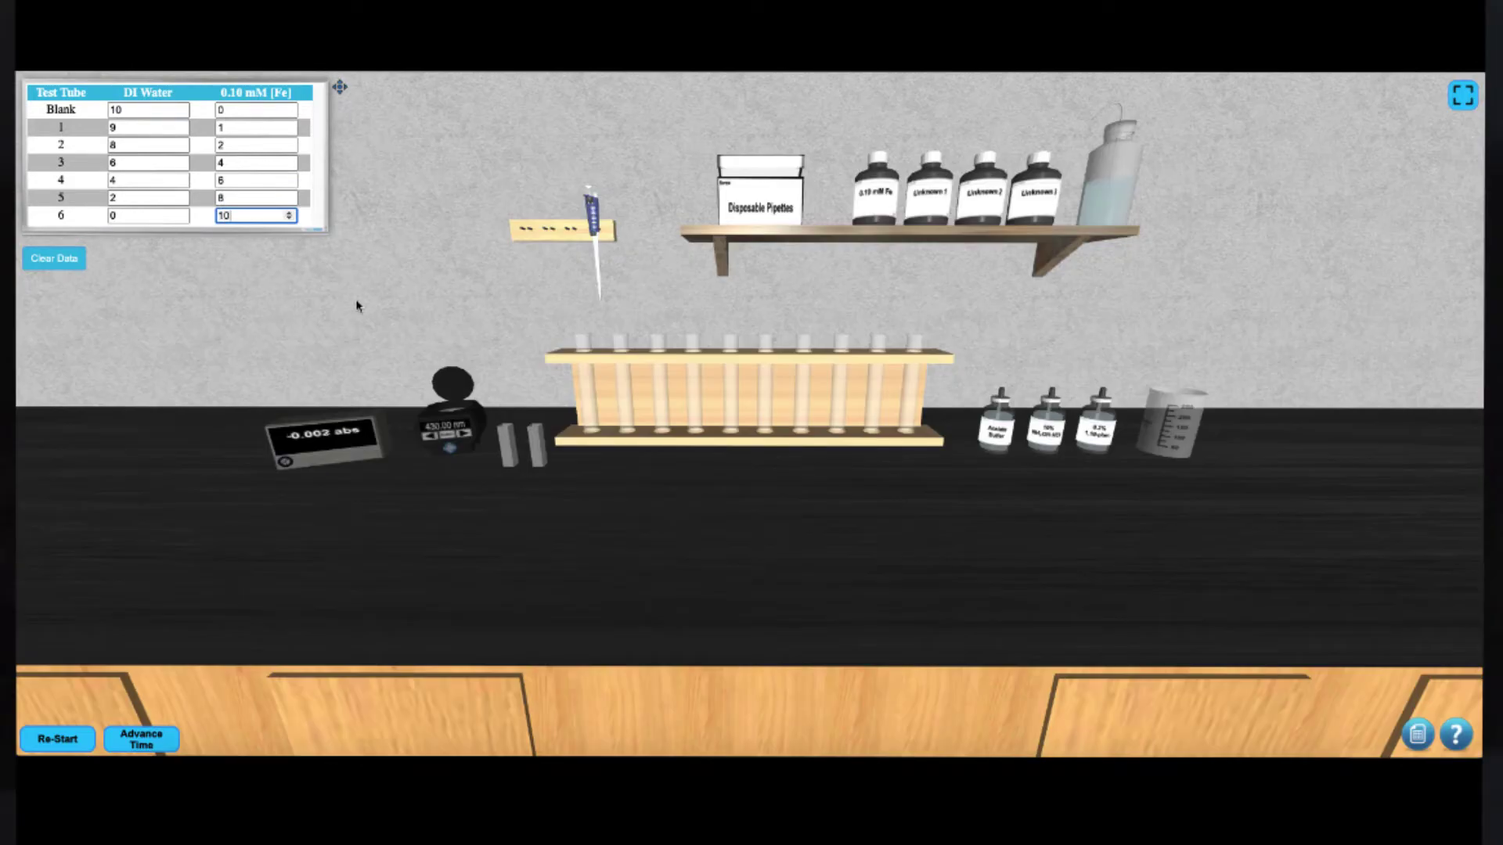
pyautogui.click(399, 227)
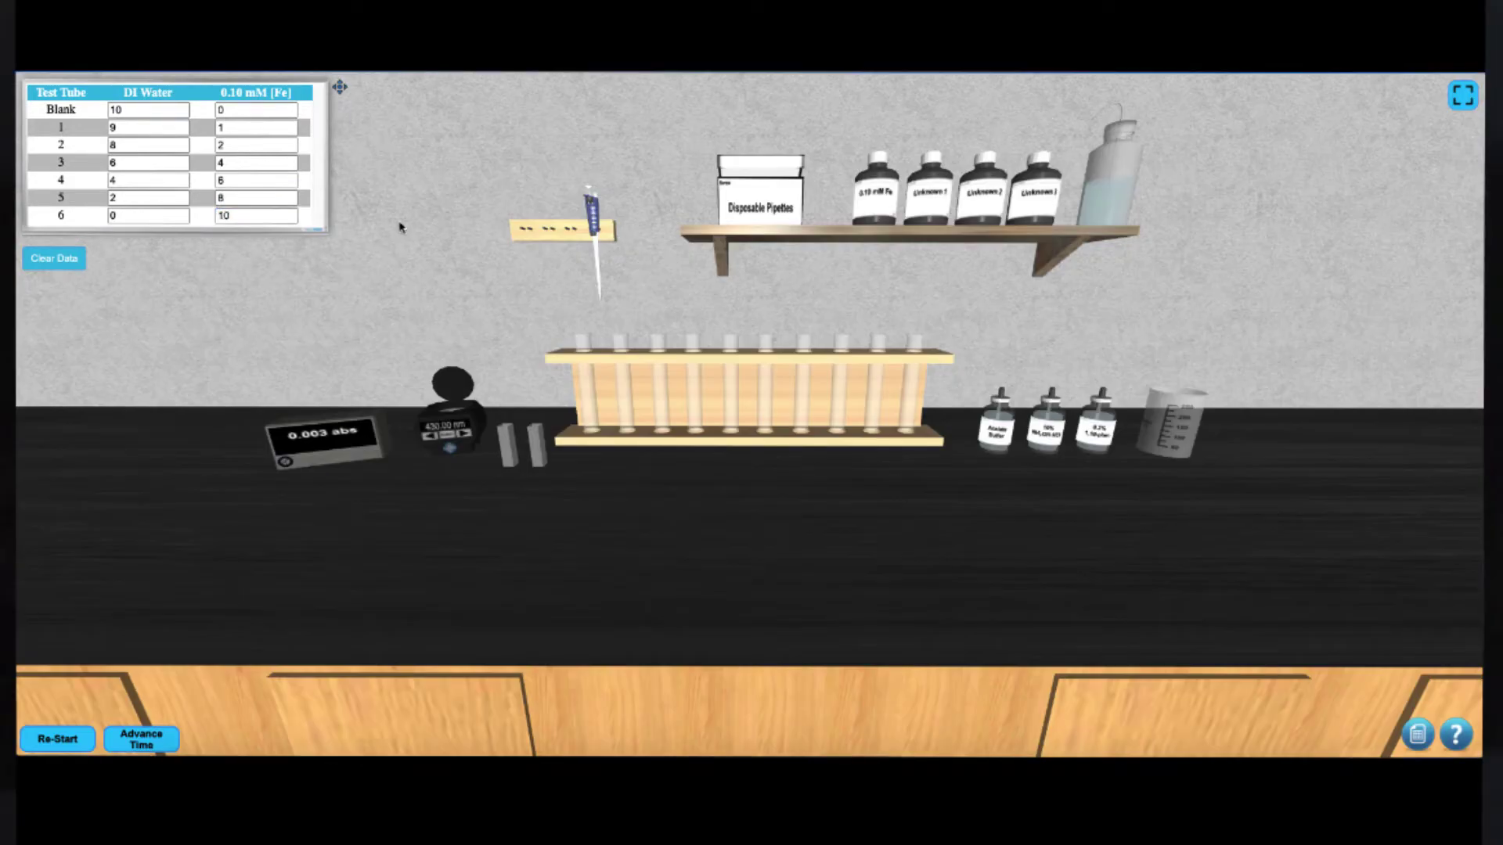
pyautogui.click(1129, 214)
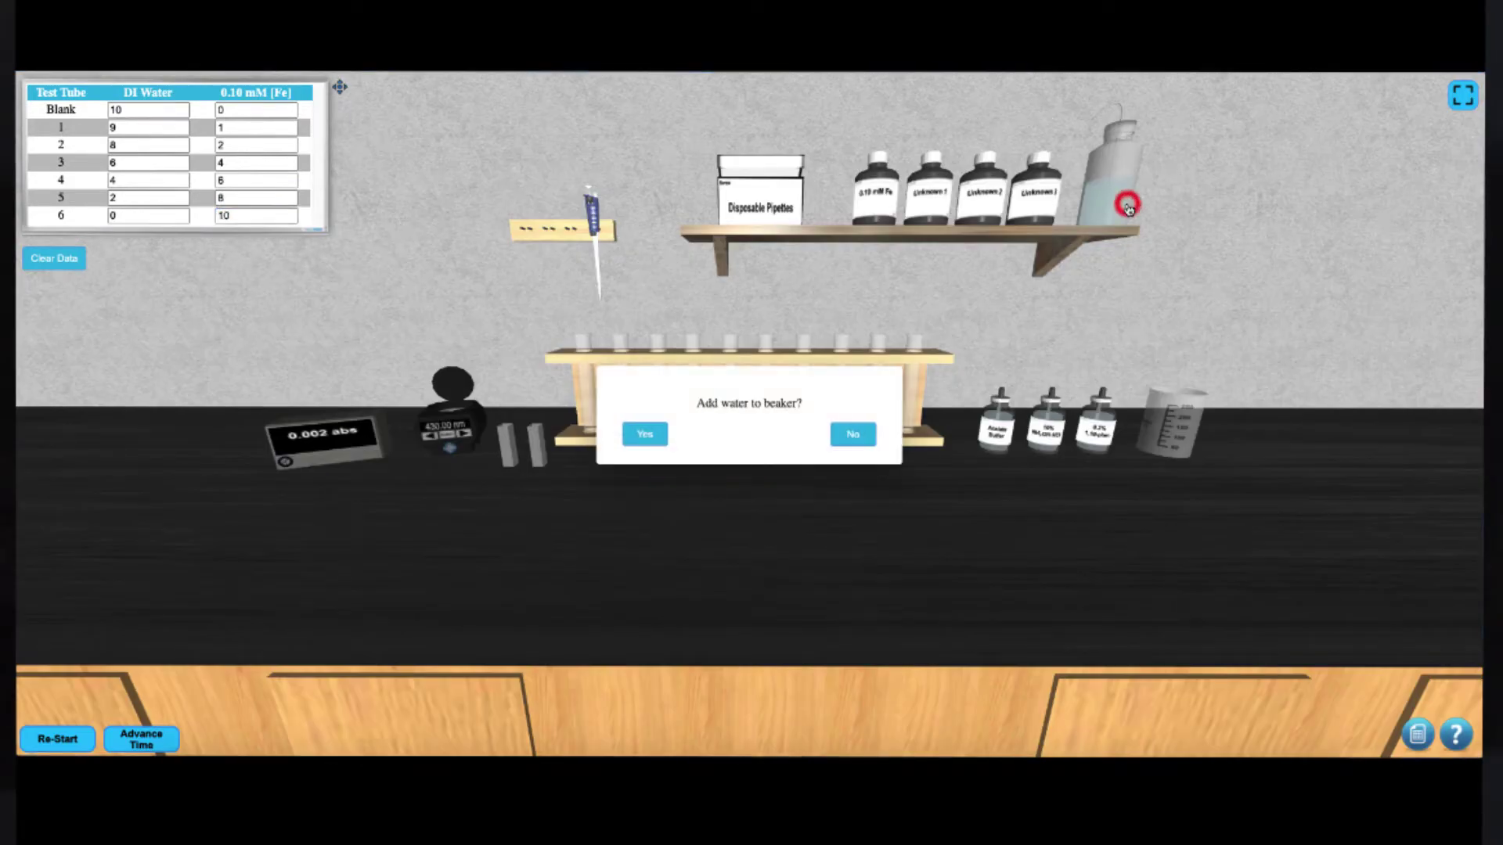
pyautogui.click(645, 436)
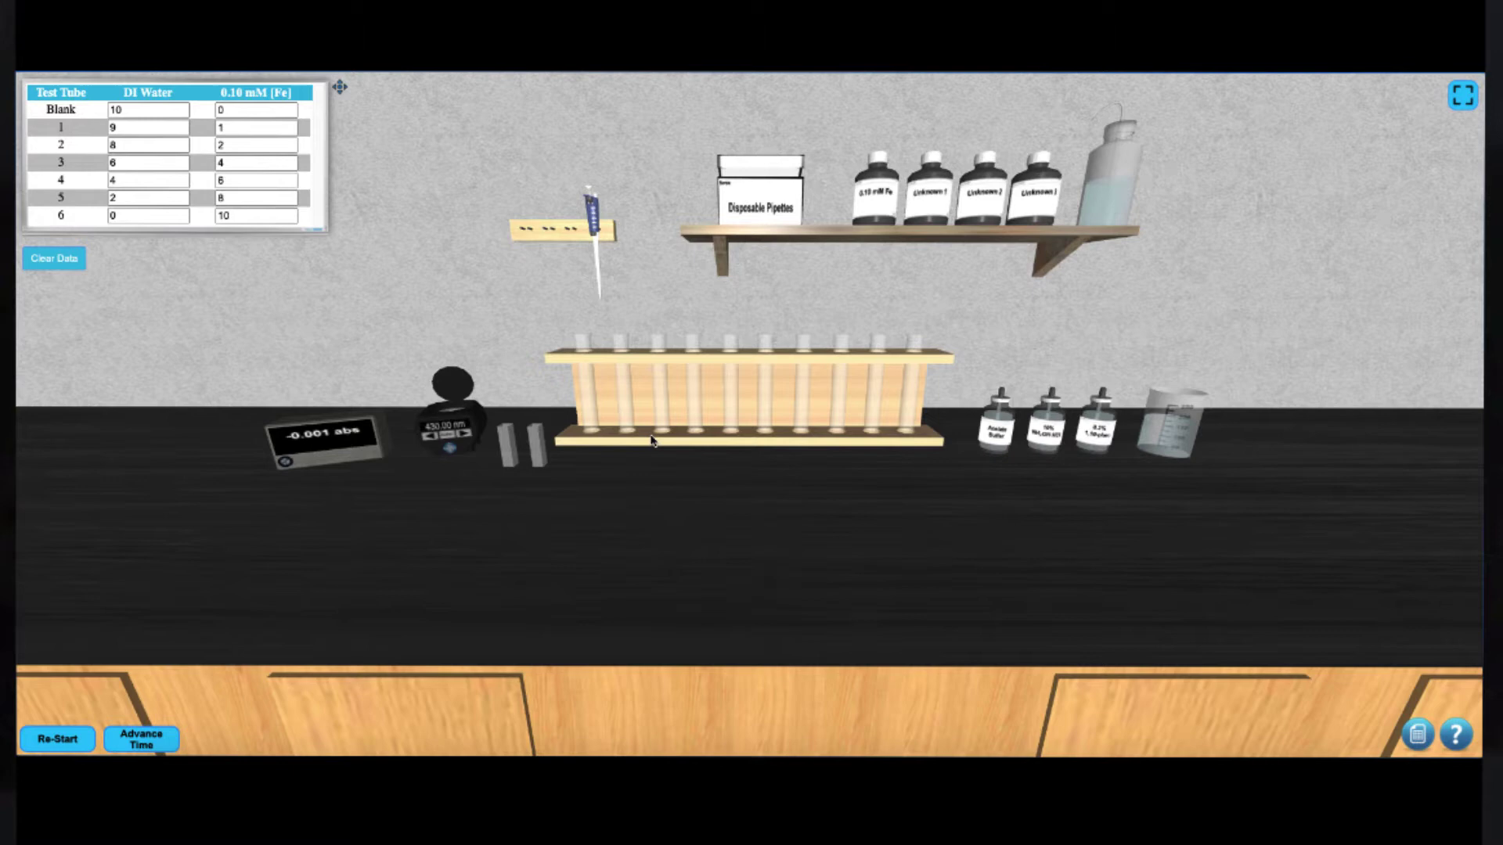
# - Pick up the auto-pipette and set its draw volume to 10
pyautogui.click(594, 225)
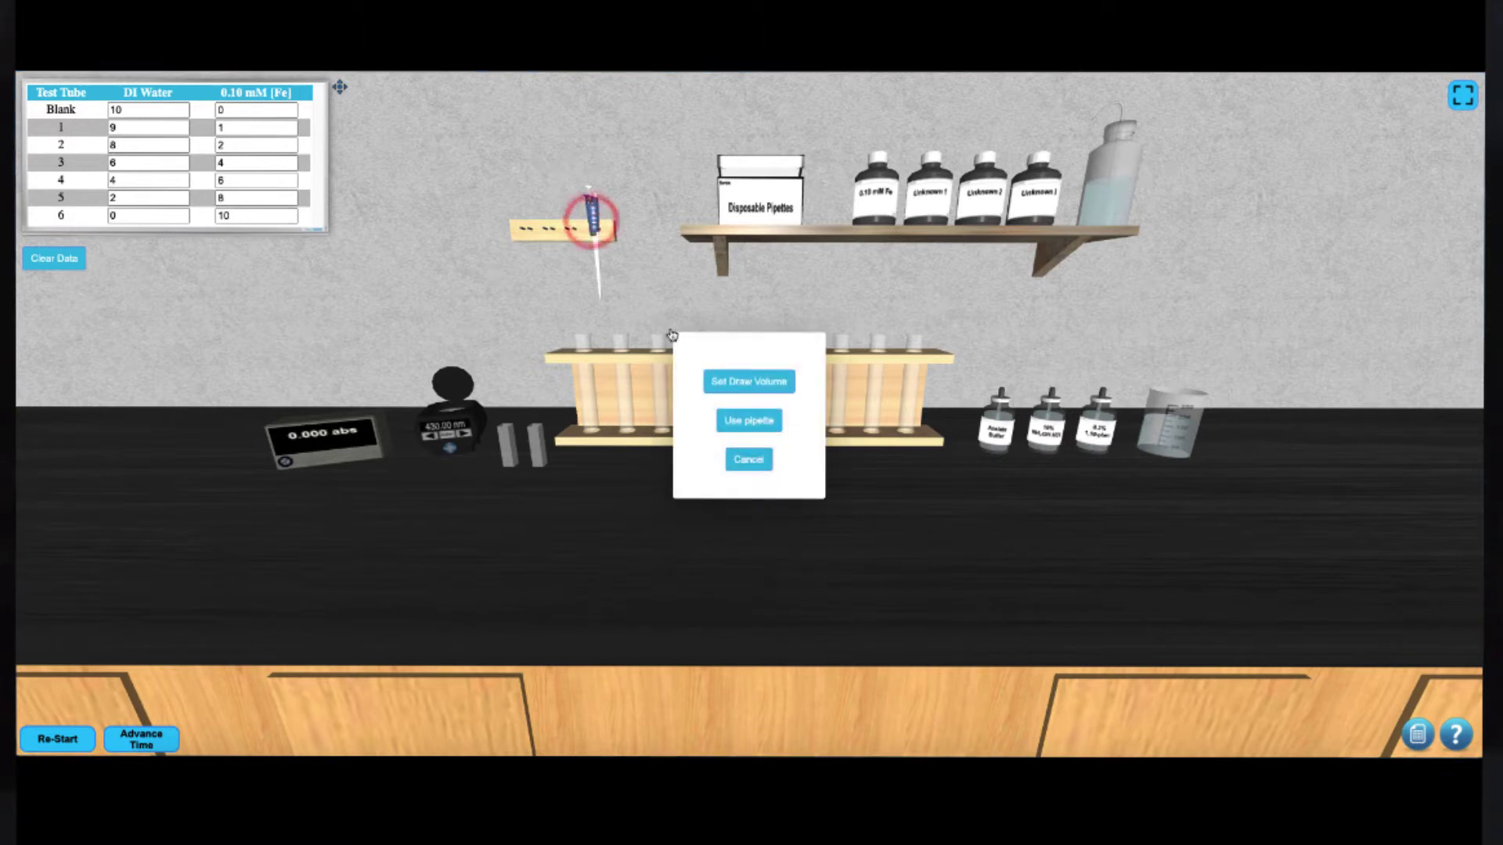
pyautogui.click(742, 421)
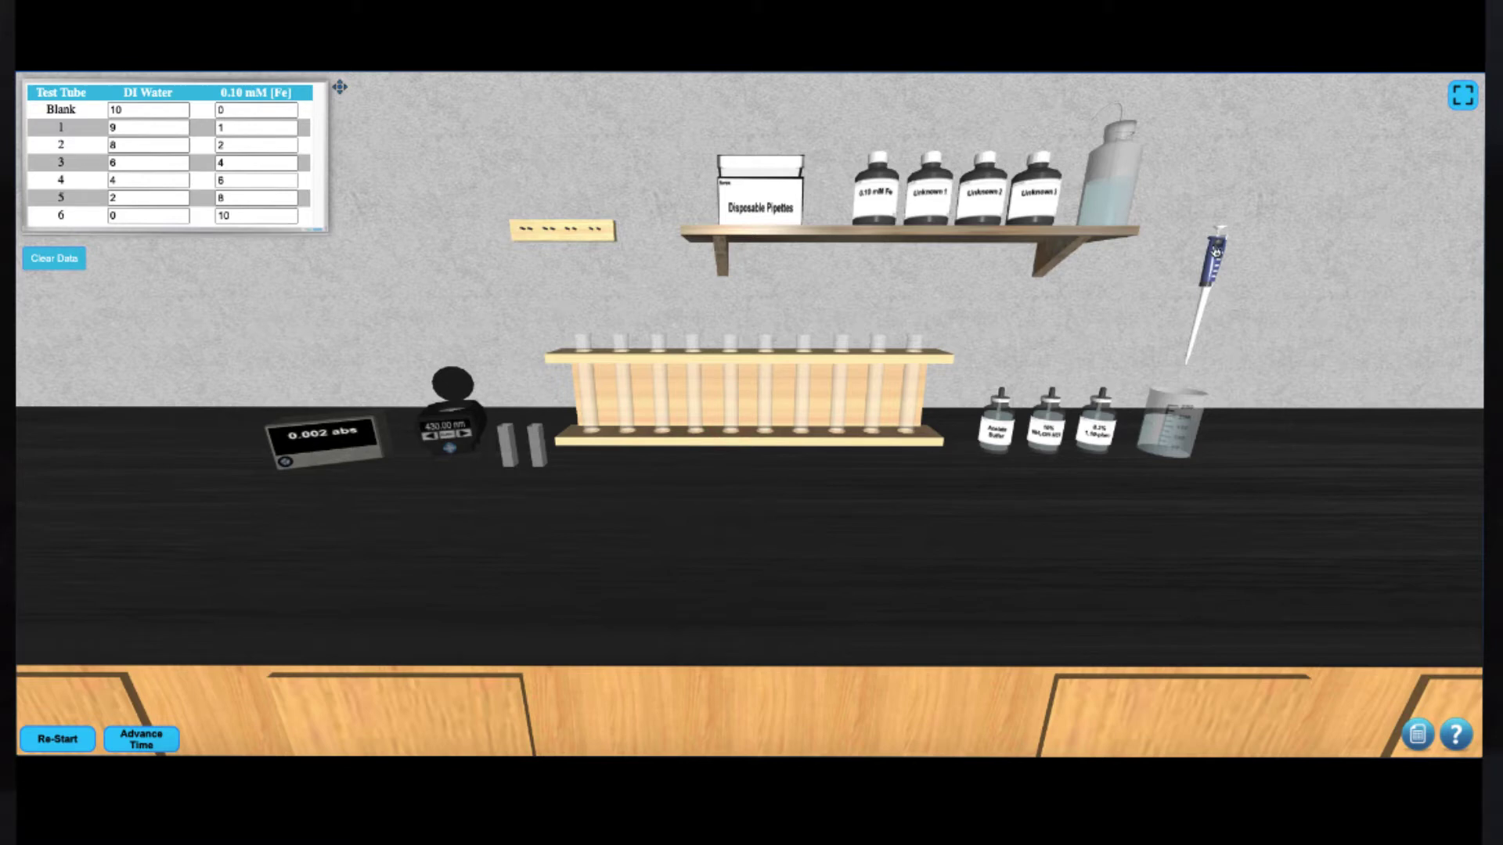
pyautogui.click(1215, 250)
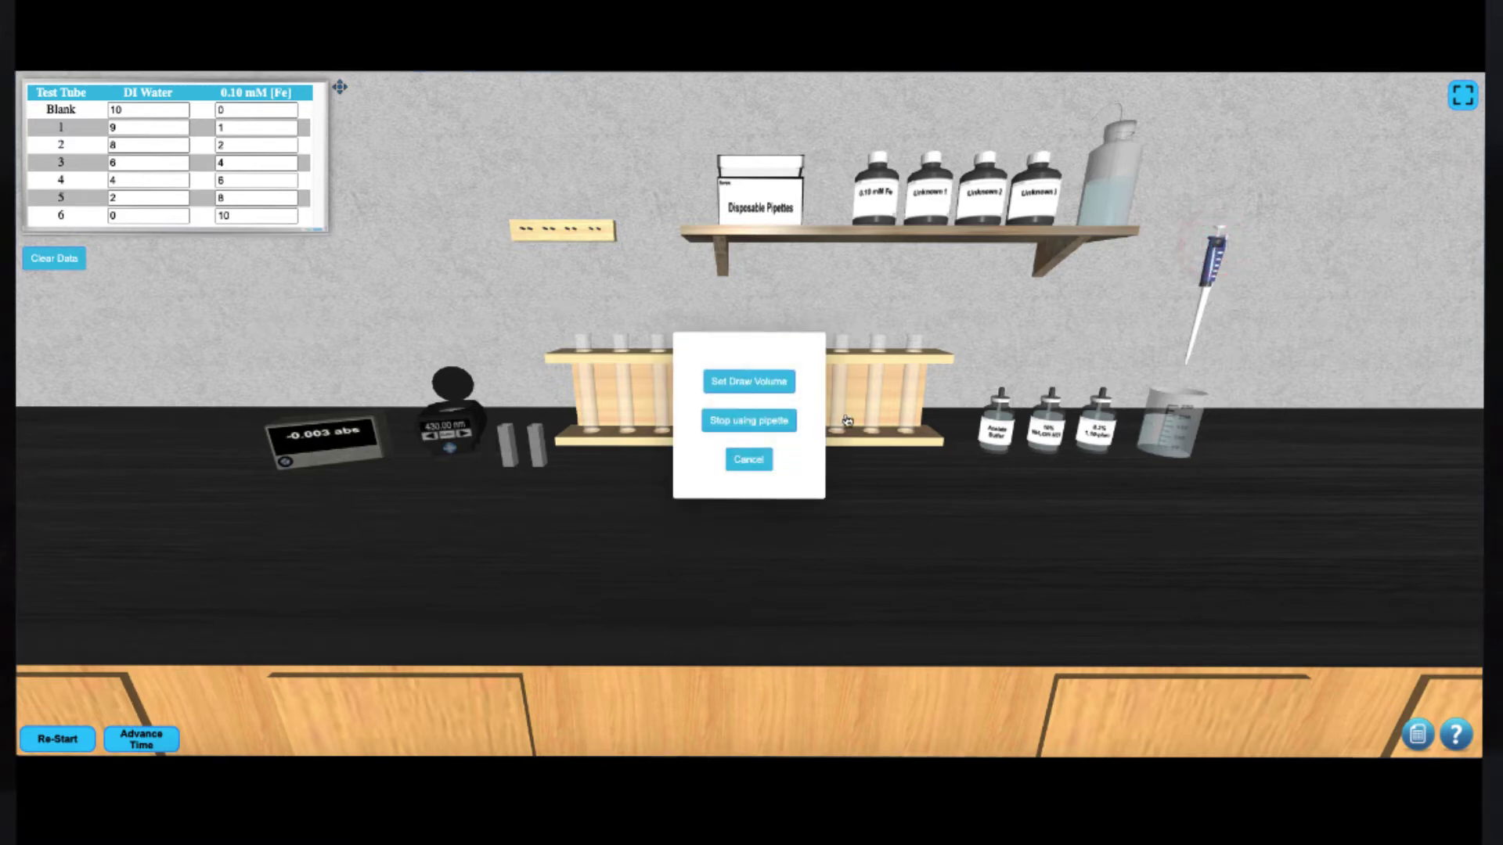
pyautogui.click(740, 382)
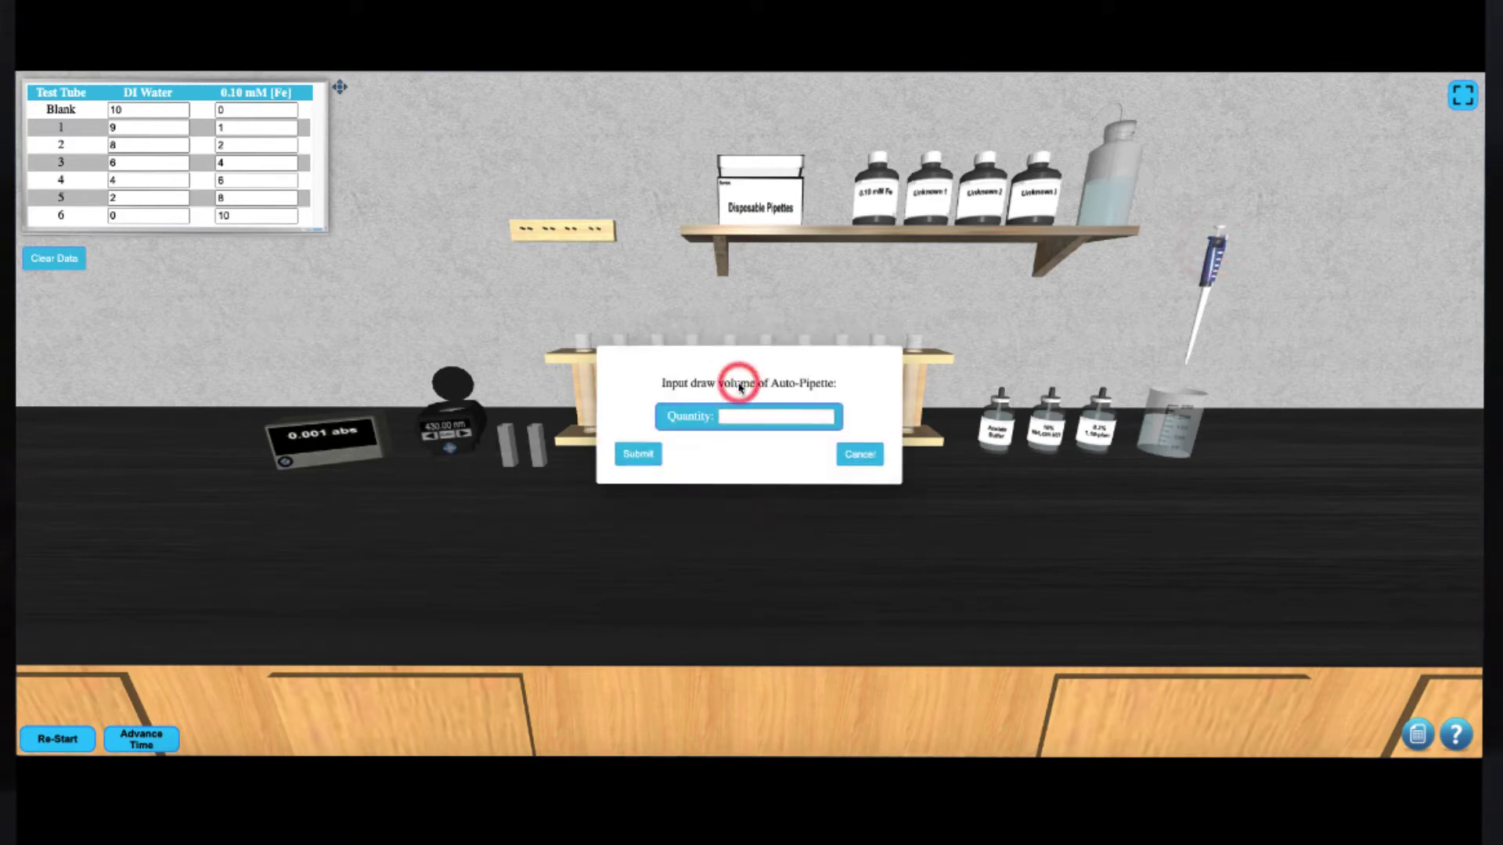
pyautogui.click(732, 416)
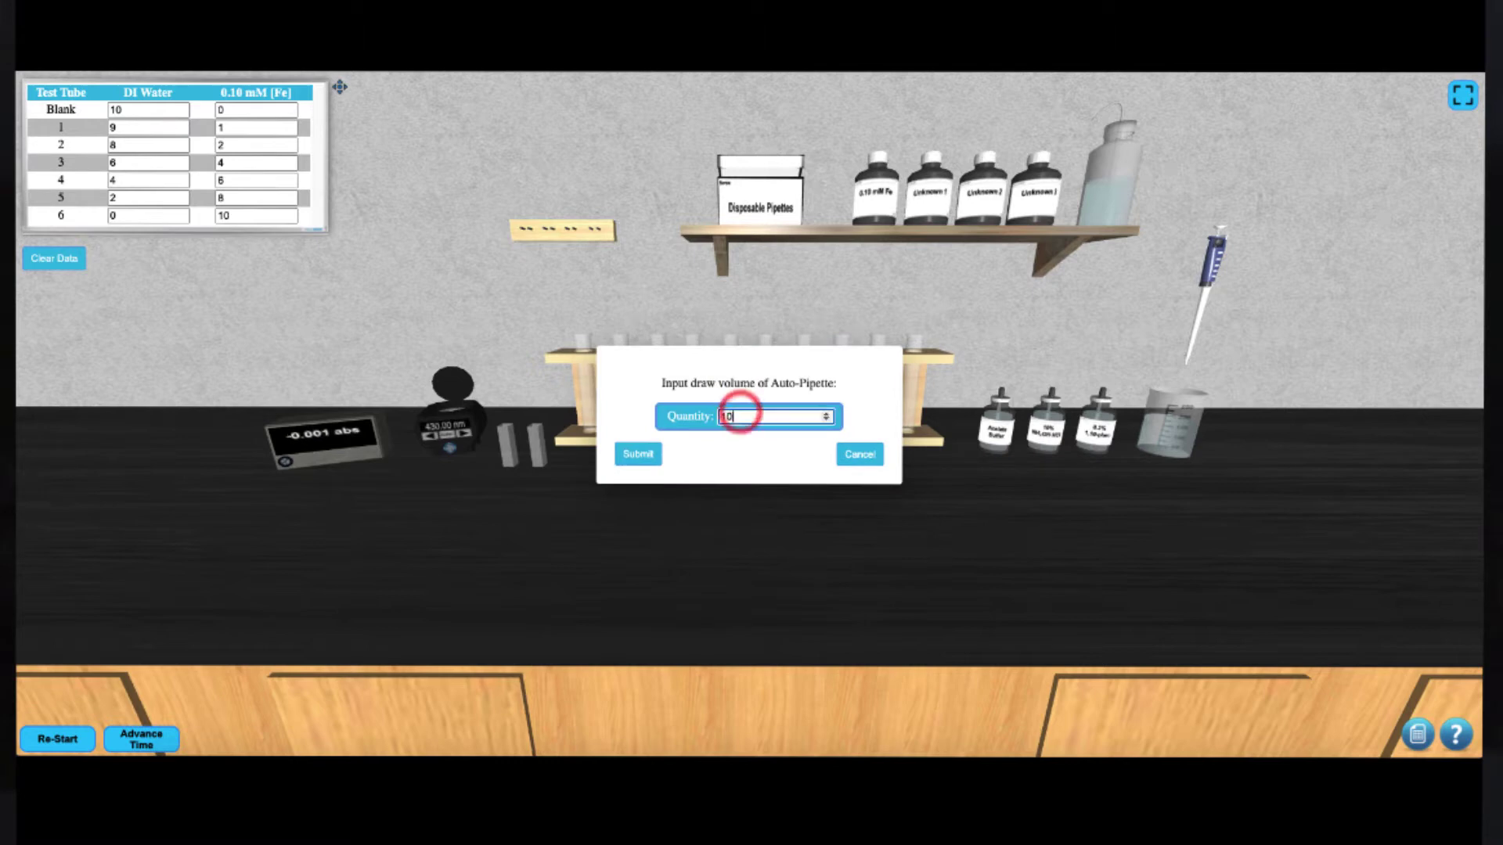
pyautogui.write('10')
pyautogui.click(640, 455)
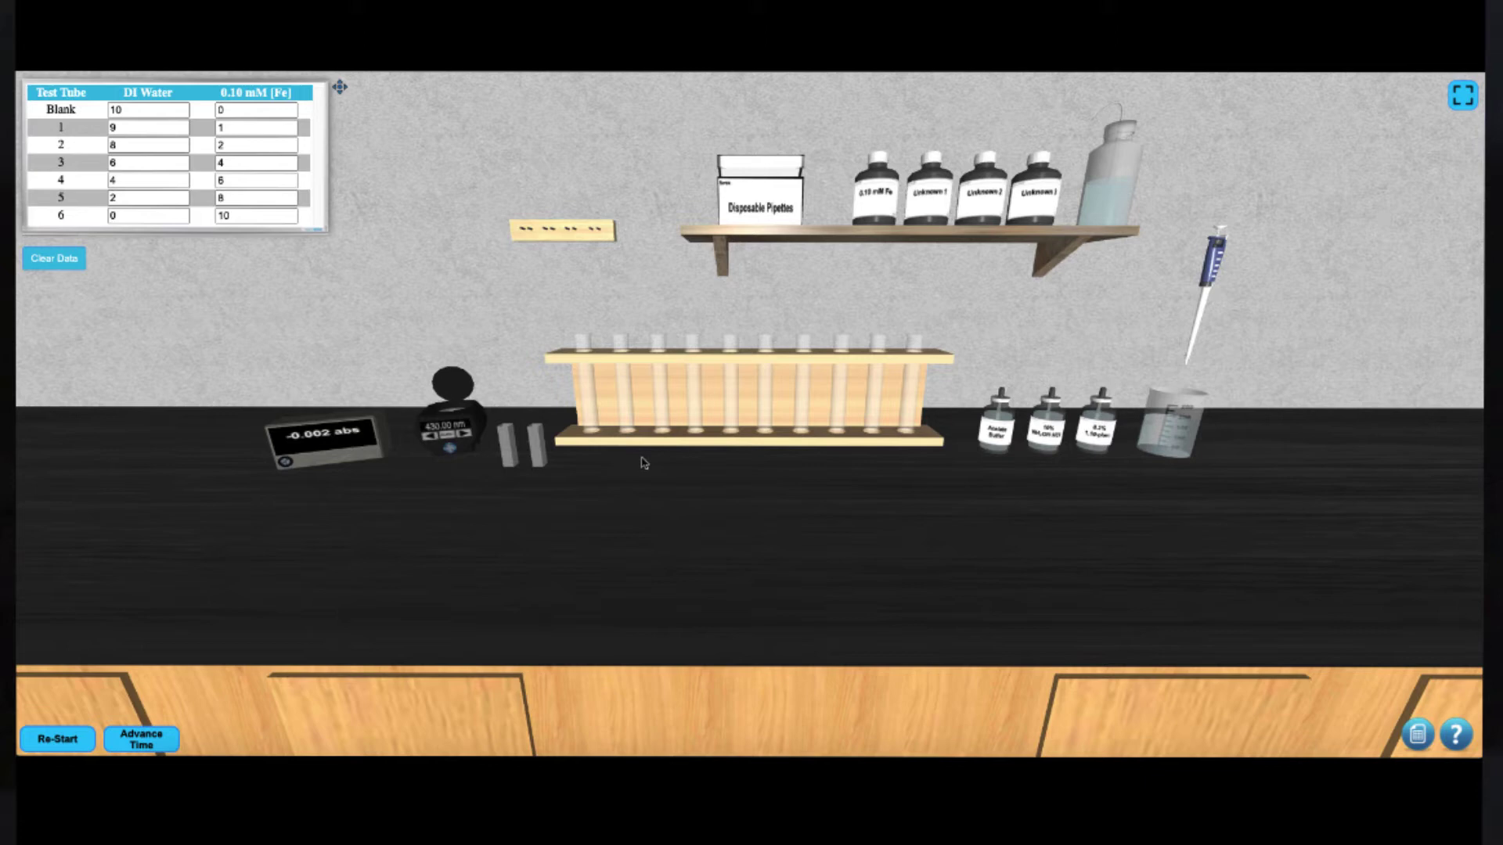
# - Dispense 10 mL of DI water into the blank tube, then draw more water for the remaining tubes
pyautogui.click(1218, 254)
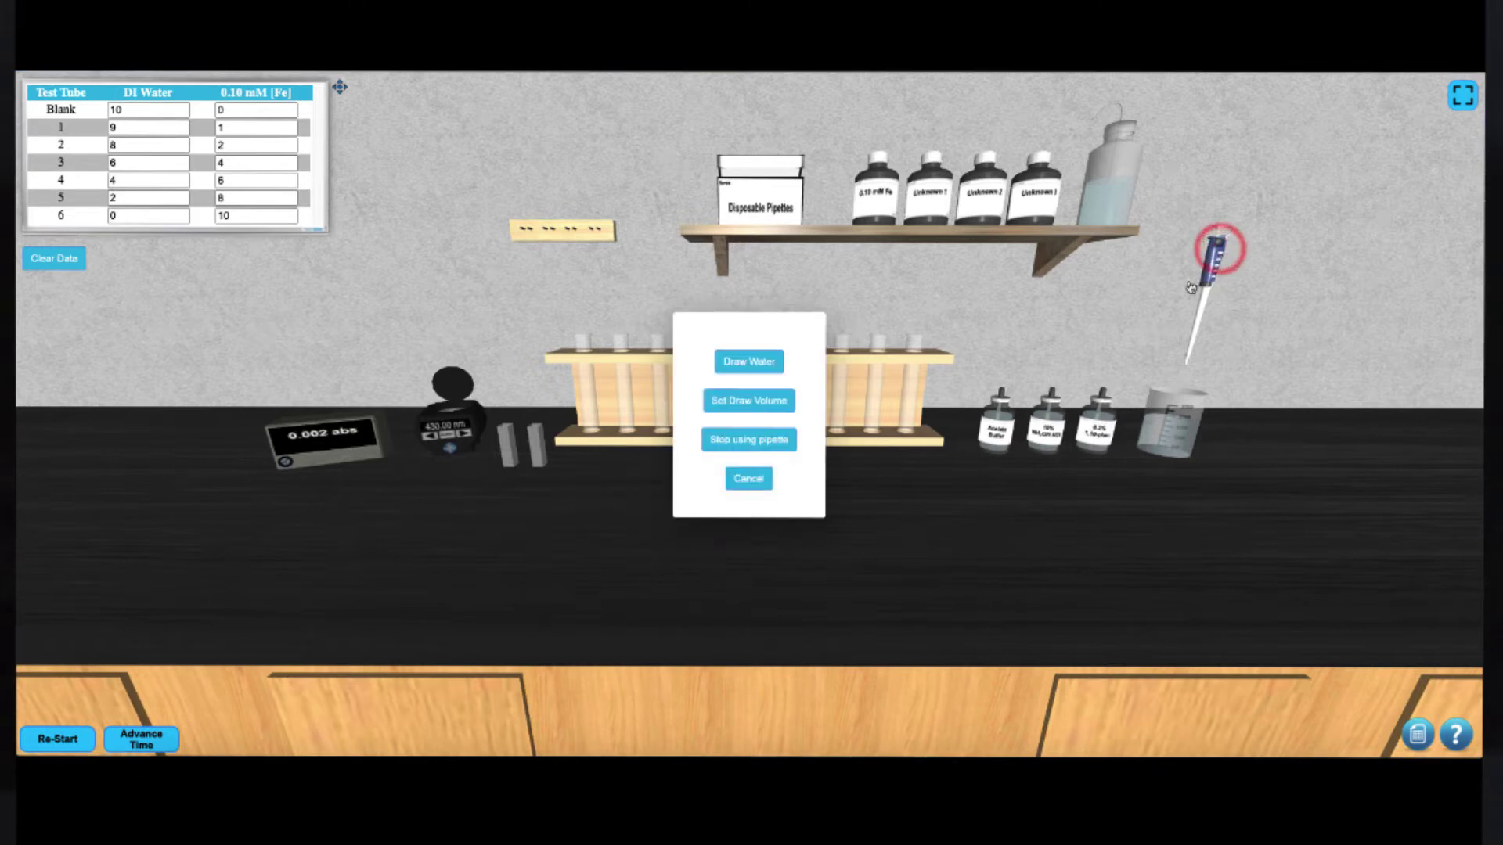
pyautogui.click(751, 364)
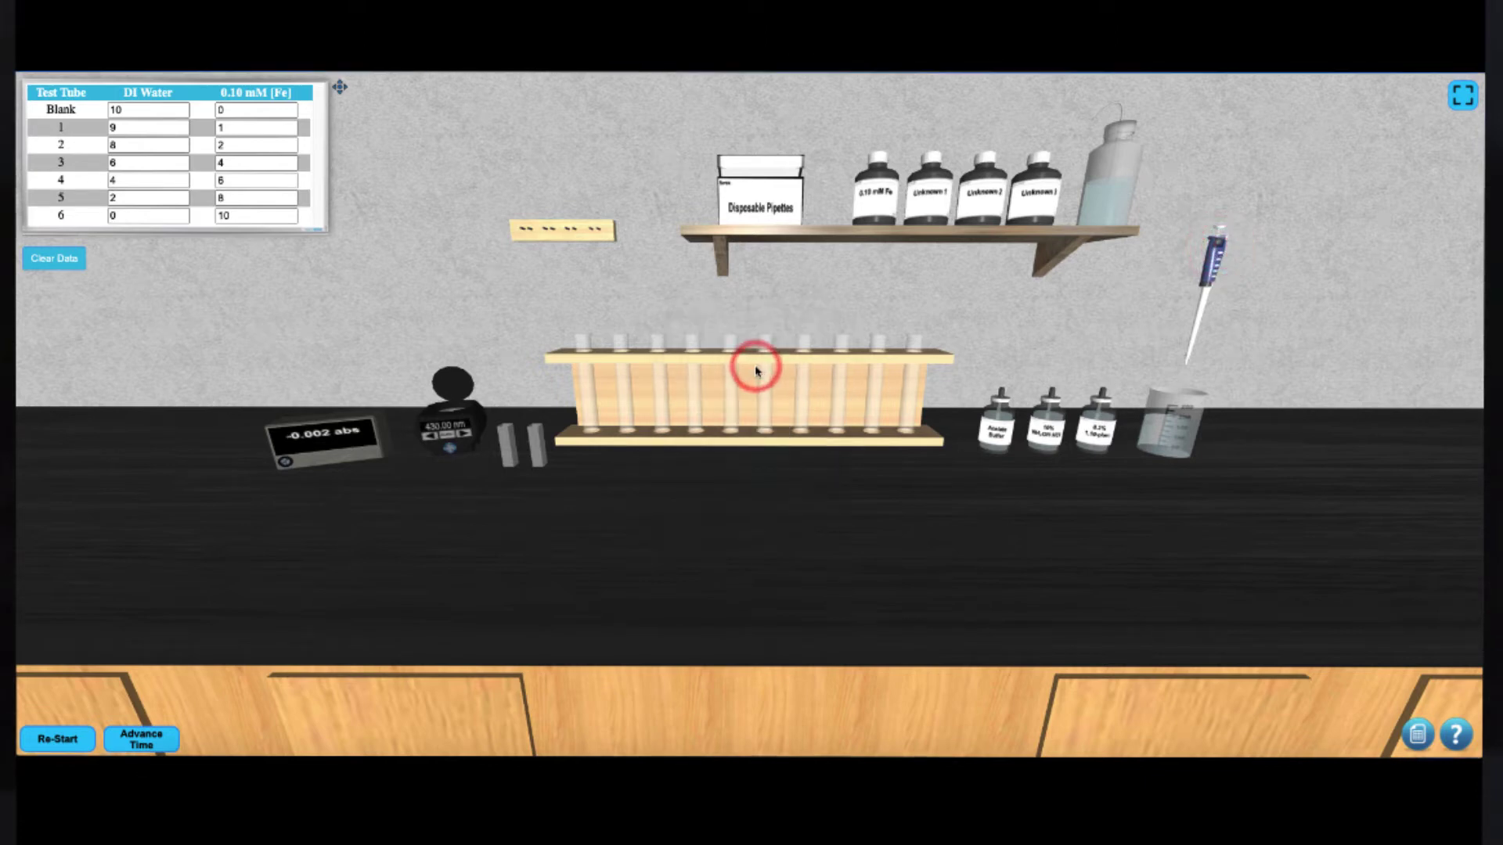
pyautogui.click(583, 348)
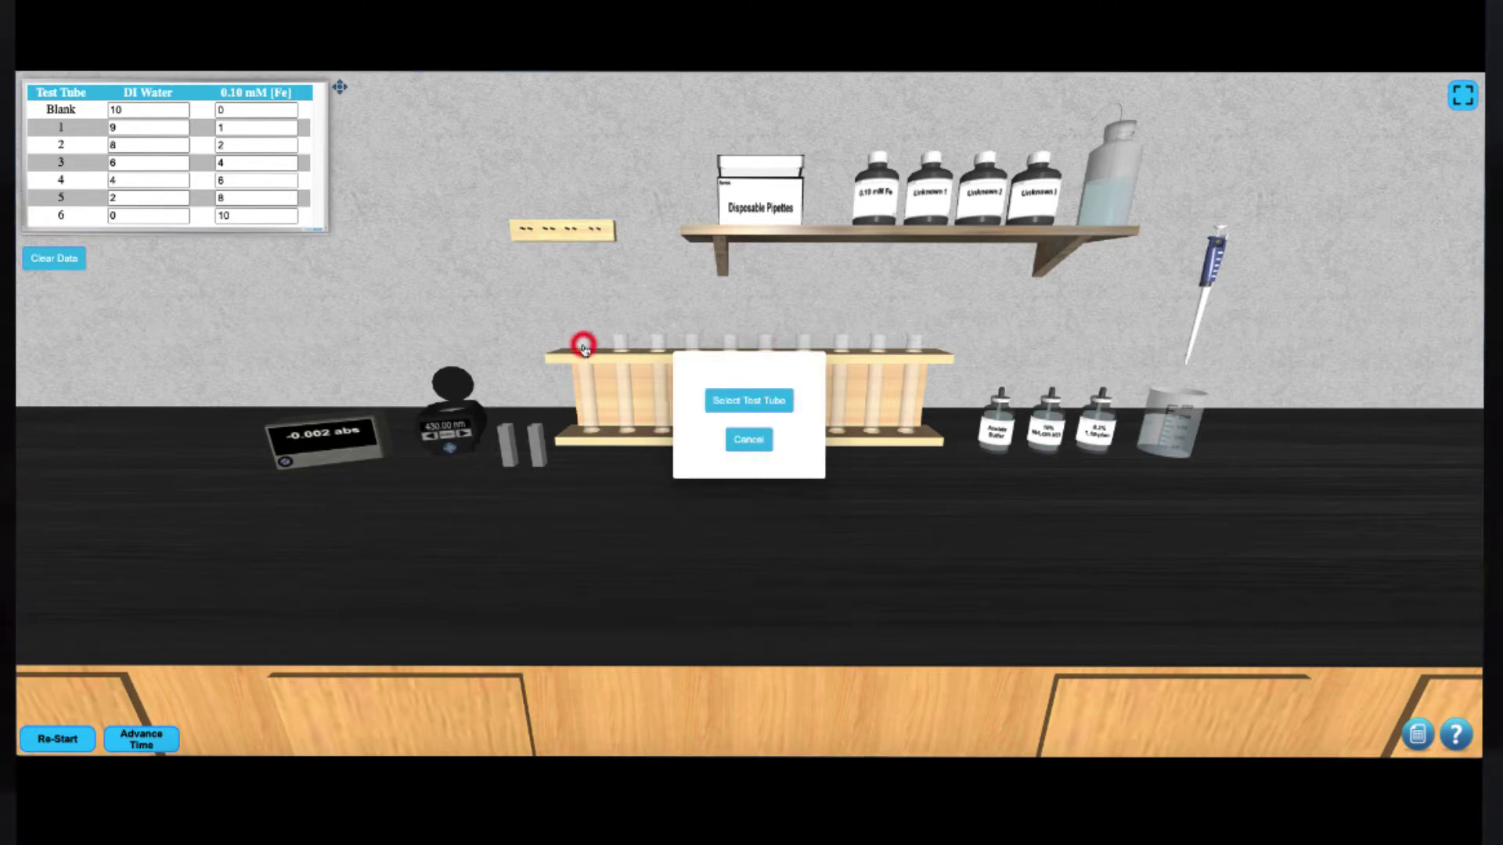
pyautogui.click(722, 399)
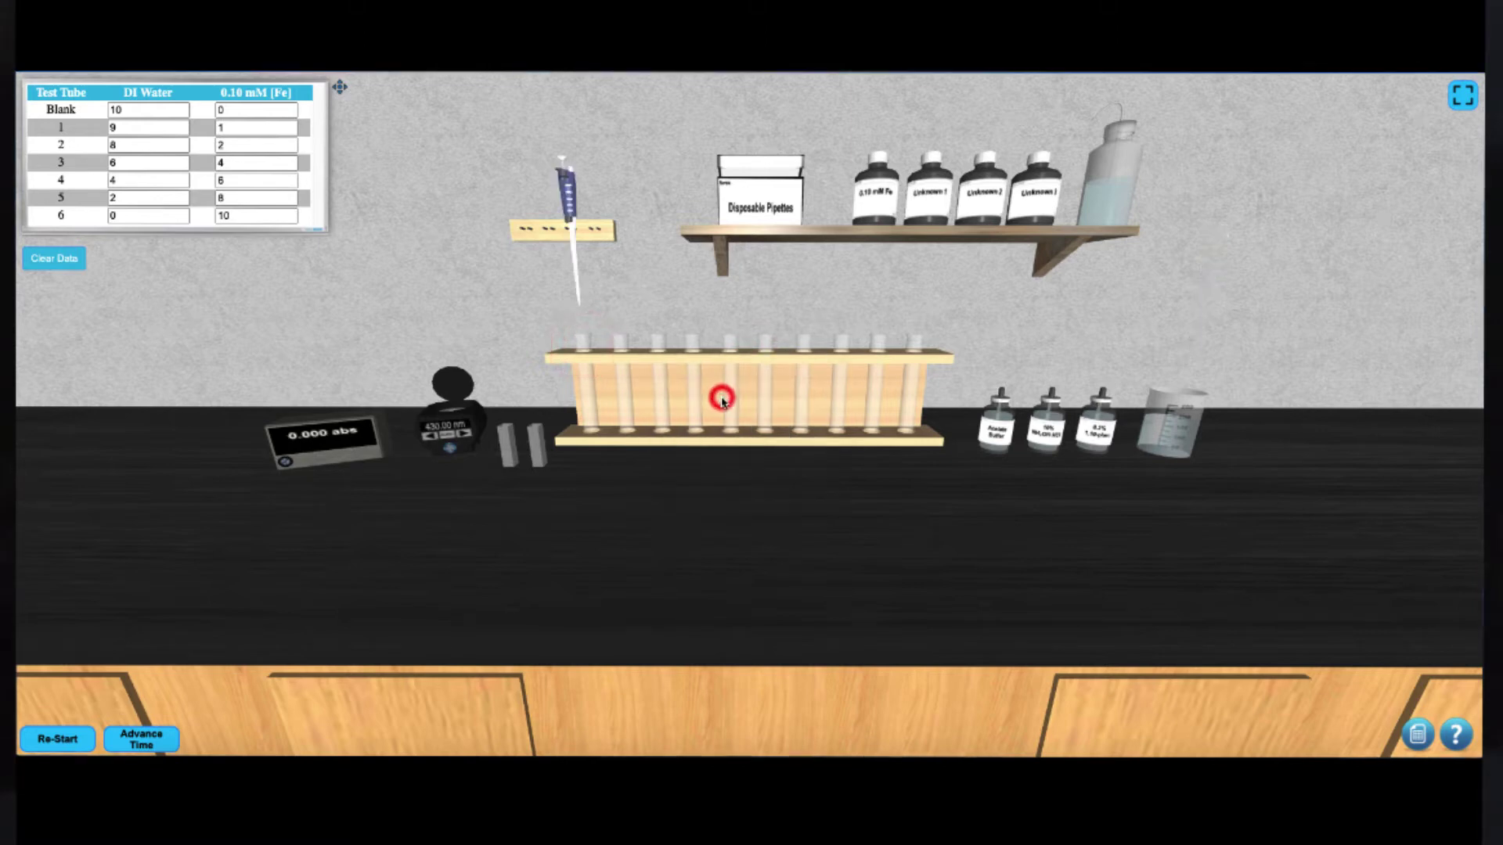
pyautogui.click(572, 191)
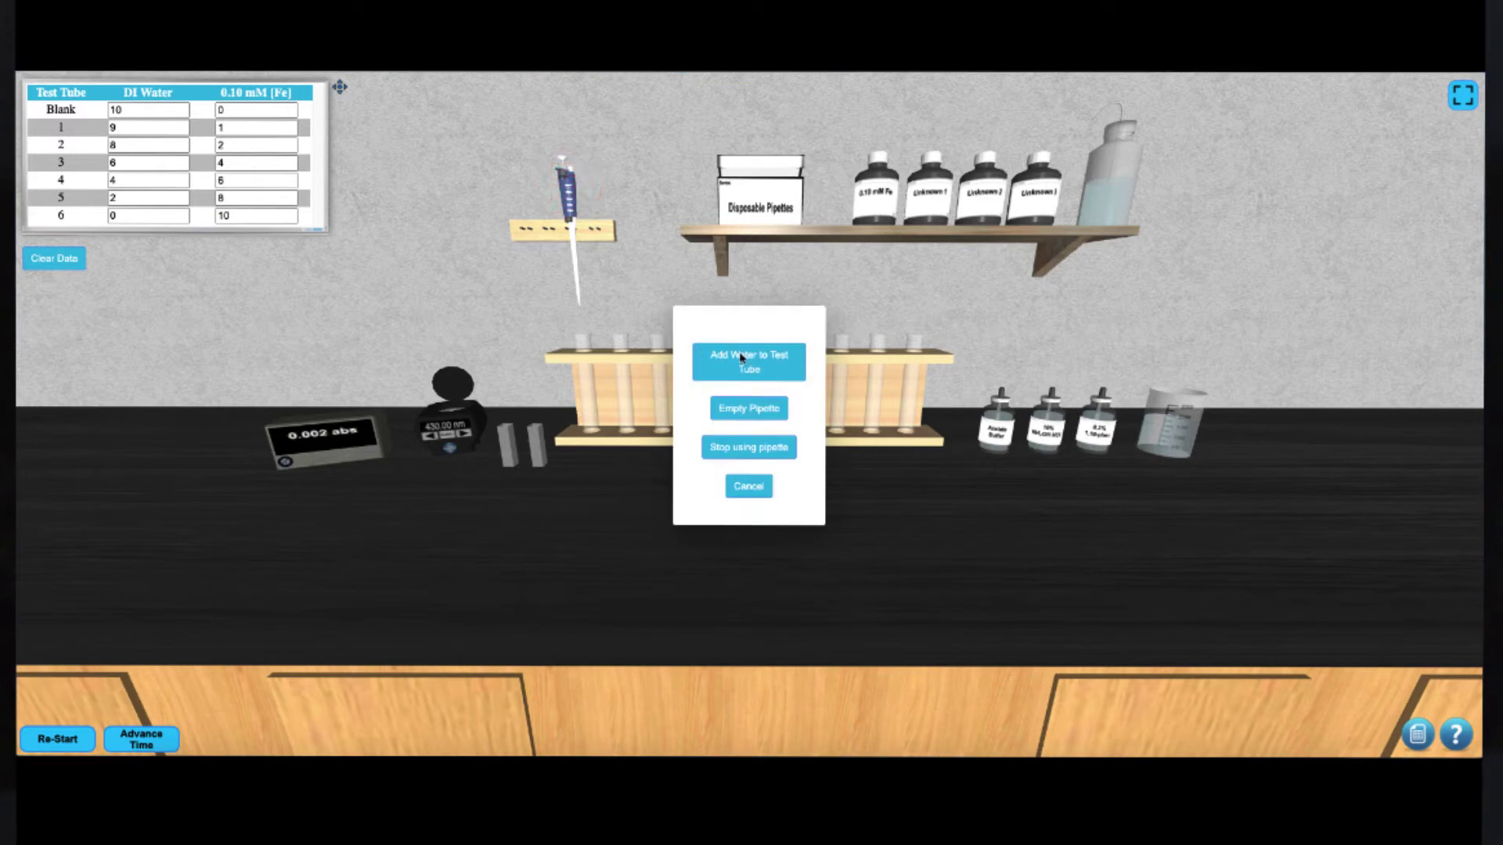
pyautogui.click(763, 370)
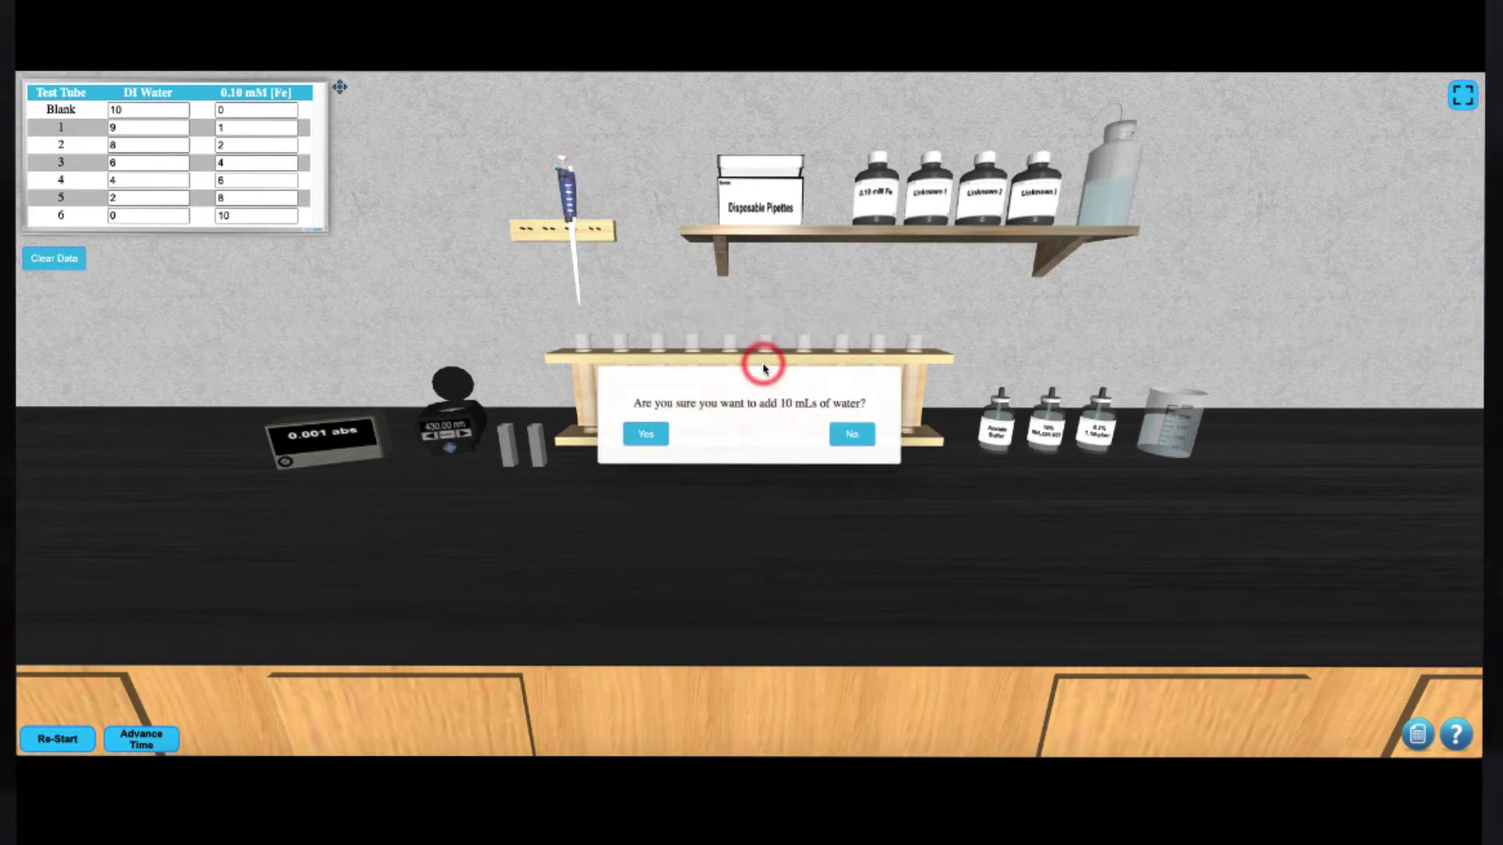
pyautogui.click(660, 436)
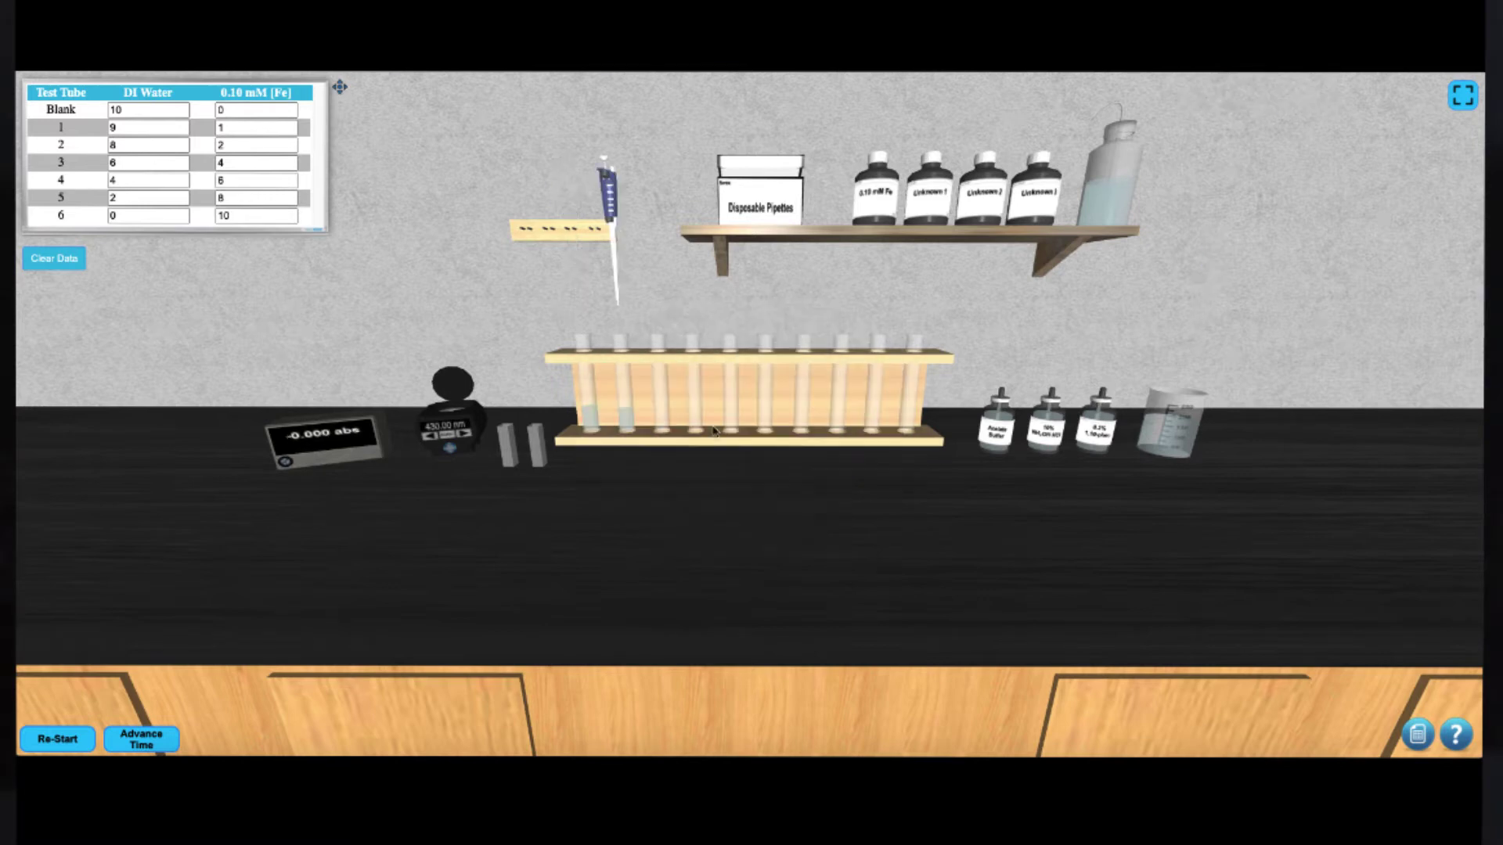
pyautogui.click(1171, 427)
pyautogui.click(768, 358)
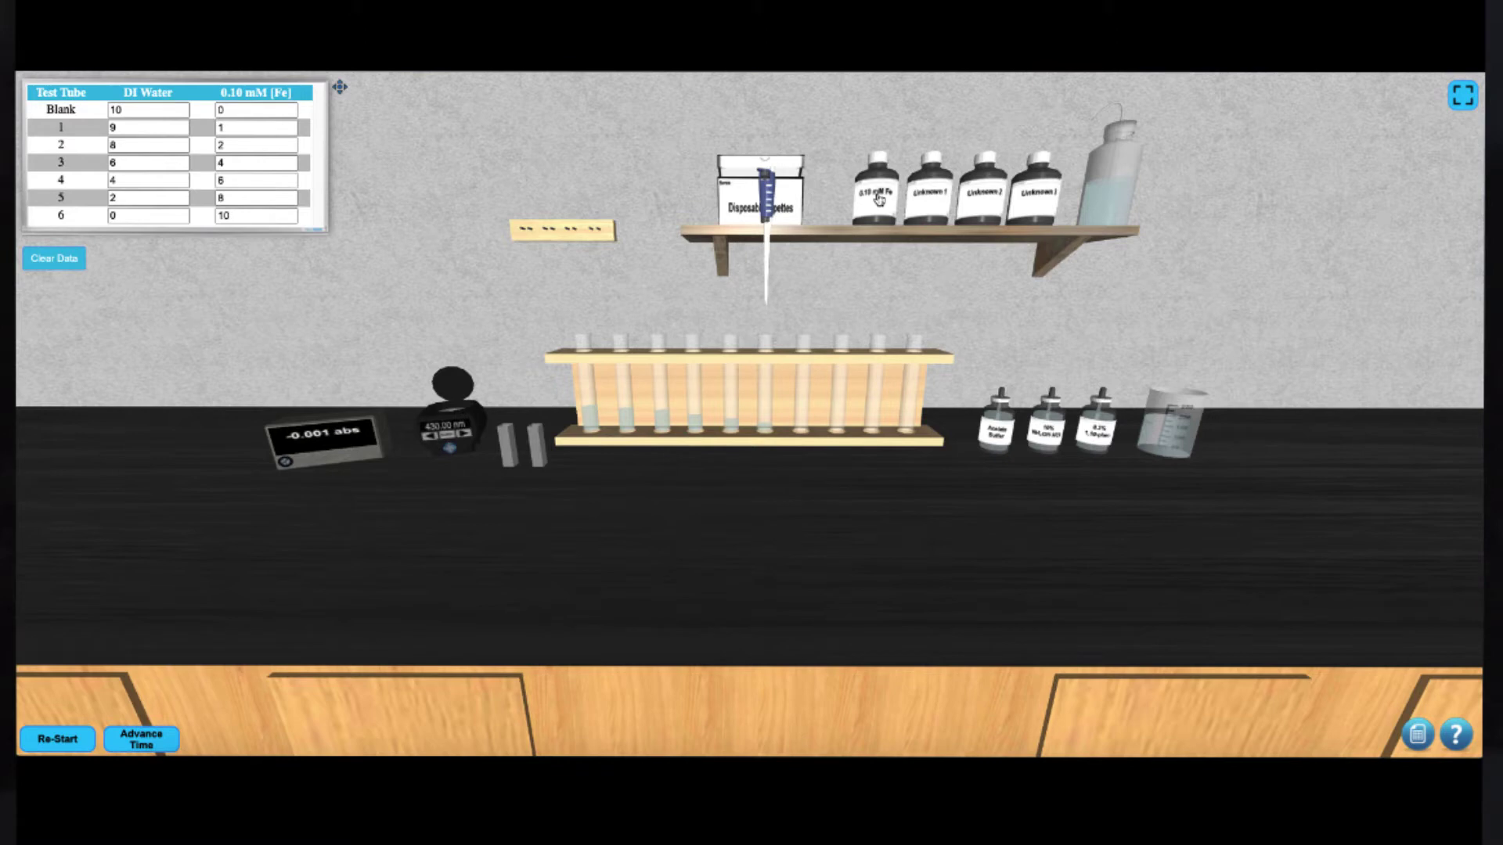
# - Pipette 2 mL of the 0.10 mM Fe stock into a test tube
pyautogui.click(878, 200)
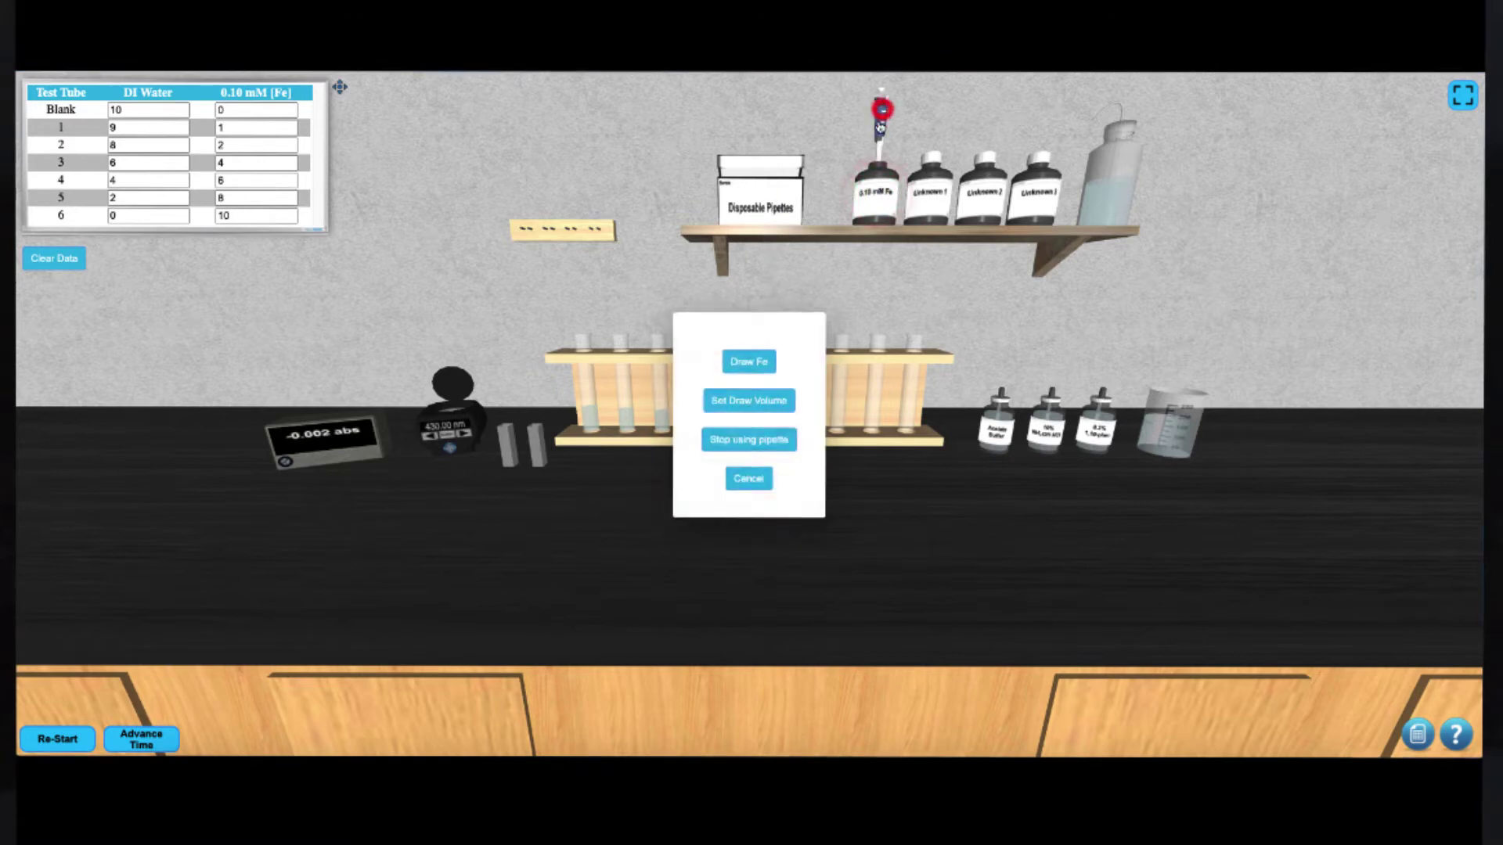
pyautogui.click(736, 398)
pyautogui.click(638, 450)
pyautogui.click(626, 392)
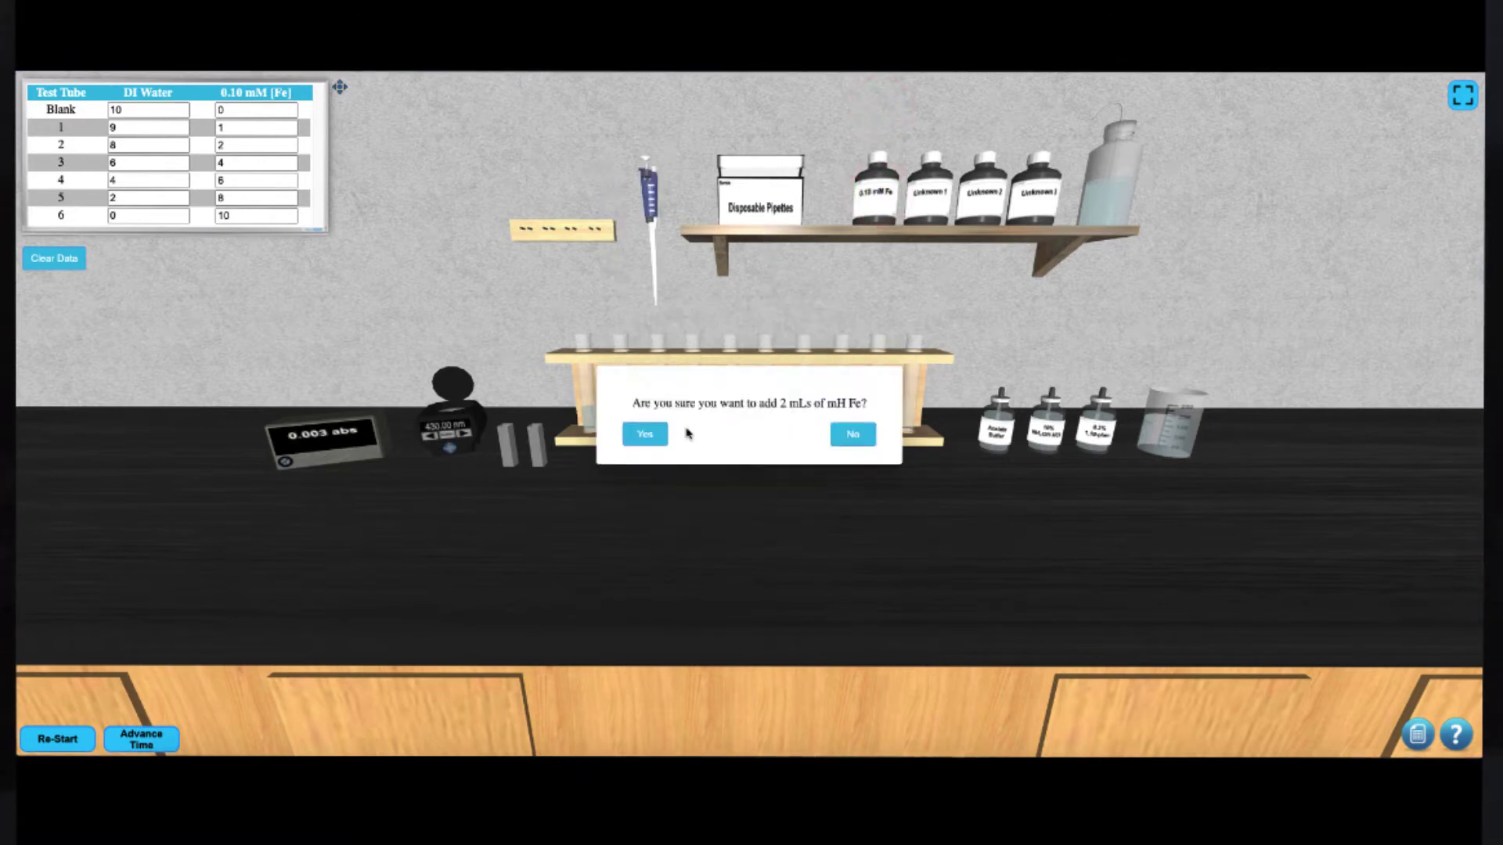
pyautogui.click(642, 433)
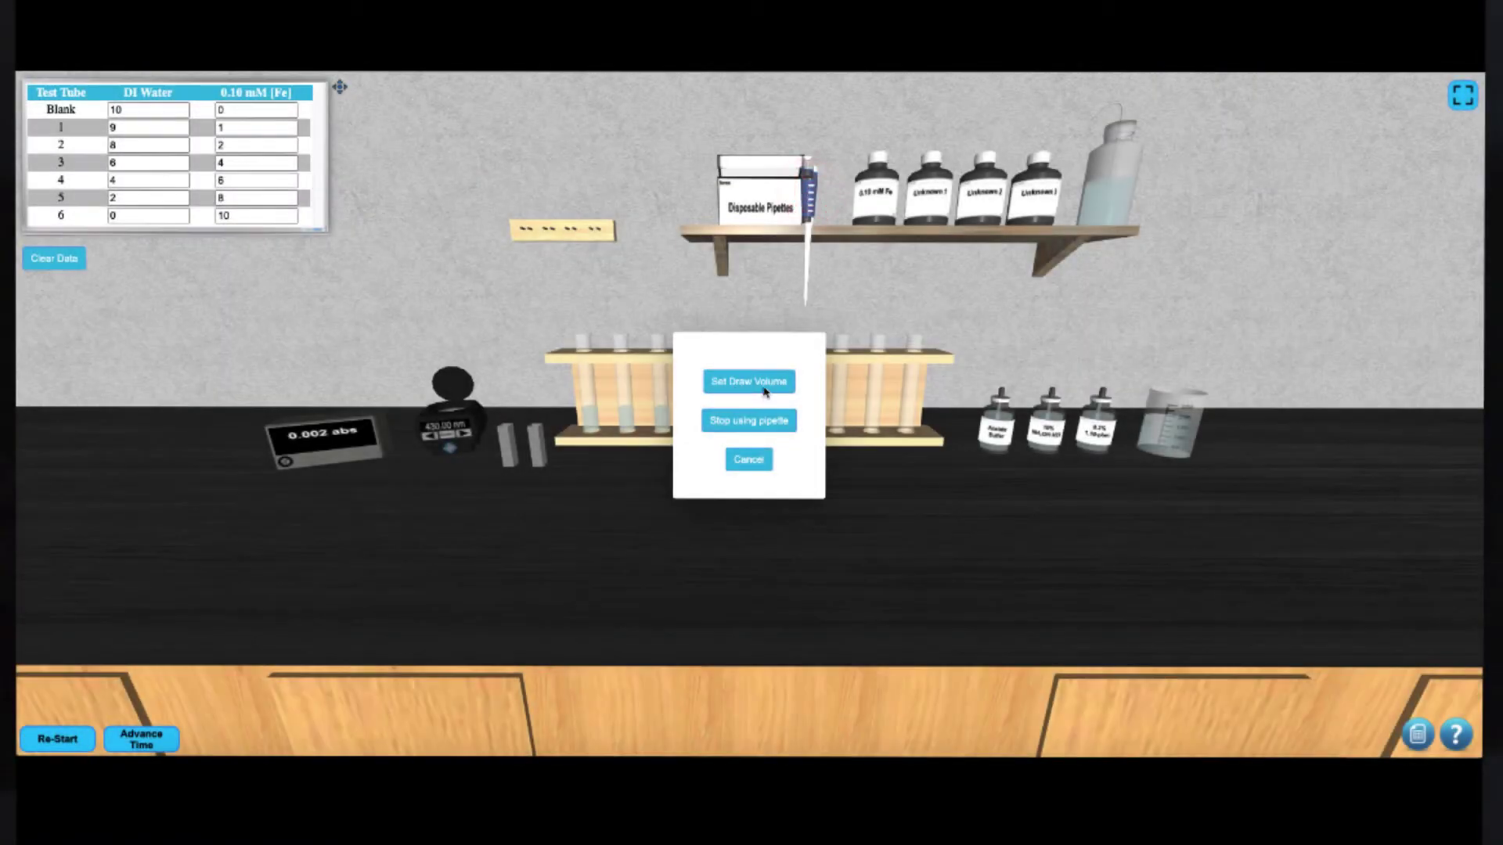
# - Enter 10 as the auto-pipette's new draw volume
pyautogui.click(765, 389)
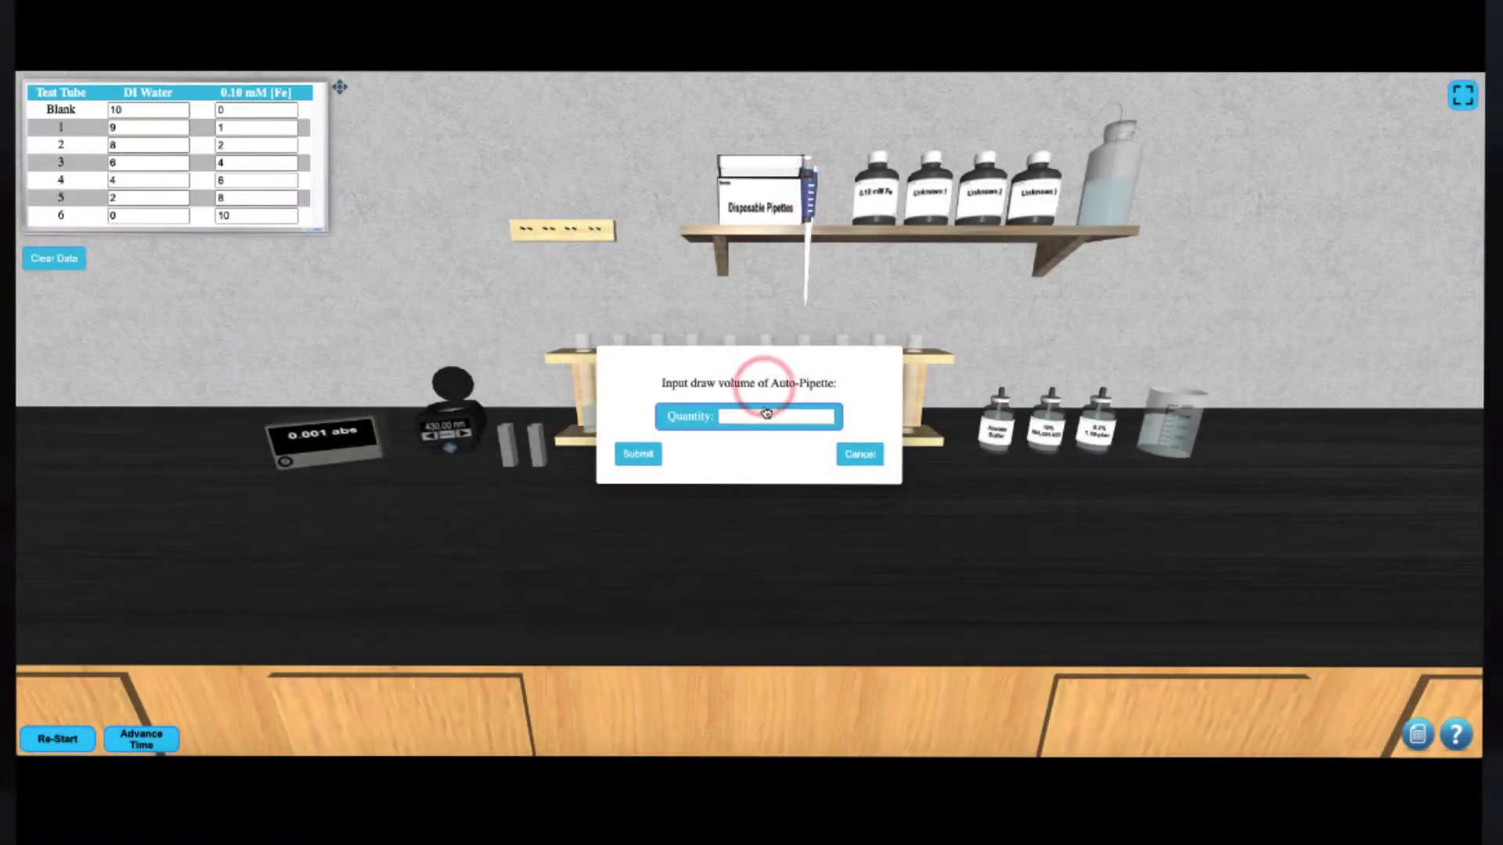
pyautogui.click(756, 416)
pyautogui.write('10')
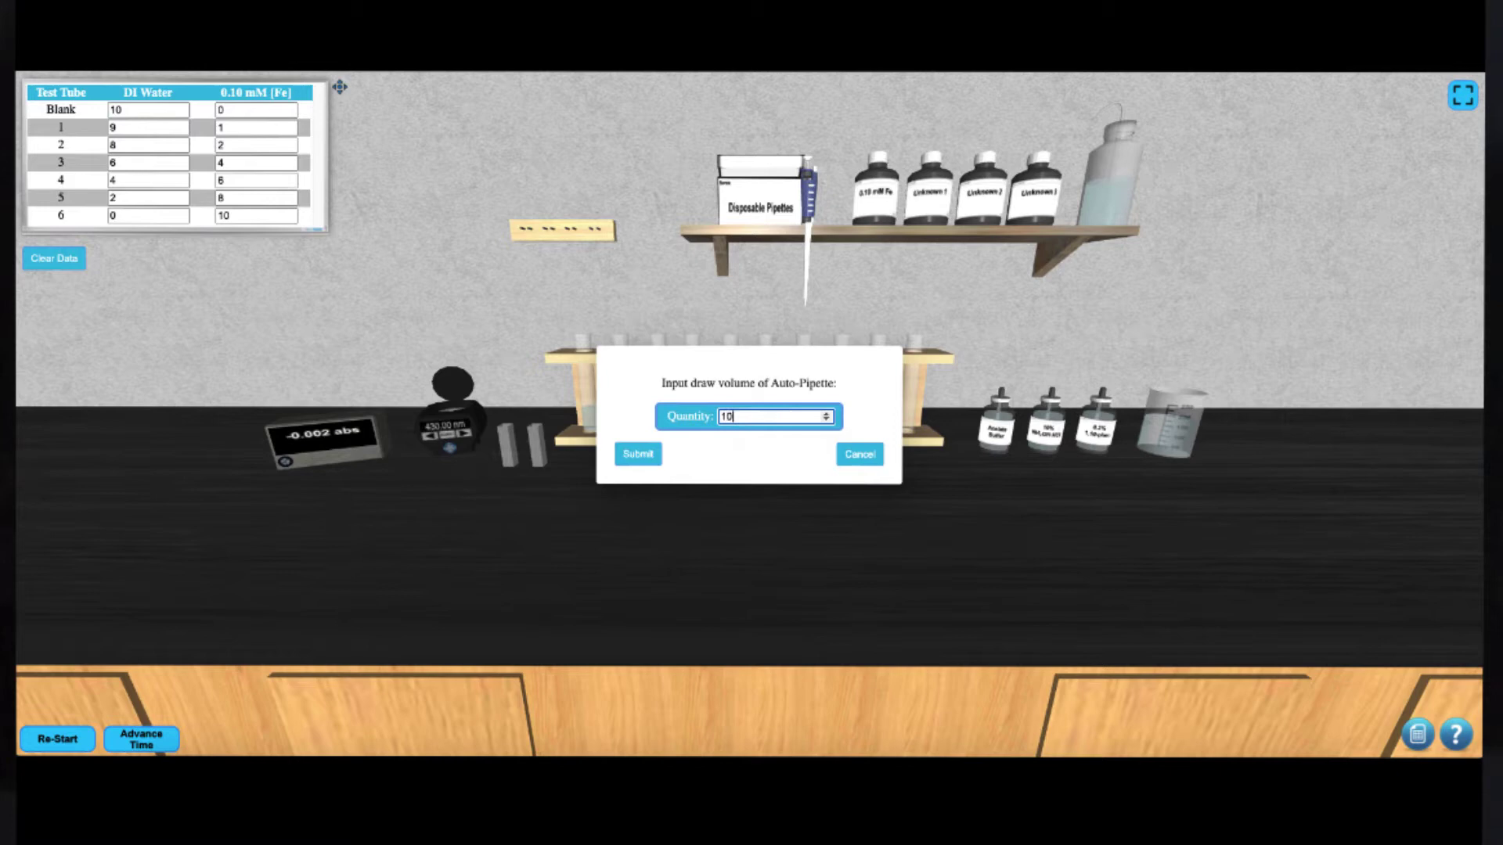
# - Confirm the 10 mL draw volume and add 10 mL of Unknown 1 to tube 8
pyautogui.click(634, 456)
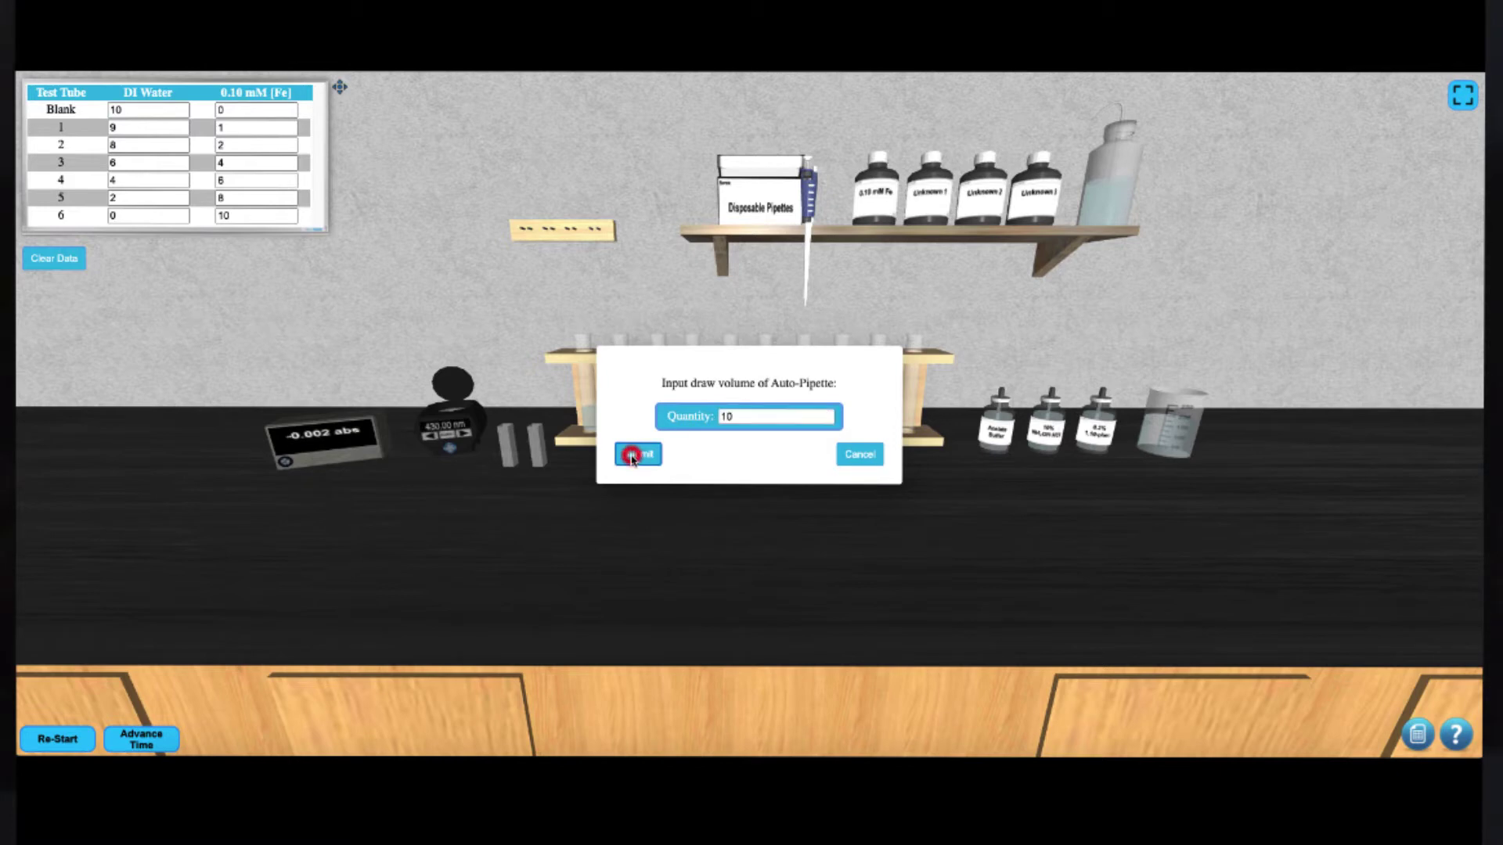
pyautogui.click(924, 202)
pyautogui.click(773, 363)
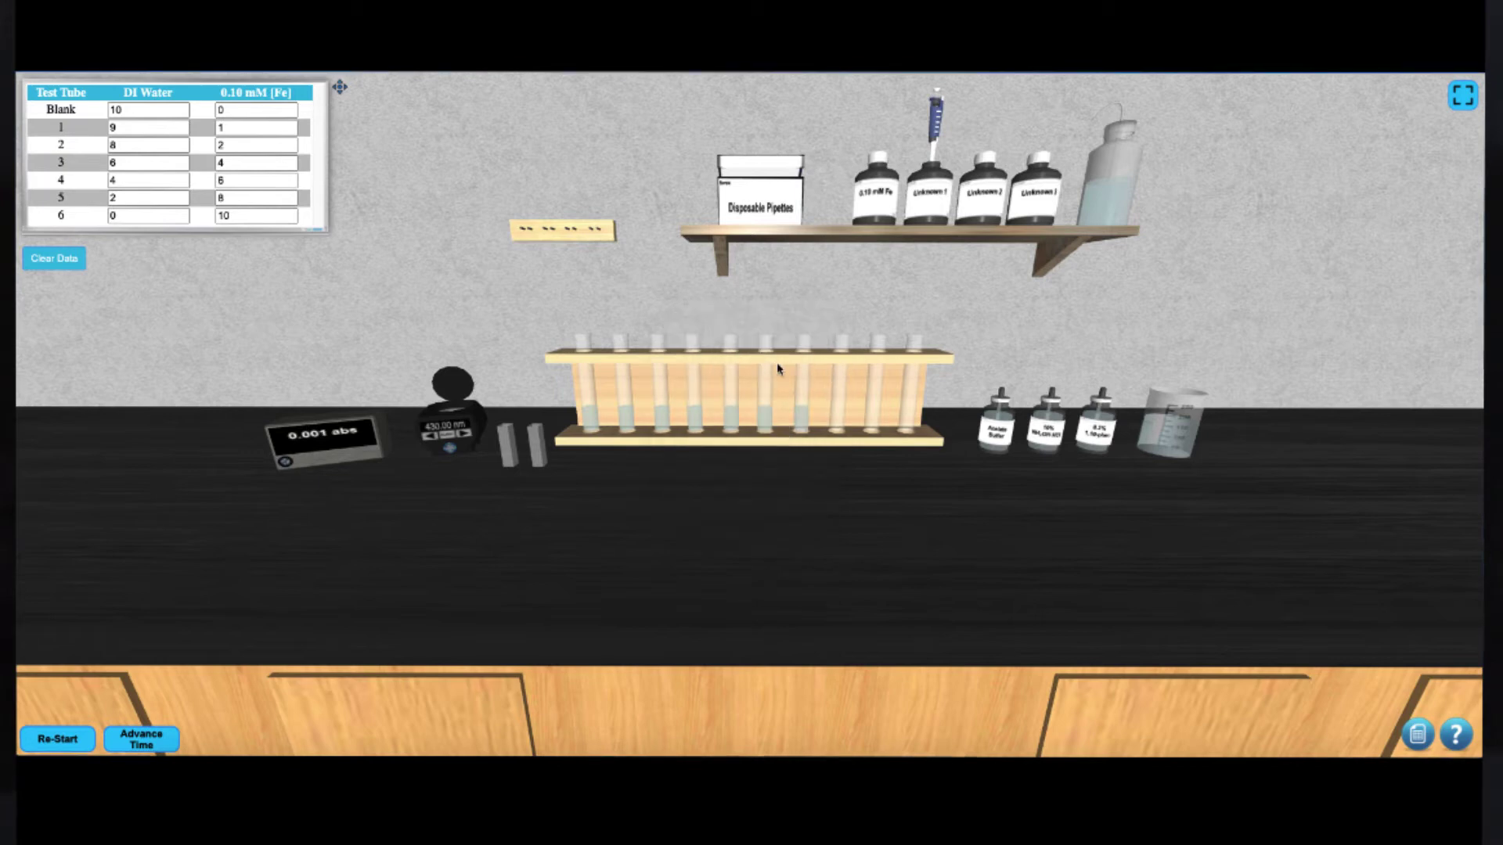
pyautogui.click(833, 391)
pyautogui.click(777, 403)
pyautogui.click(837, 391)
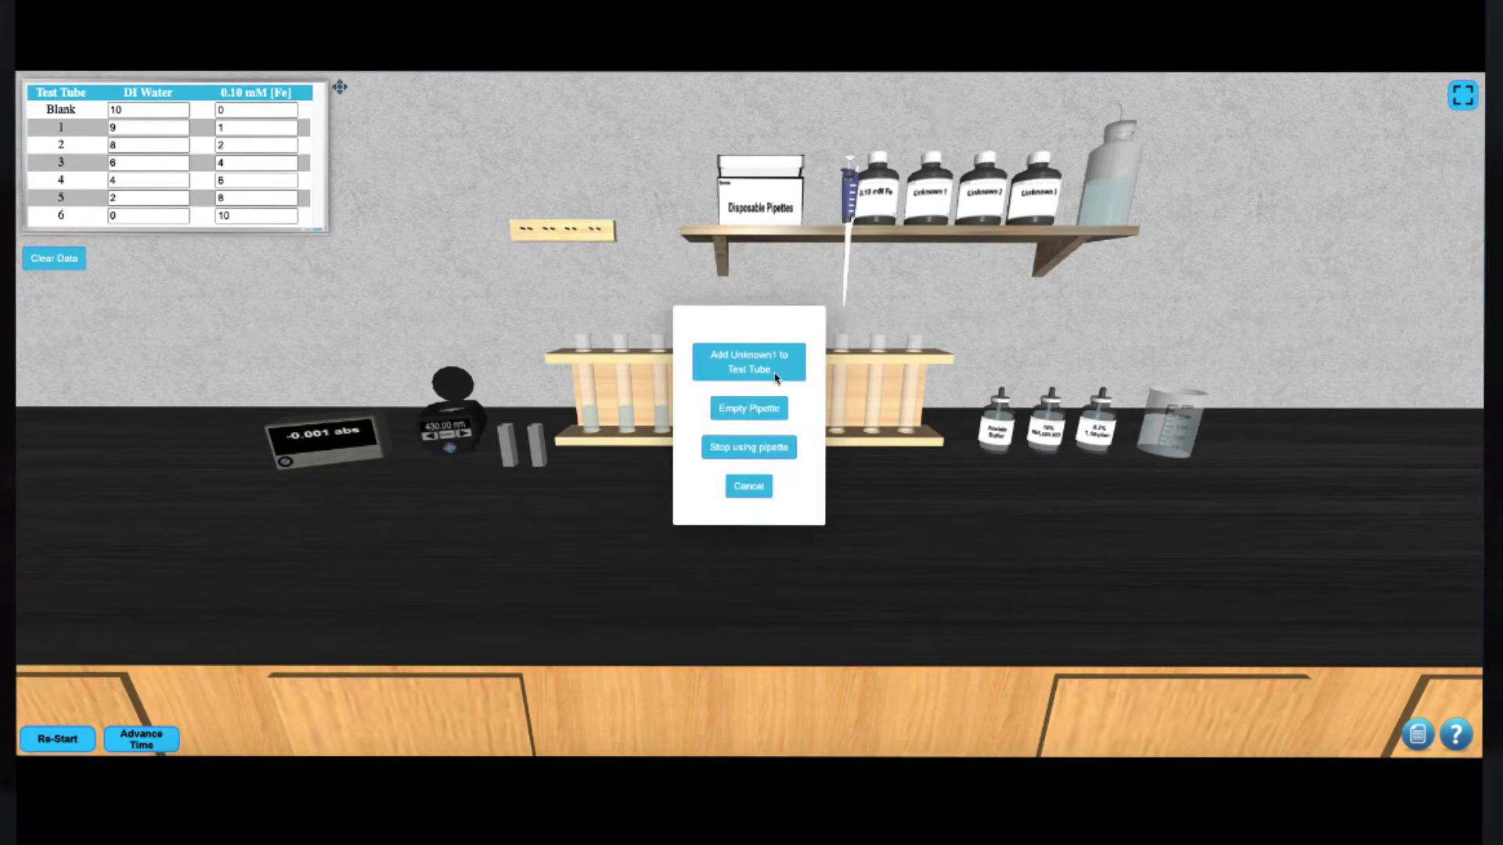
pyautogui.click(749, 362)
pyautogui.click(644, 433)
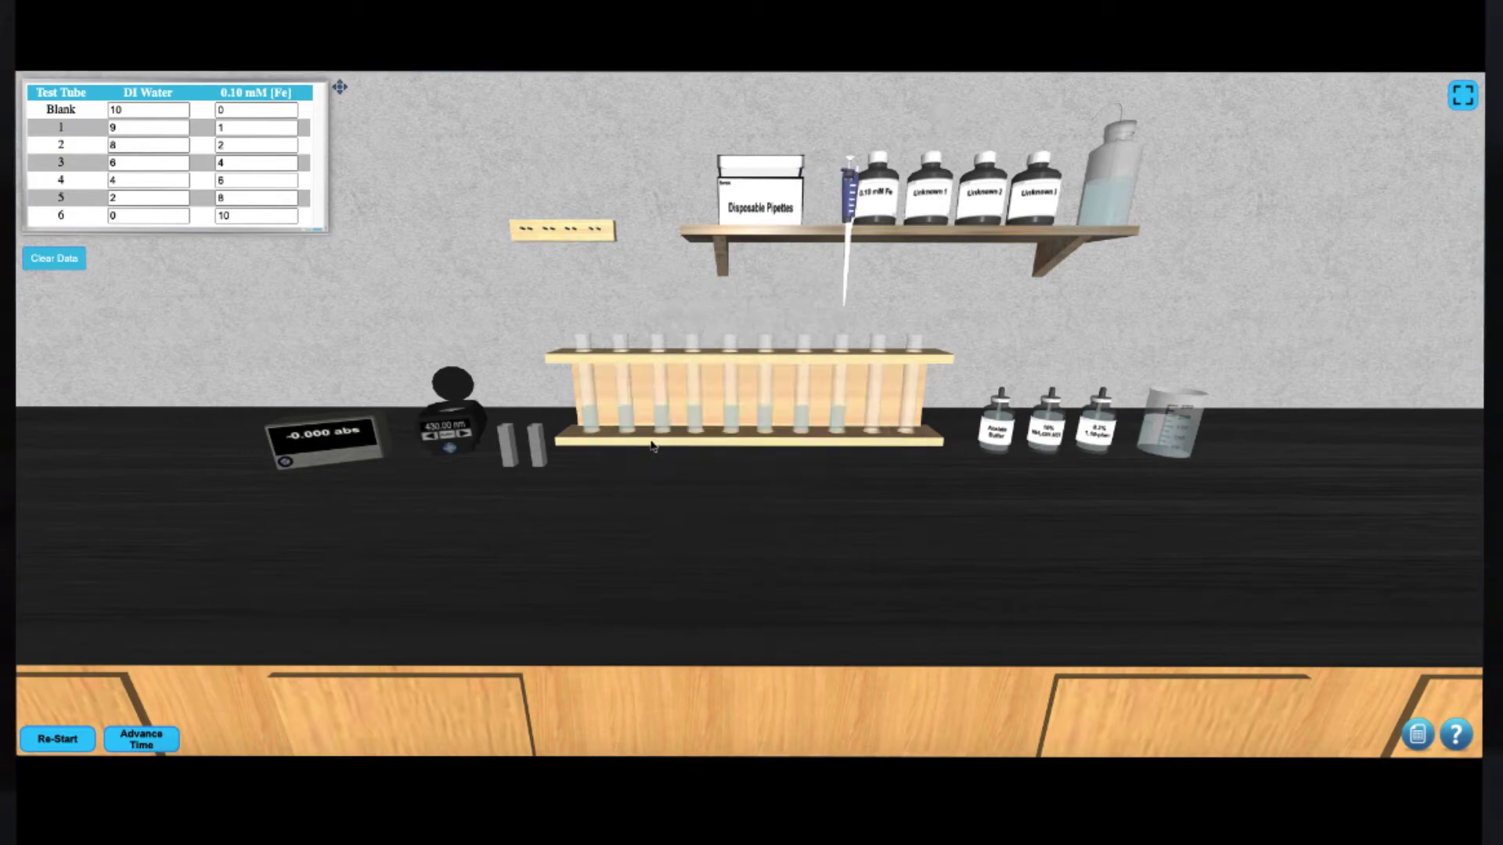
# - Add 10 mL of Unknown 2 to tube 9
pyautogui.click(980, 189)
pyautogui.click(777, 368)
pyautogui.click(877, 399)
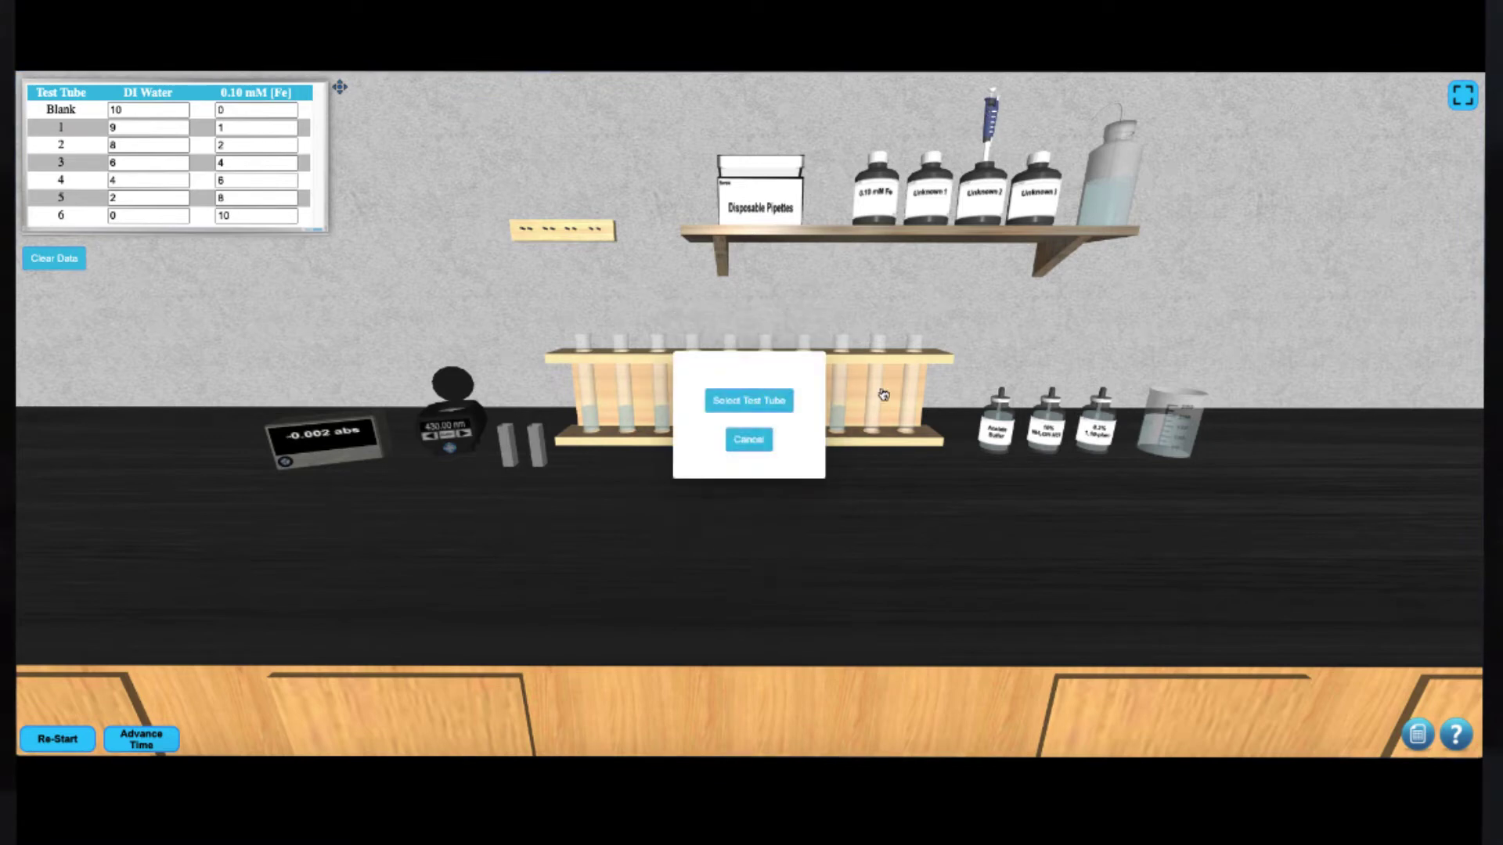
pyautogui.click(796, 405)
pyautogui.click(875, 376)
pyautogui.click(748, 359)
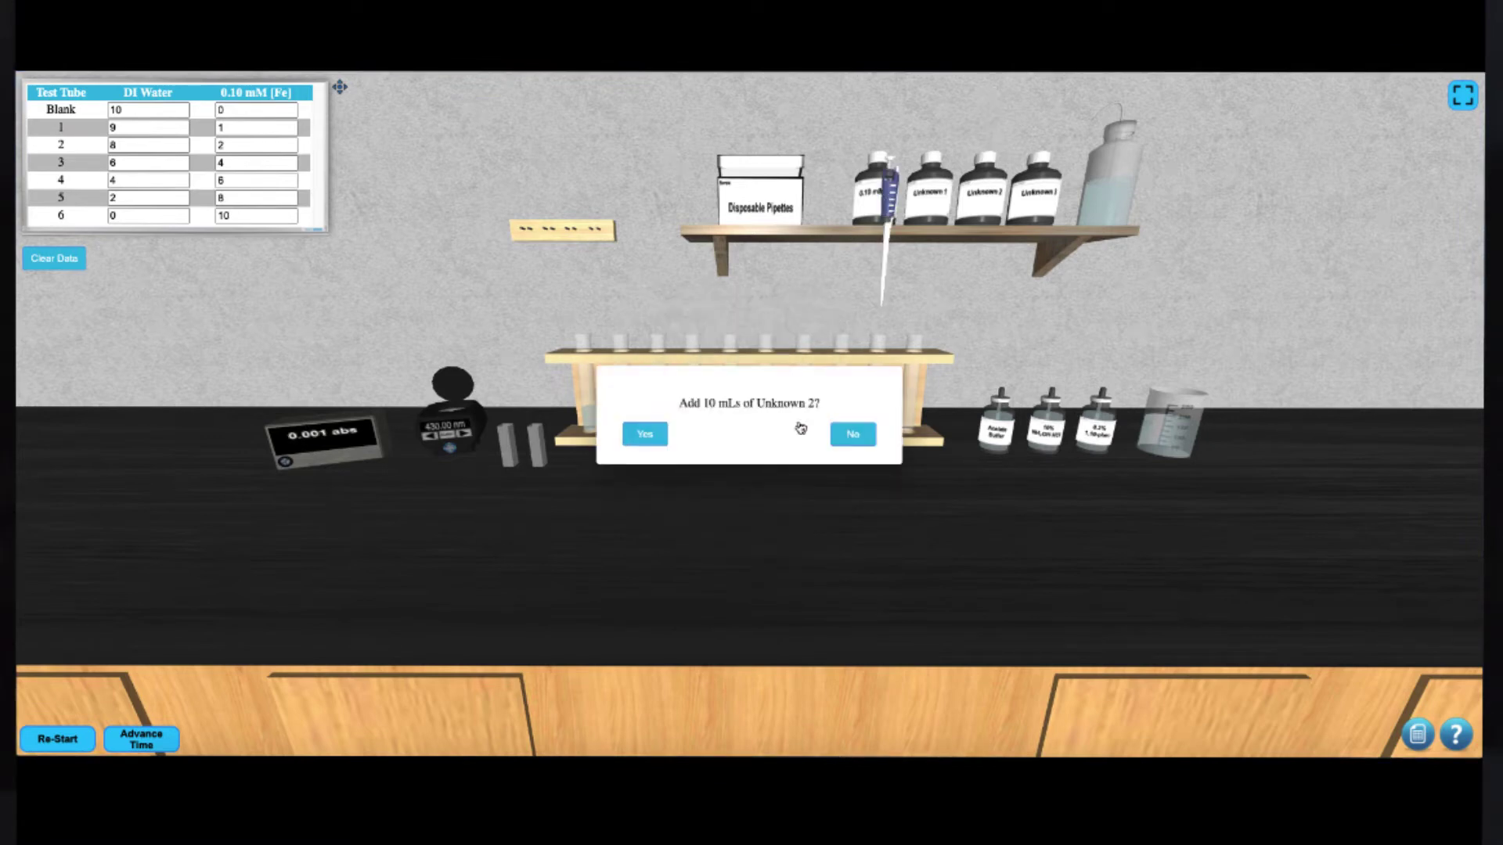
pyautogui.click(643, 430)
# - Add 10 mL of Unknown 3 to the last test tube
pyautogui.click(1038, 188)
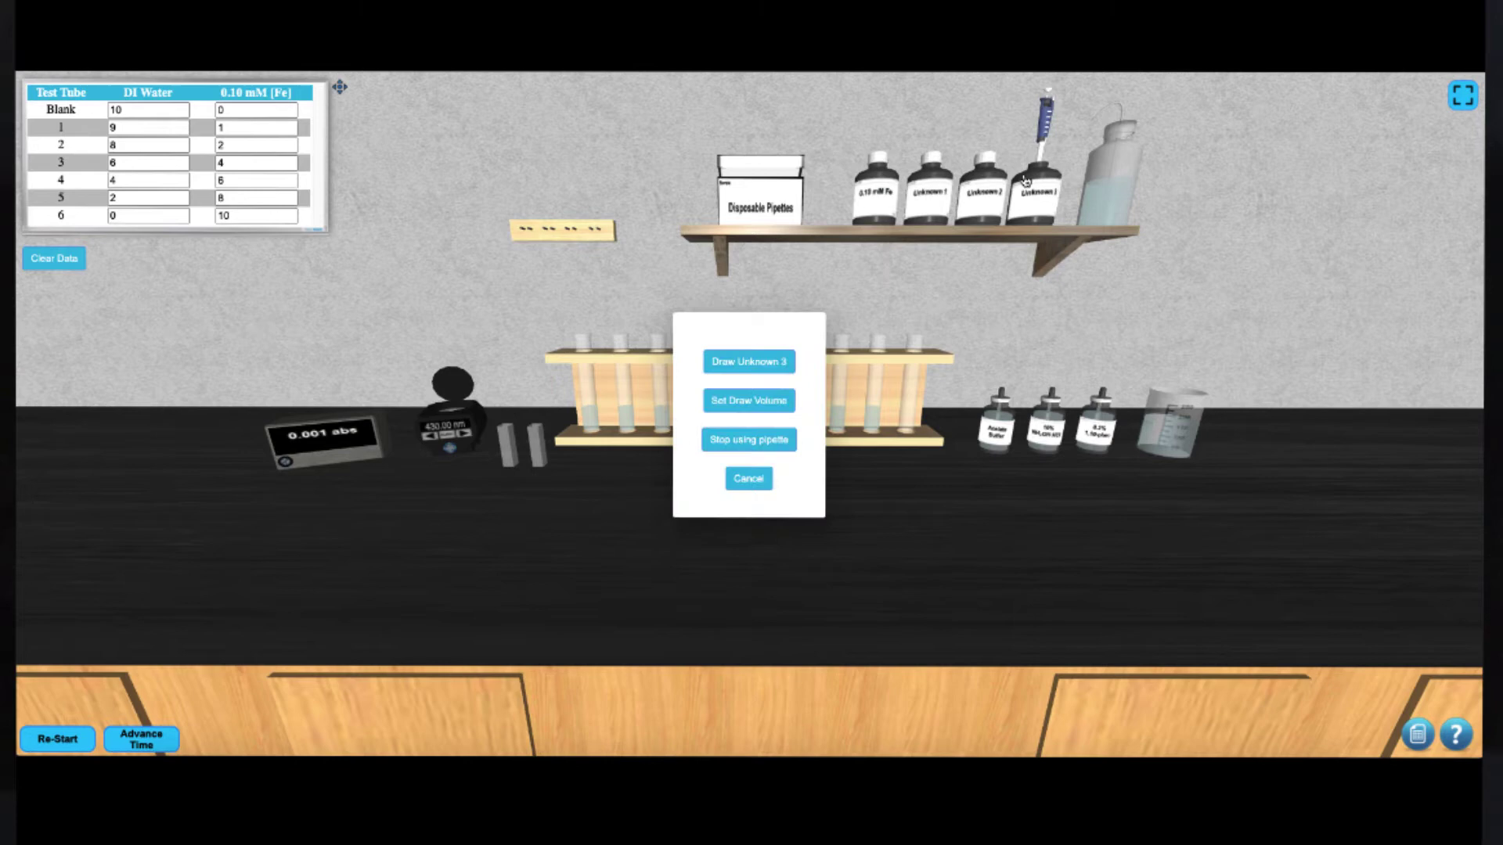
pyautogui.click(785, 370)
pyautogui.click(910, 397)
pyautogui.click(776, 396)
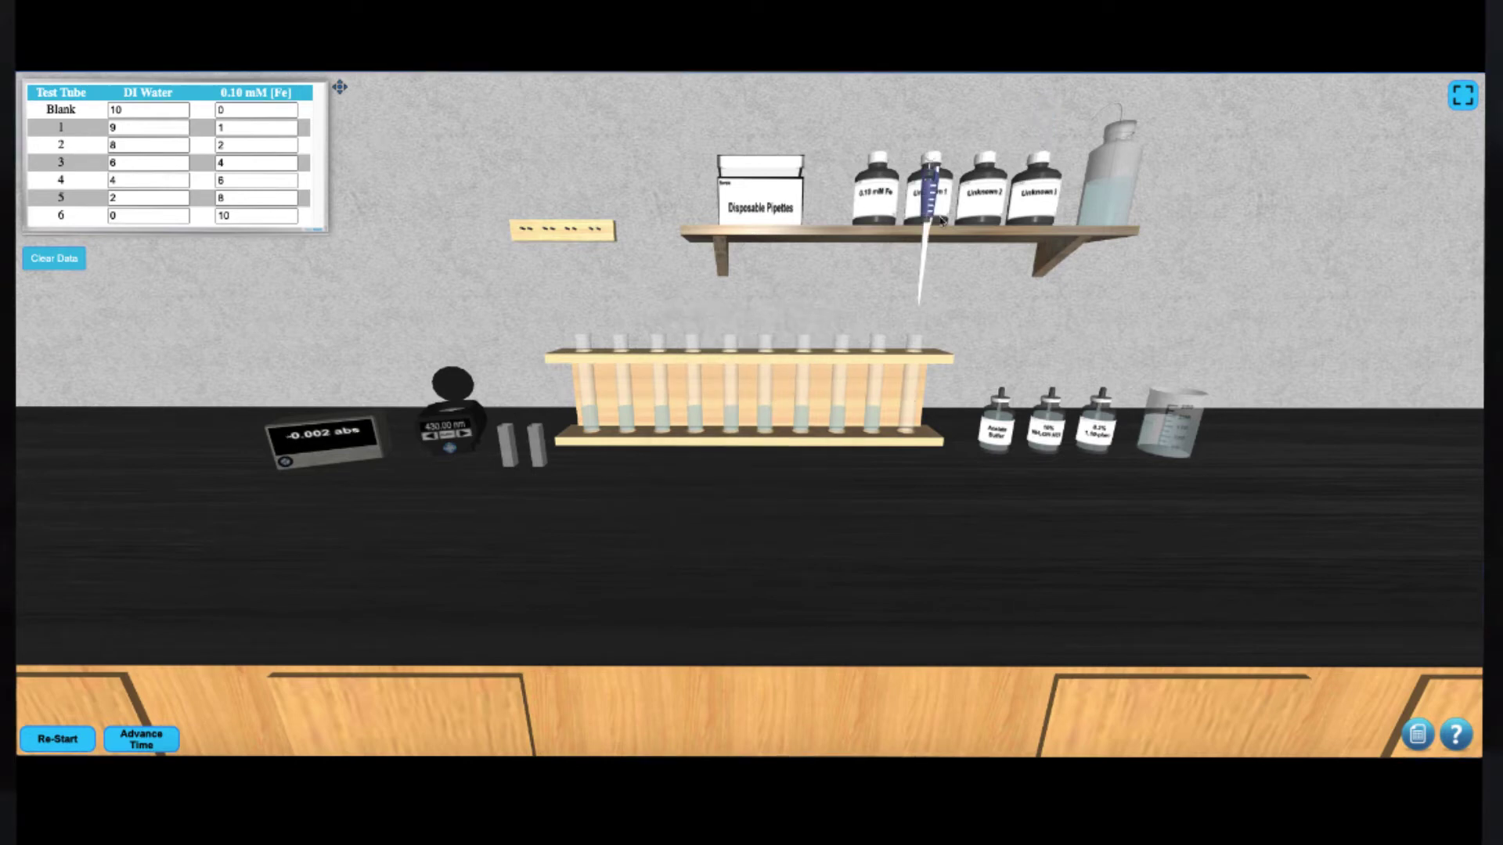
pyautogui.click(796, 383)
pyautogui.click(757, 379)
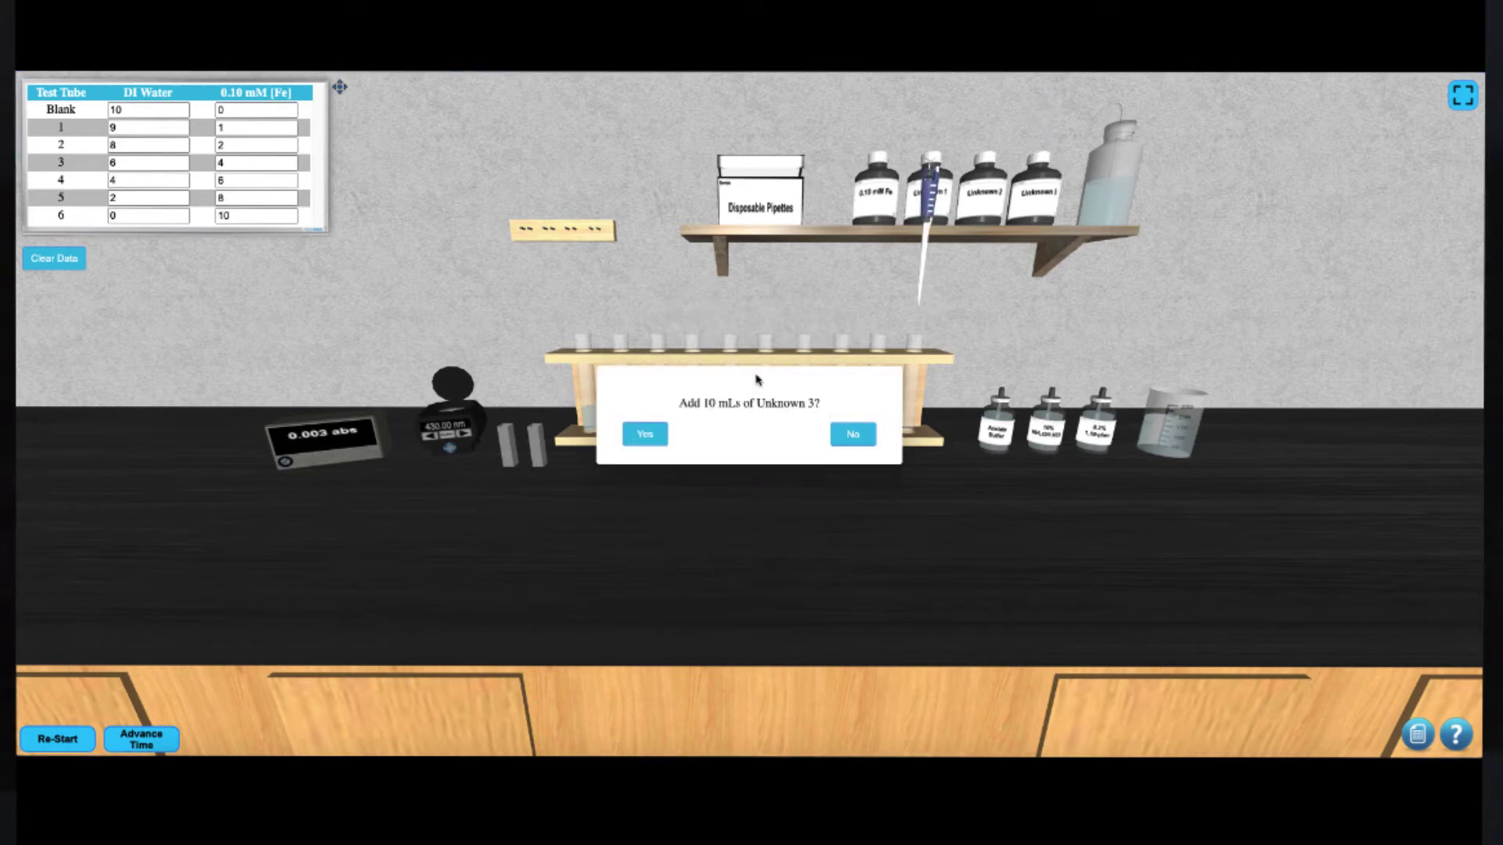
pyautogui.click(645, 435)
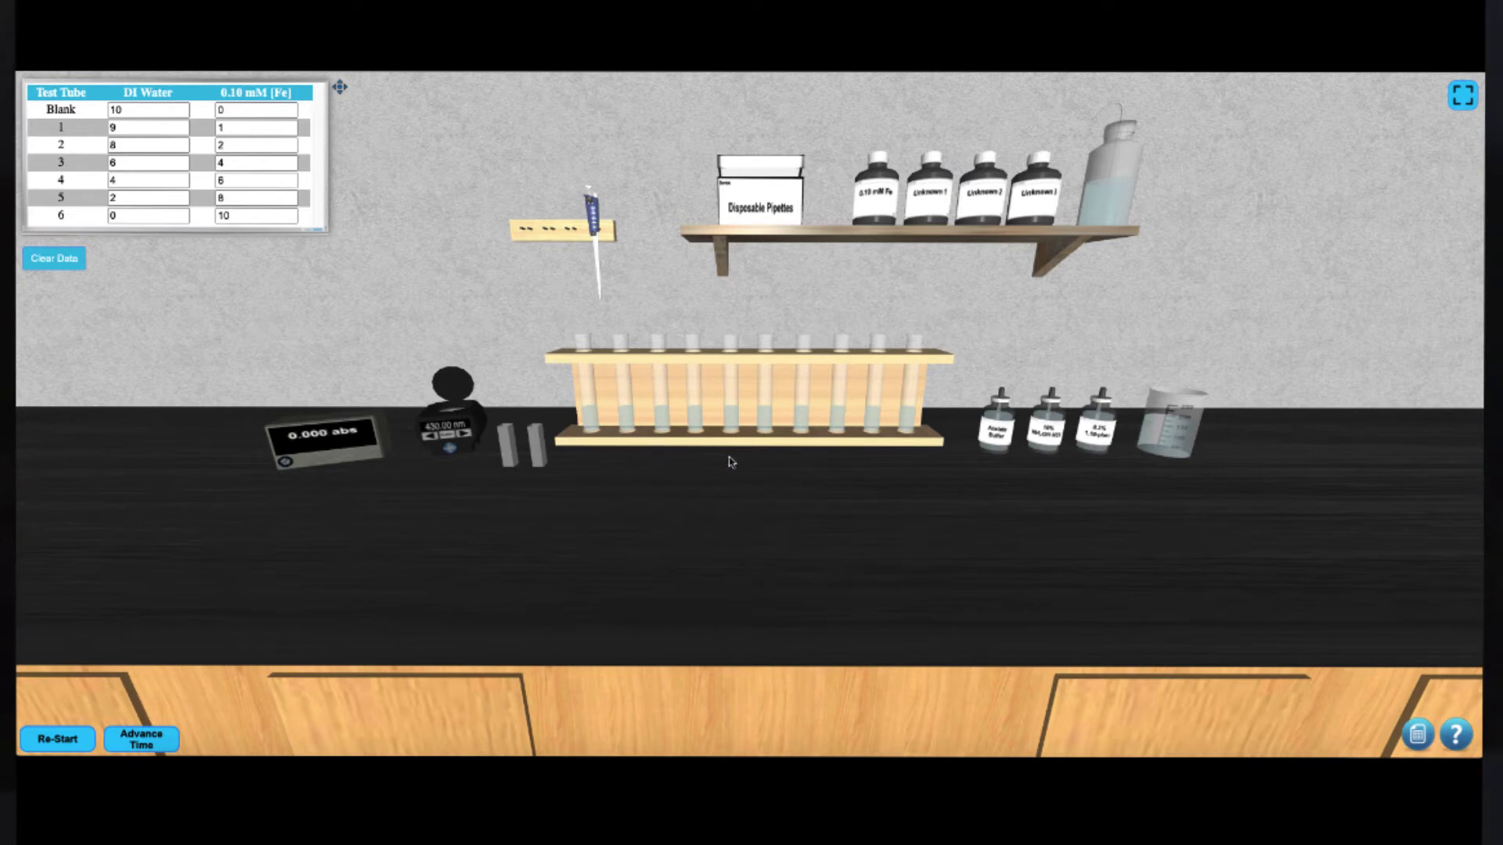
# - Dispense acetate buffer and hydroxylamine into the test tubes and return the small pipette
pyautogui.click(1002, 426)
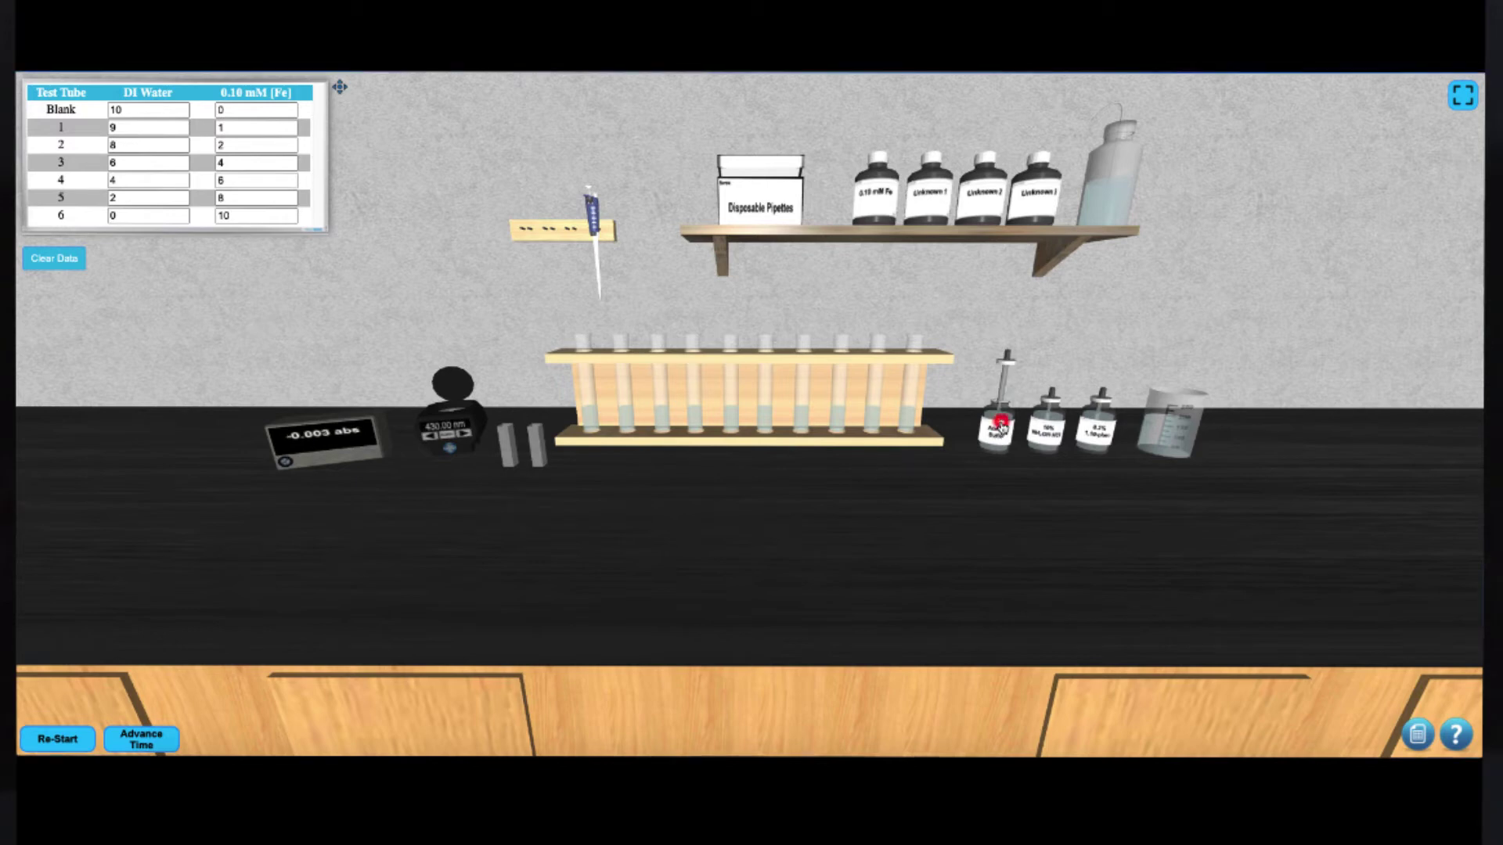
pyautogui.click(589, 377)
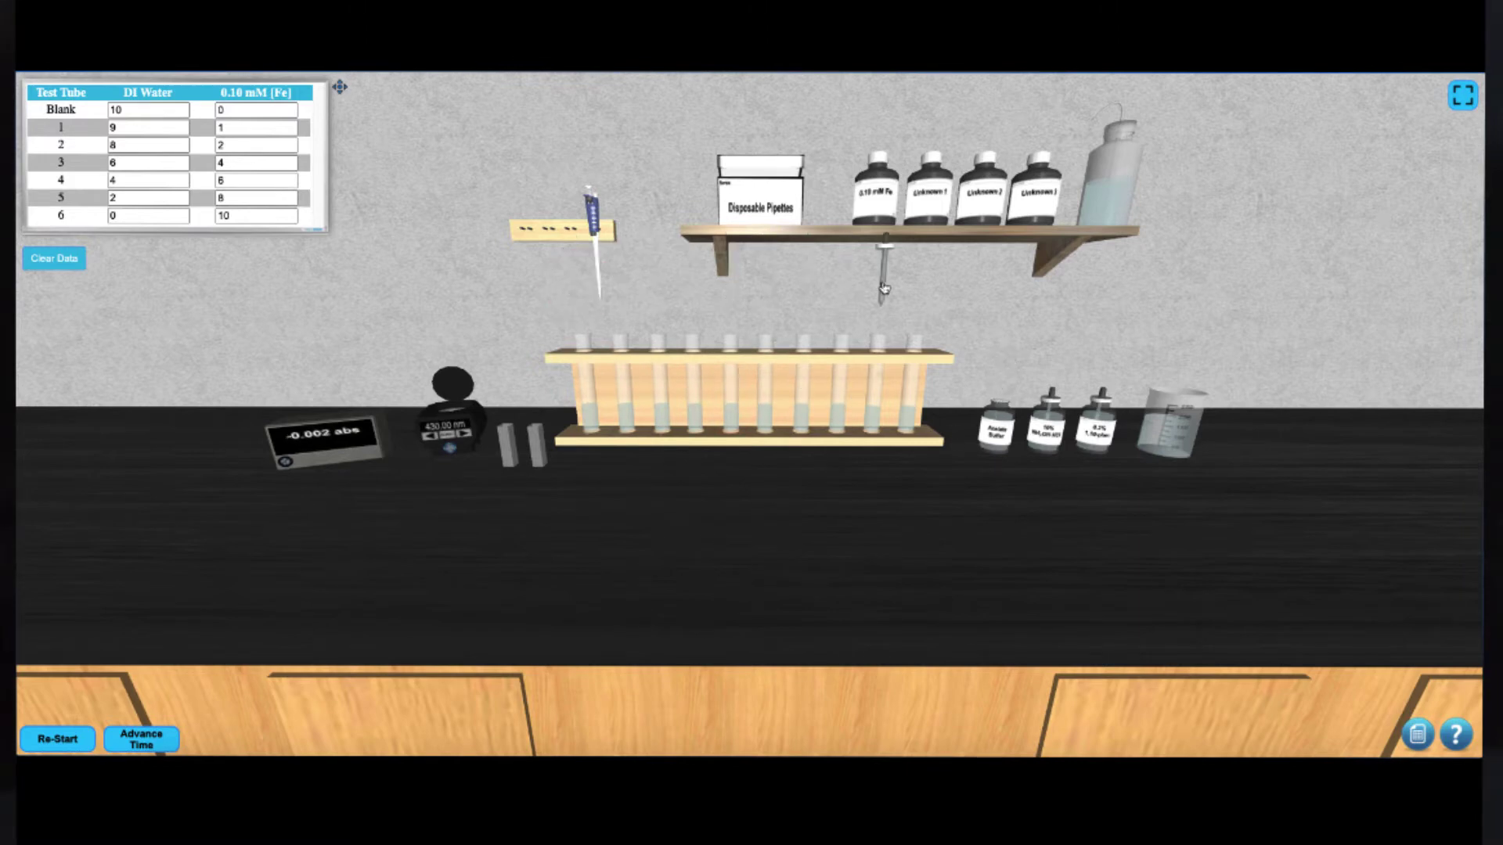
pyautogui.click(920, 293)
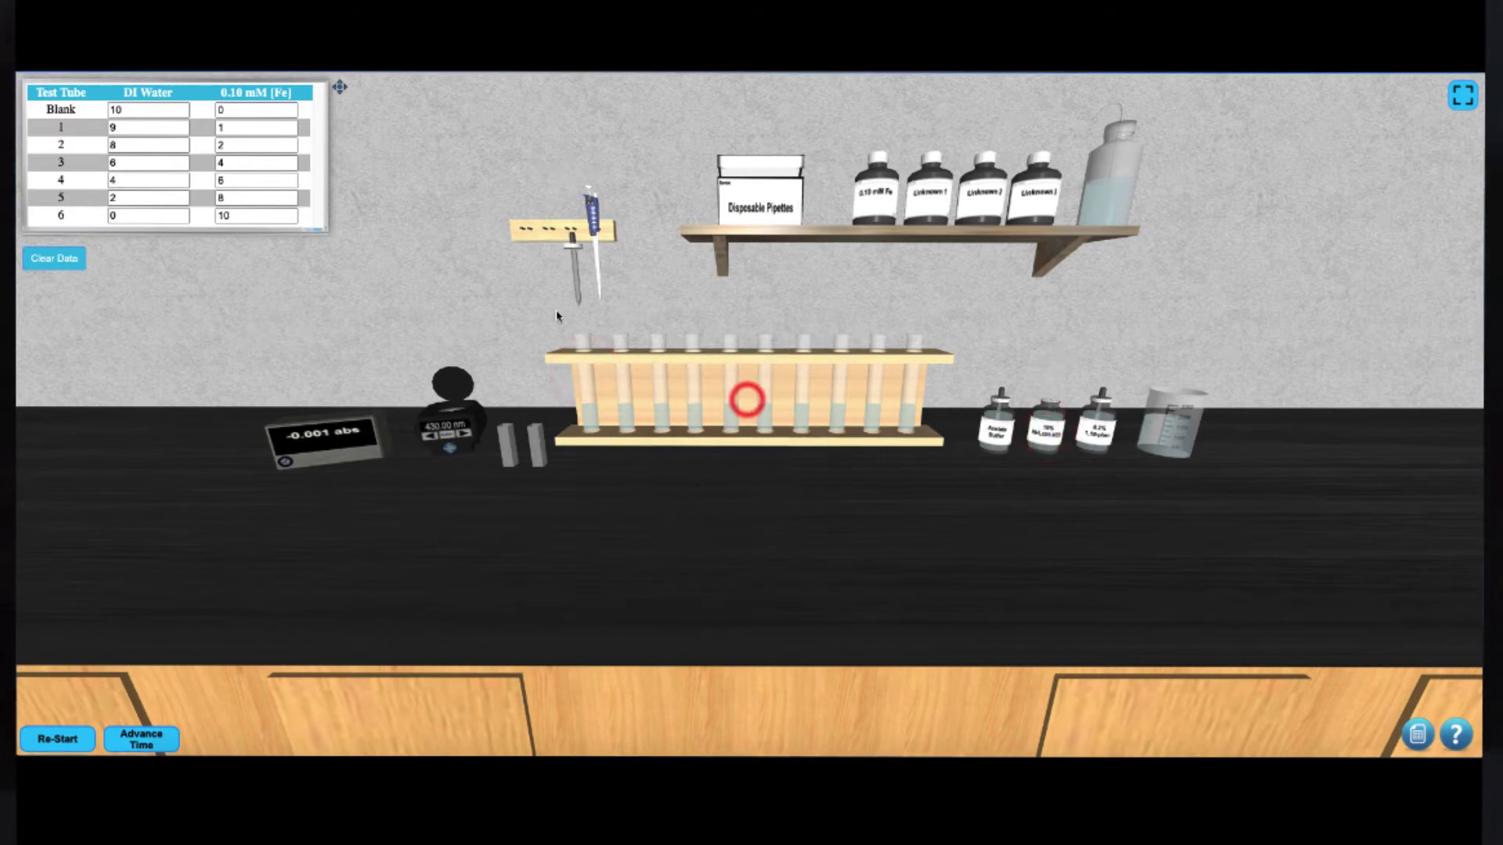
pyautogui.click(578, 284)
pyautogui.click(577, 277)
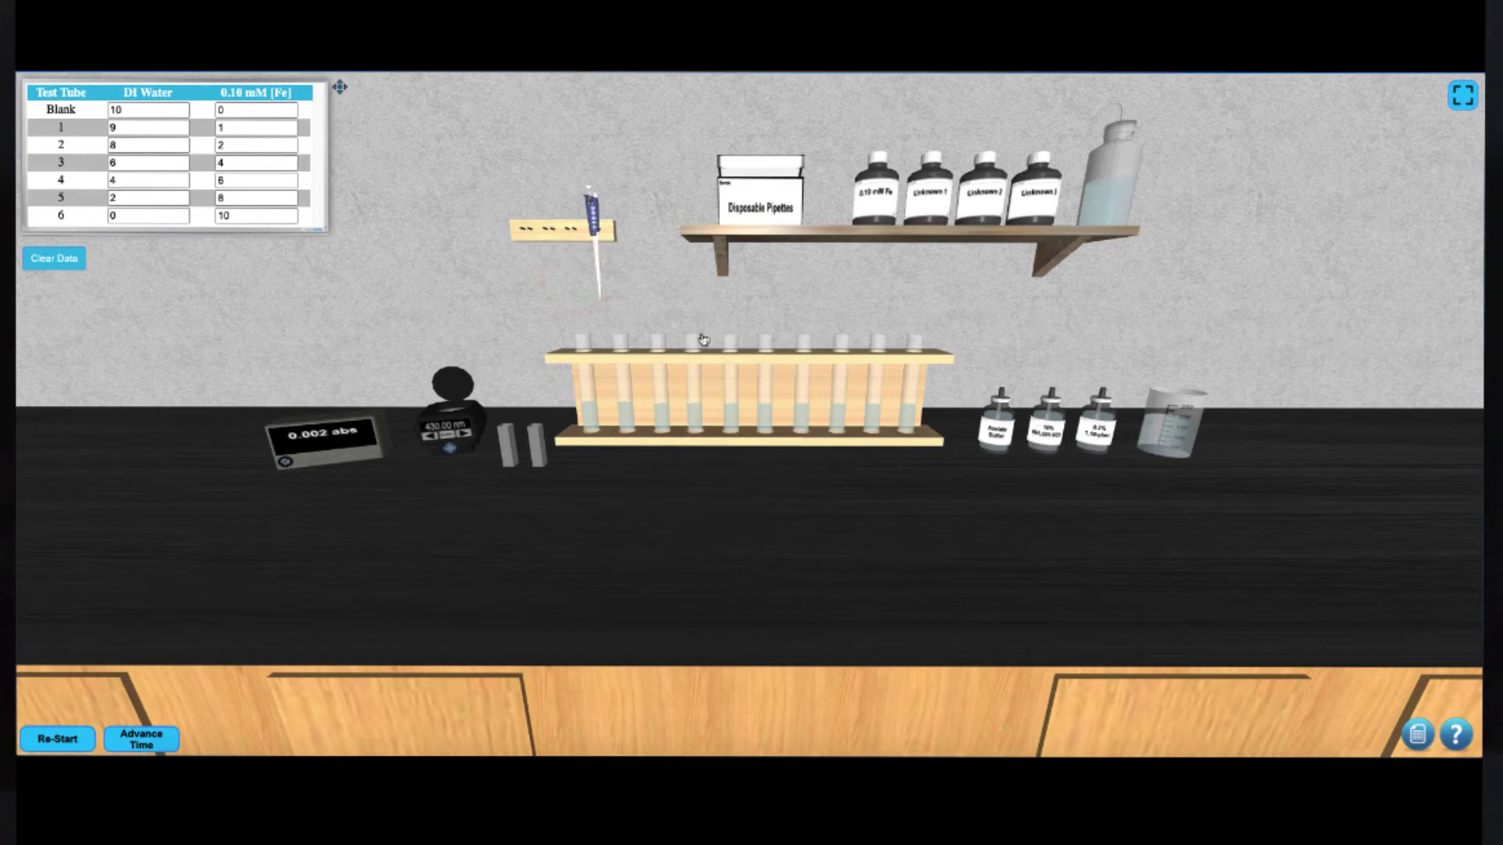
# - Add phenanthroline reagent to the tubes with a fresh disposable dropper and return it
pyautogui.click(760, 202)
pyautogui.click(1098, 427)
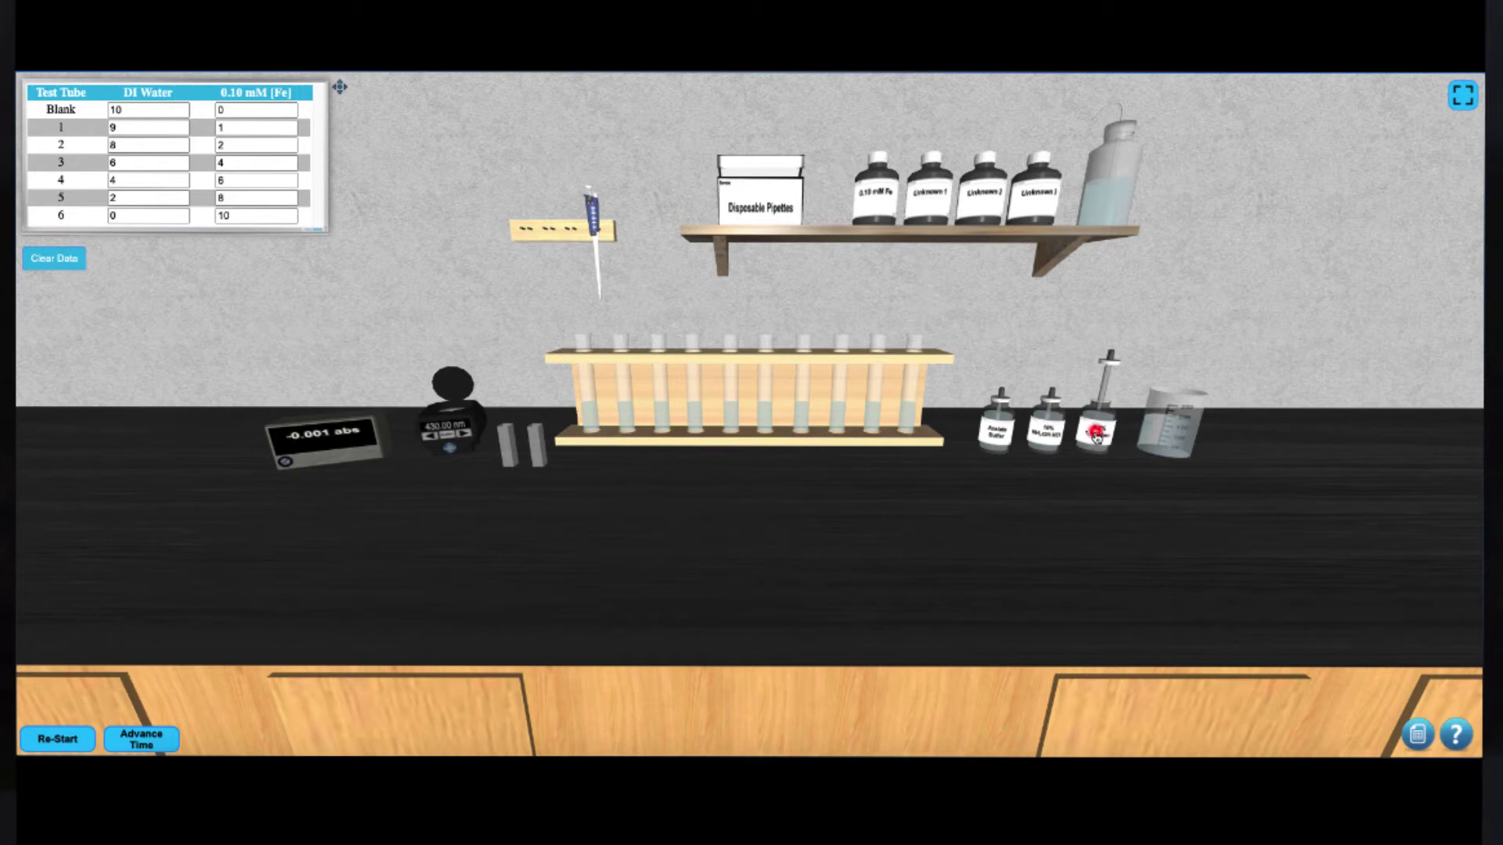
pyautogui.click(602, 392)
pyautogui.click(716, 400)
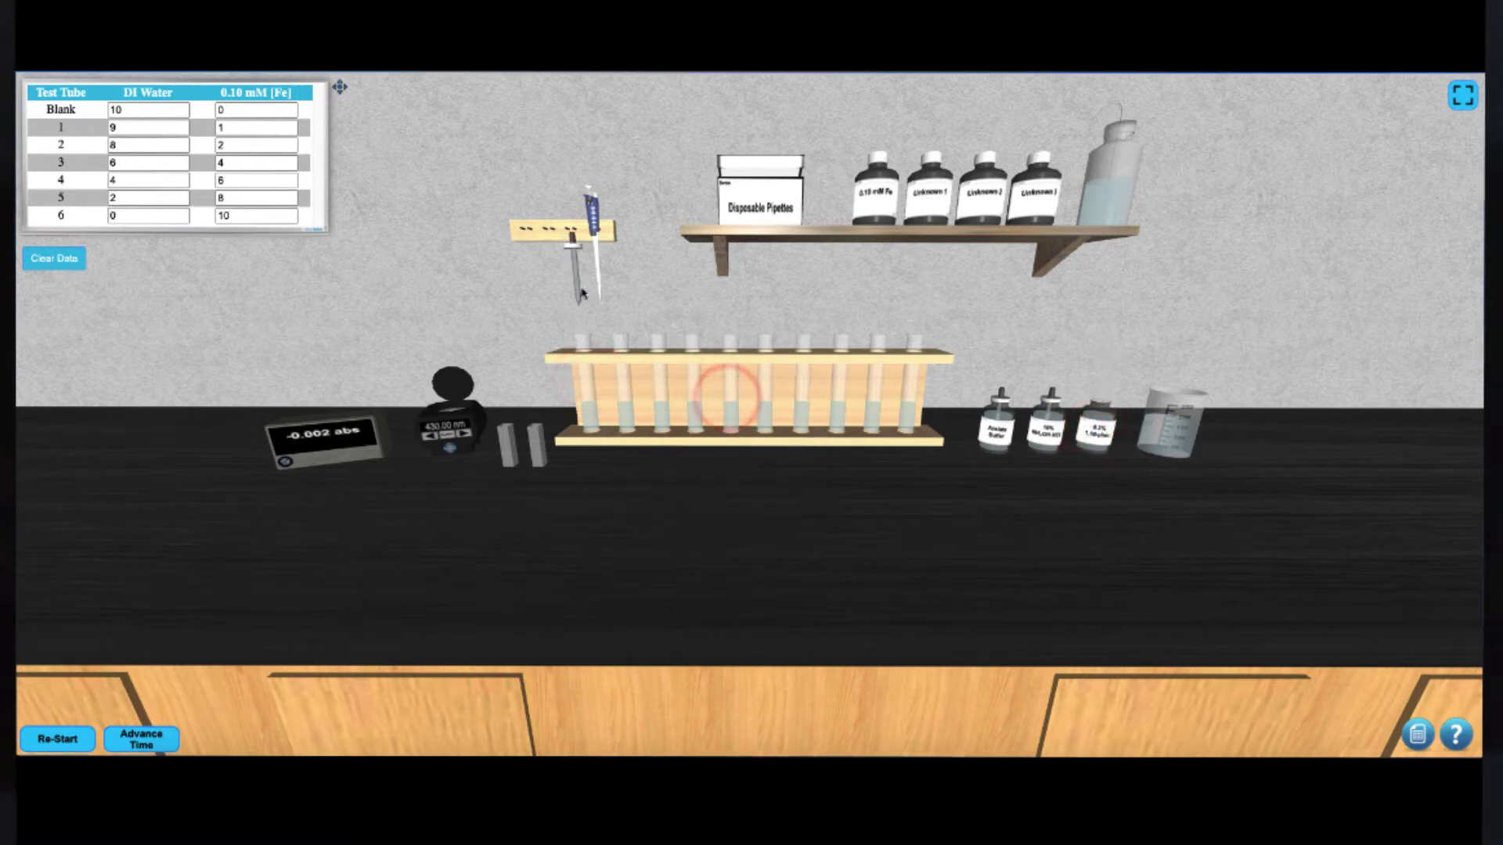
pyautogui.click(577, 295)
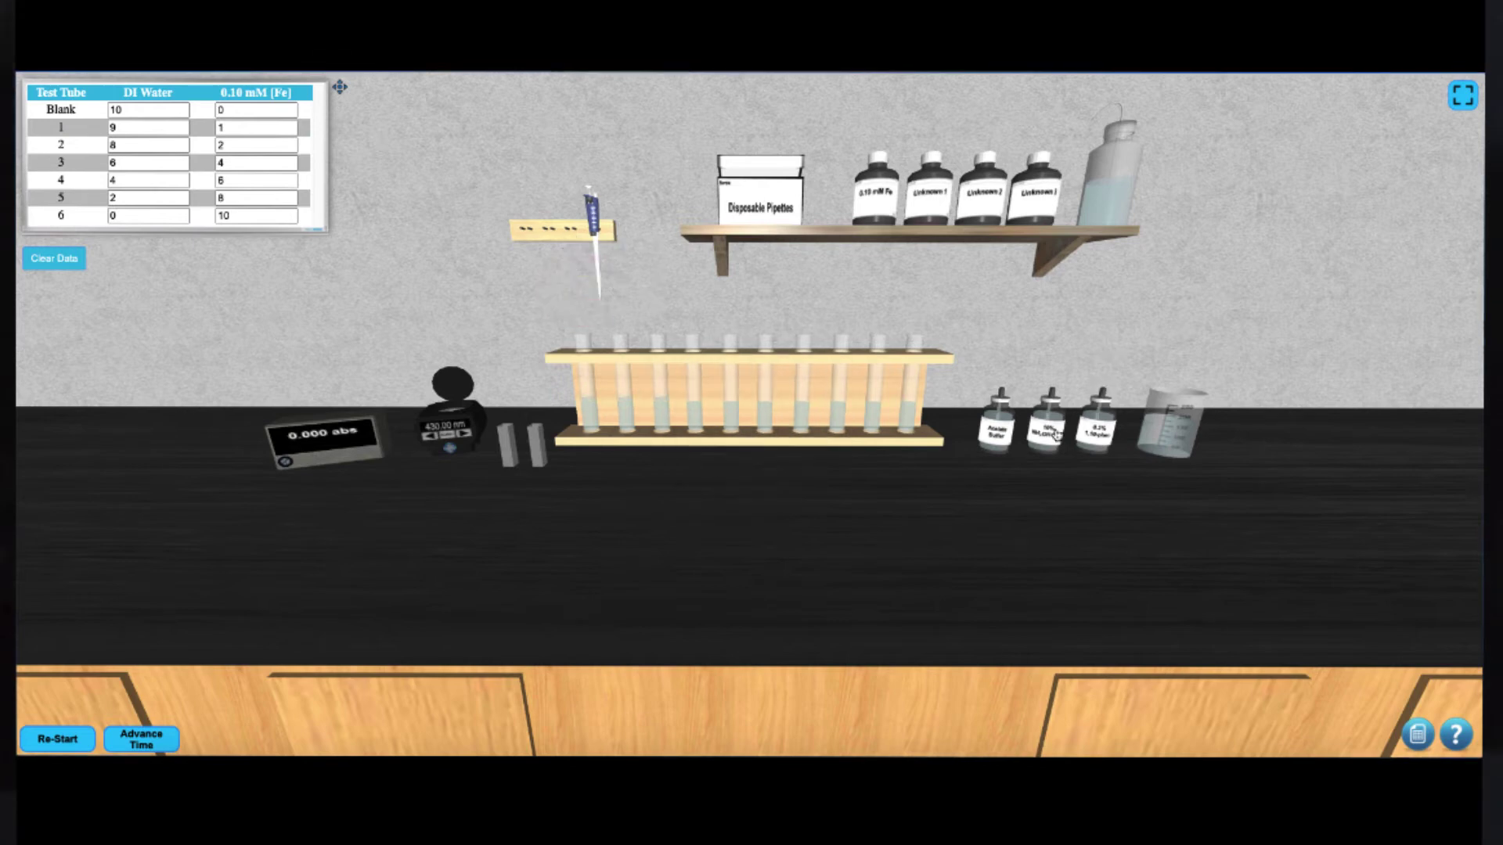
pyautogui.click(763, 343)
# - Cap each test tube in the rack
pyautogui.click(581, 371)
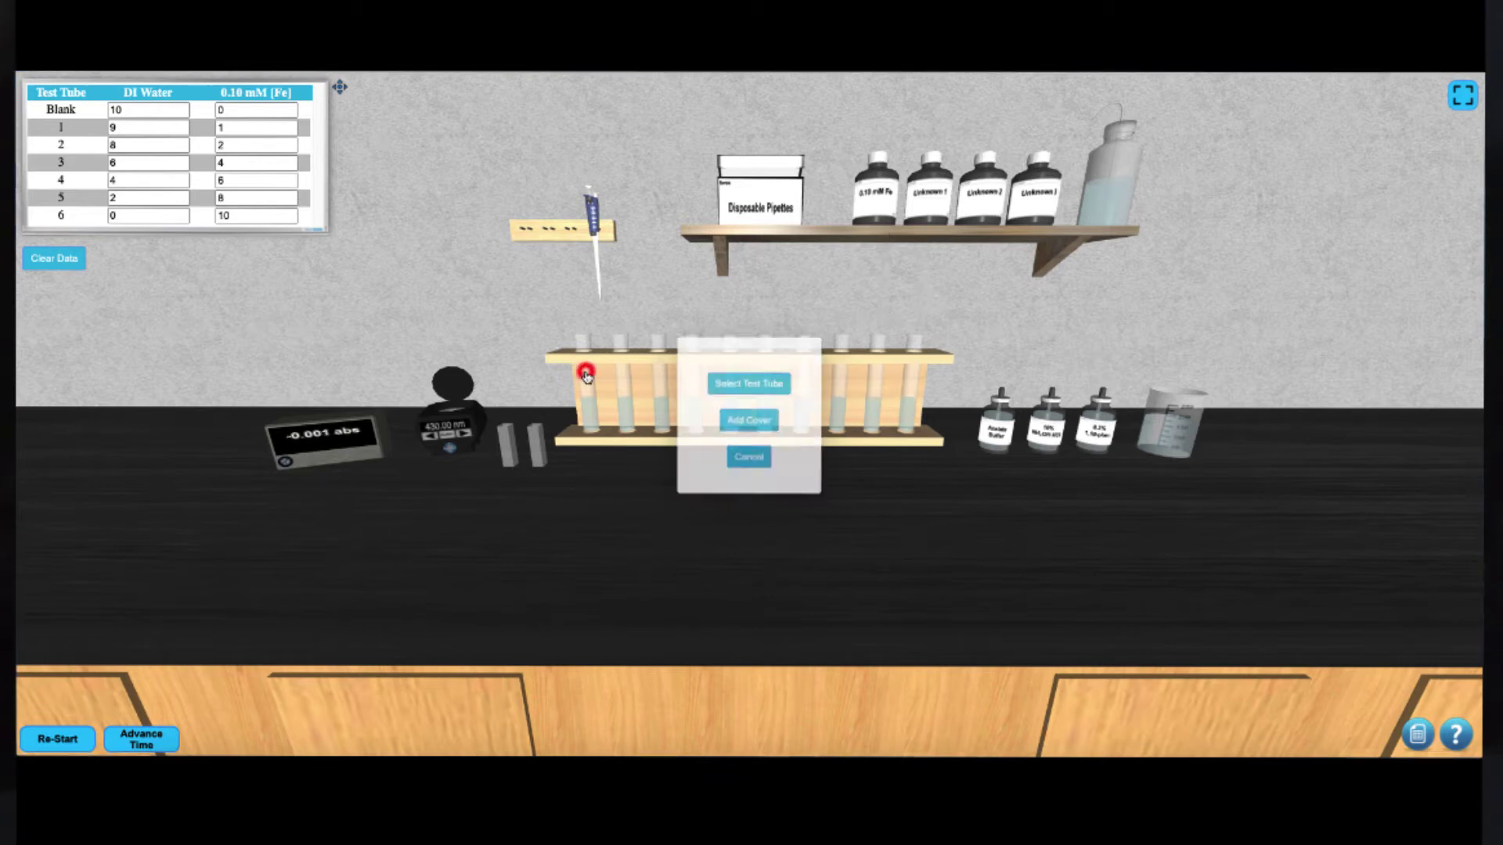
pyautogui.click(739, 419)
pyautogui.click(632, 387)
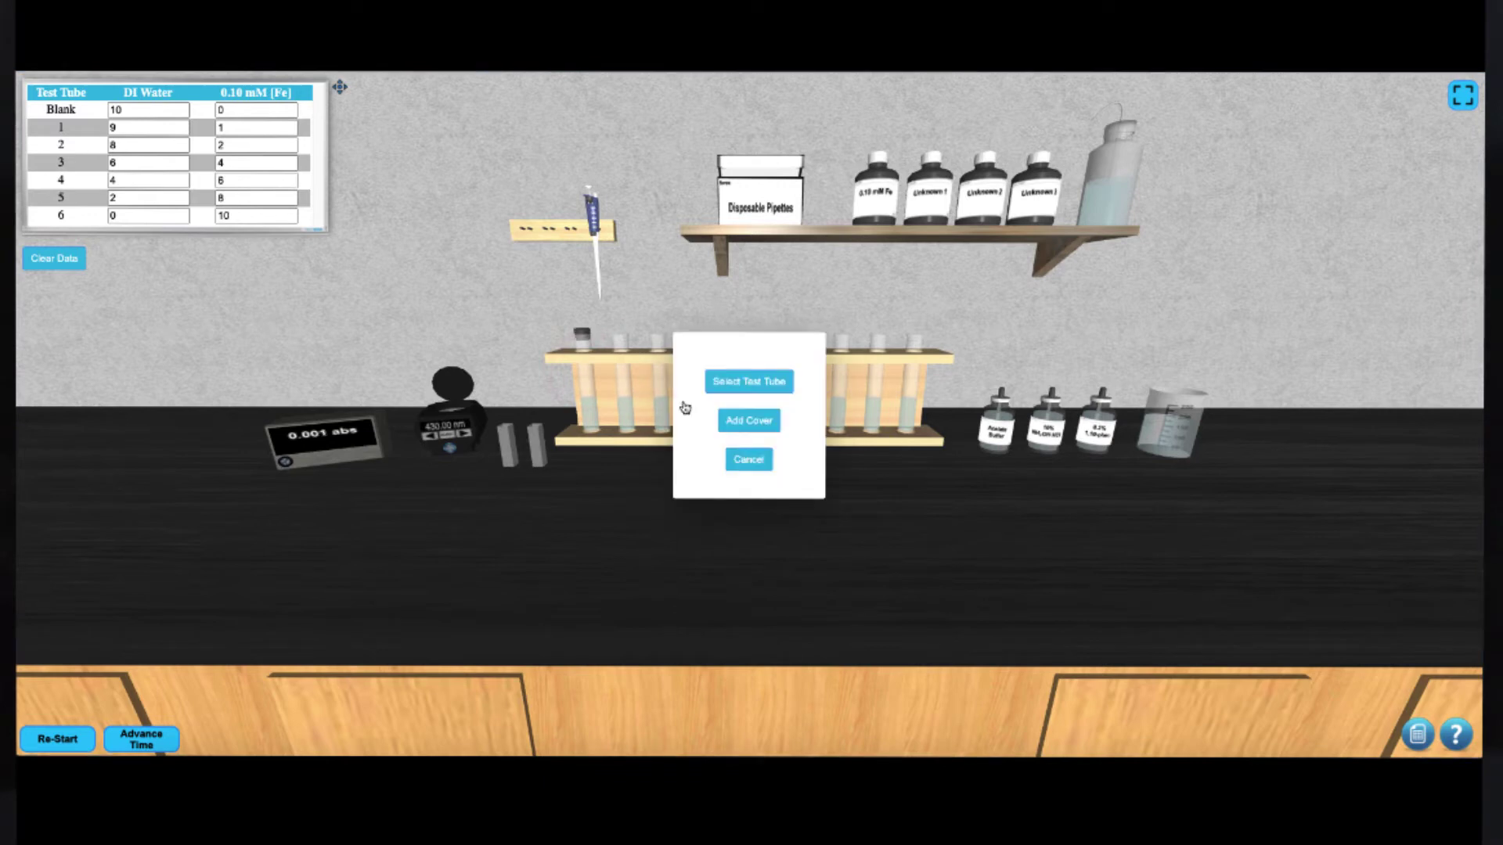
pyautogui.click(740, 420)
pyautogui.click(657, 375)
pyautogui.click(740, 421)
pyautogui.click(730, 376)
pyautogui.click(771, 422)
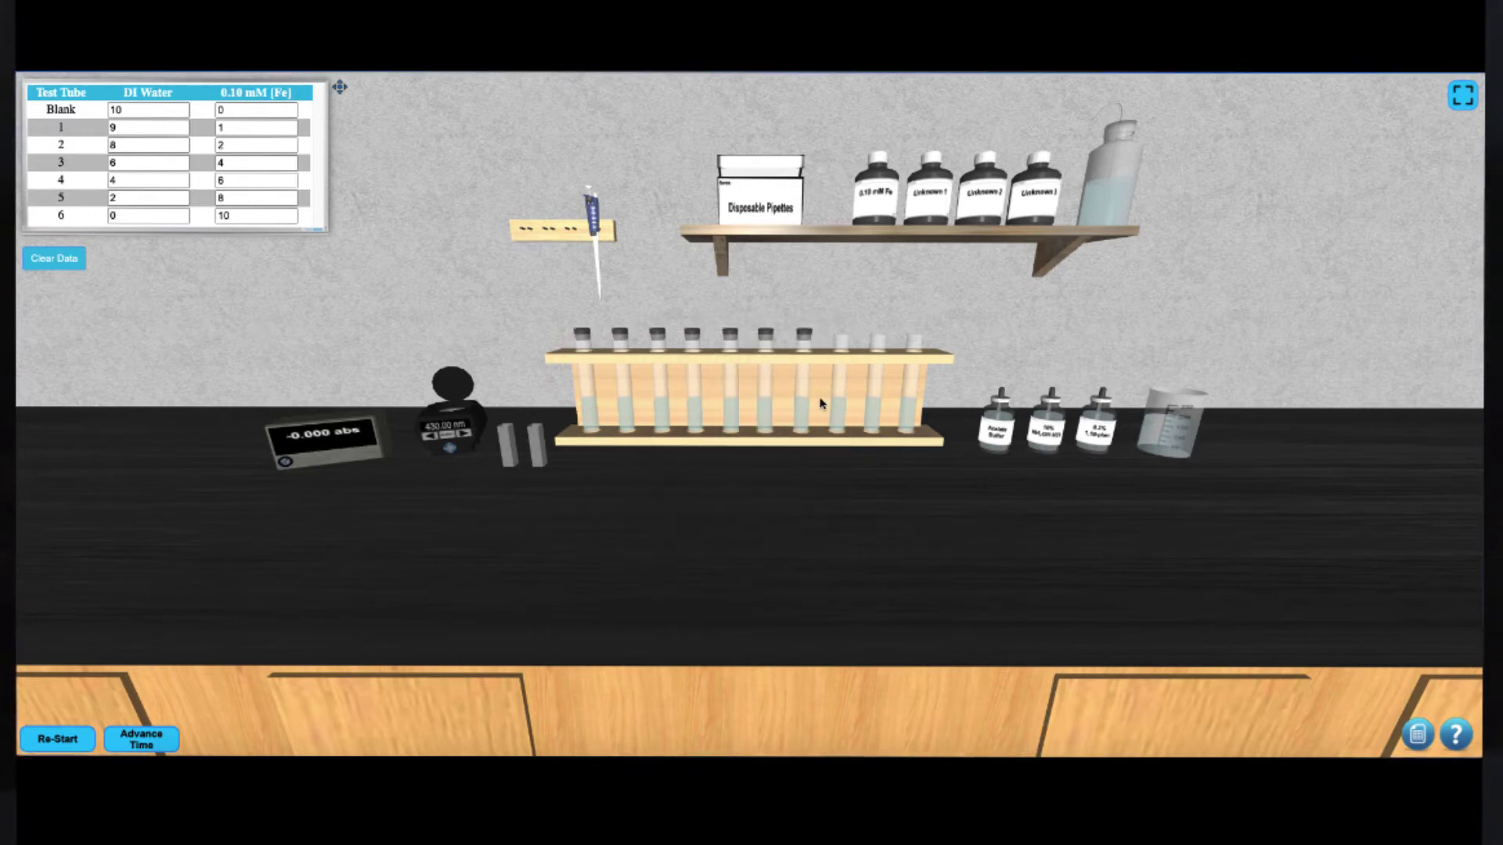
pyautogui.click(842, 375)
pyautogui.click(749, 420)
pyautogui.click(880, 409)
pyautogui.click(775, 421)
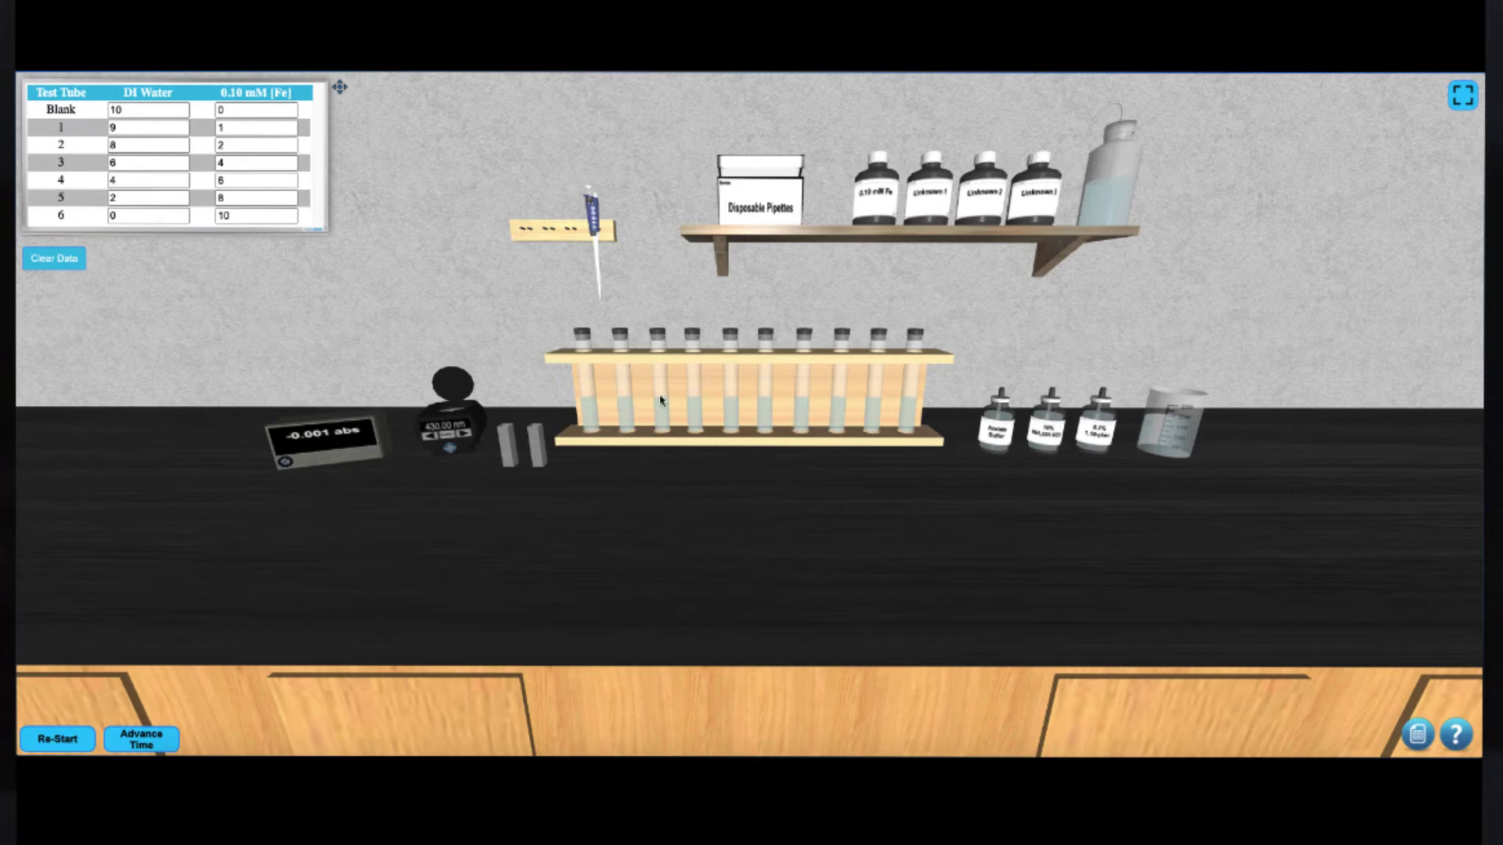
# - Shake each capped test tube, confirming Yes for every tube
pyautogui.click(584, 388)
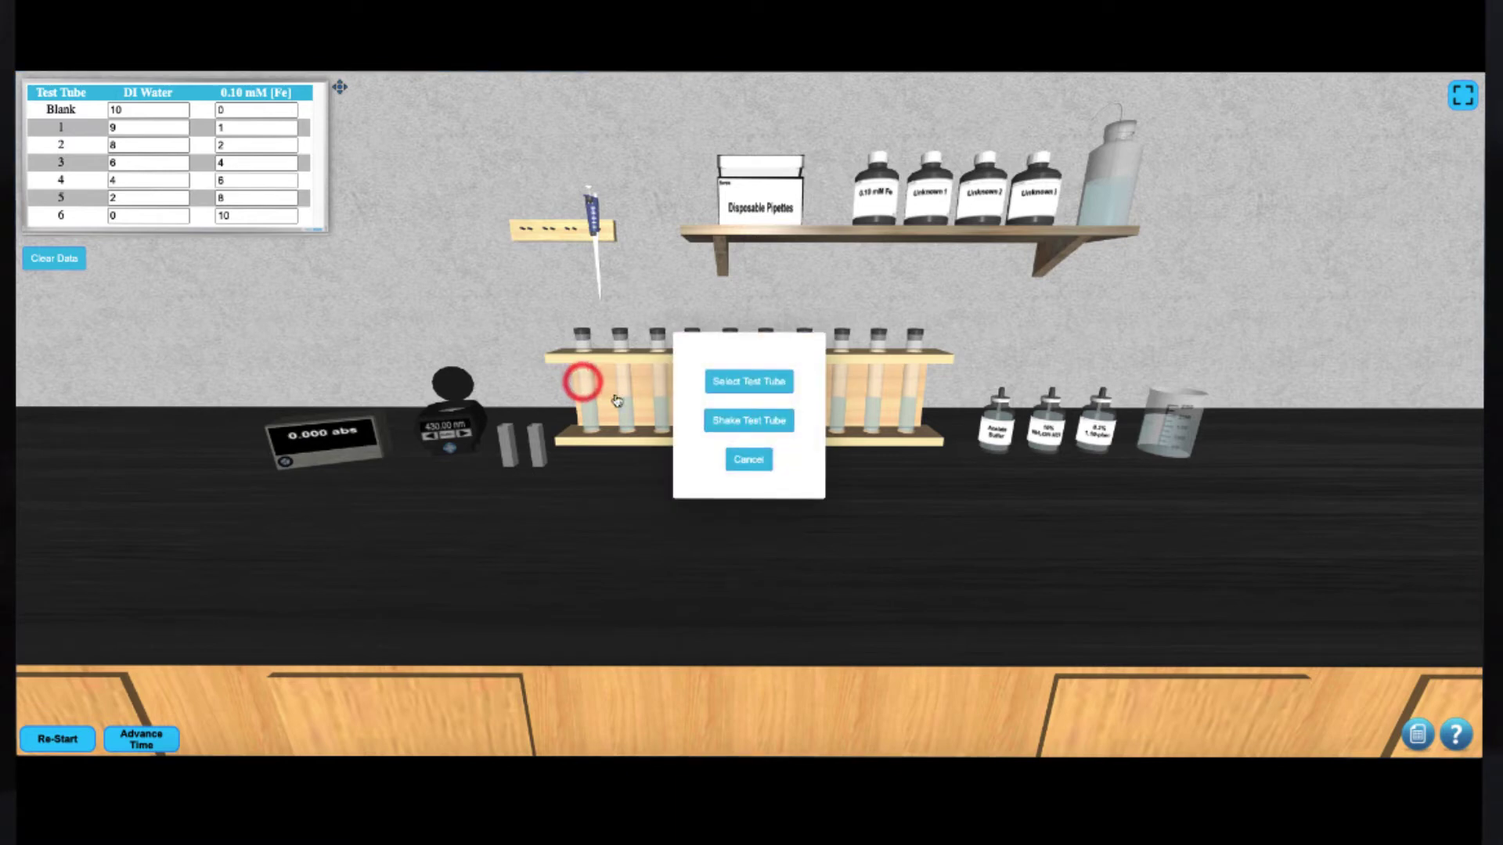
pyautogui.click(749, 421)
pyautogui.click(644, 433)
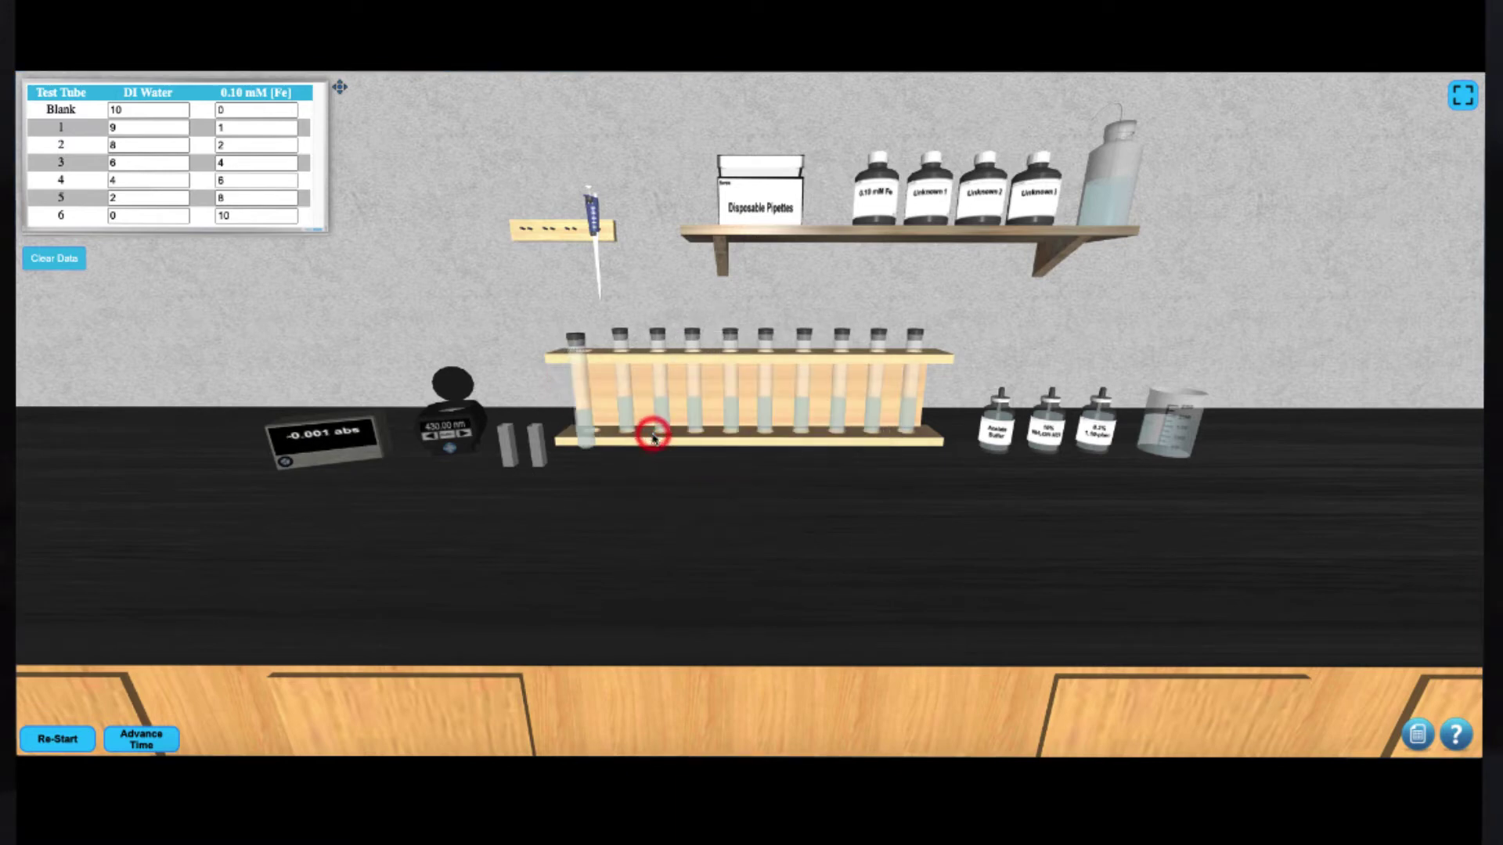
pyautogui.click(630, 415)
pyautogui.click(750, 420)
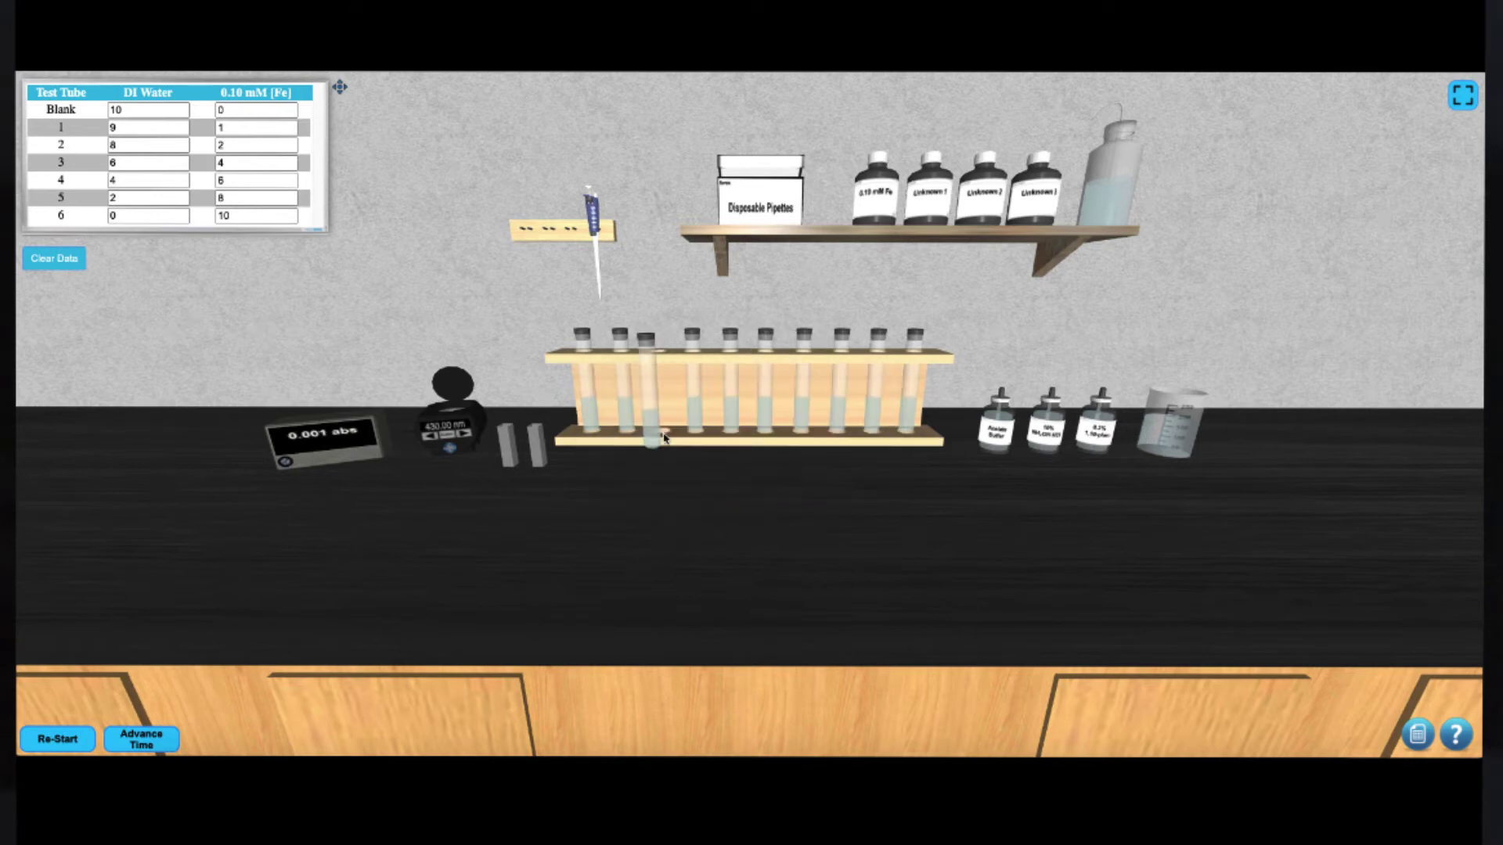
pyautogui.click(643, 434)
pyautogui.click(630, 415)
pyautogui.click(749, 421)
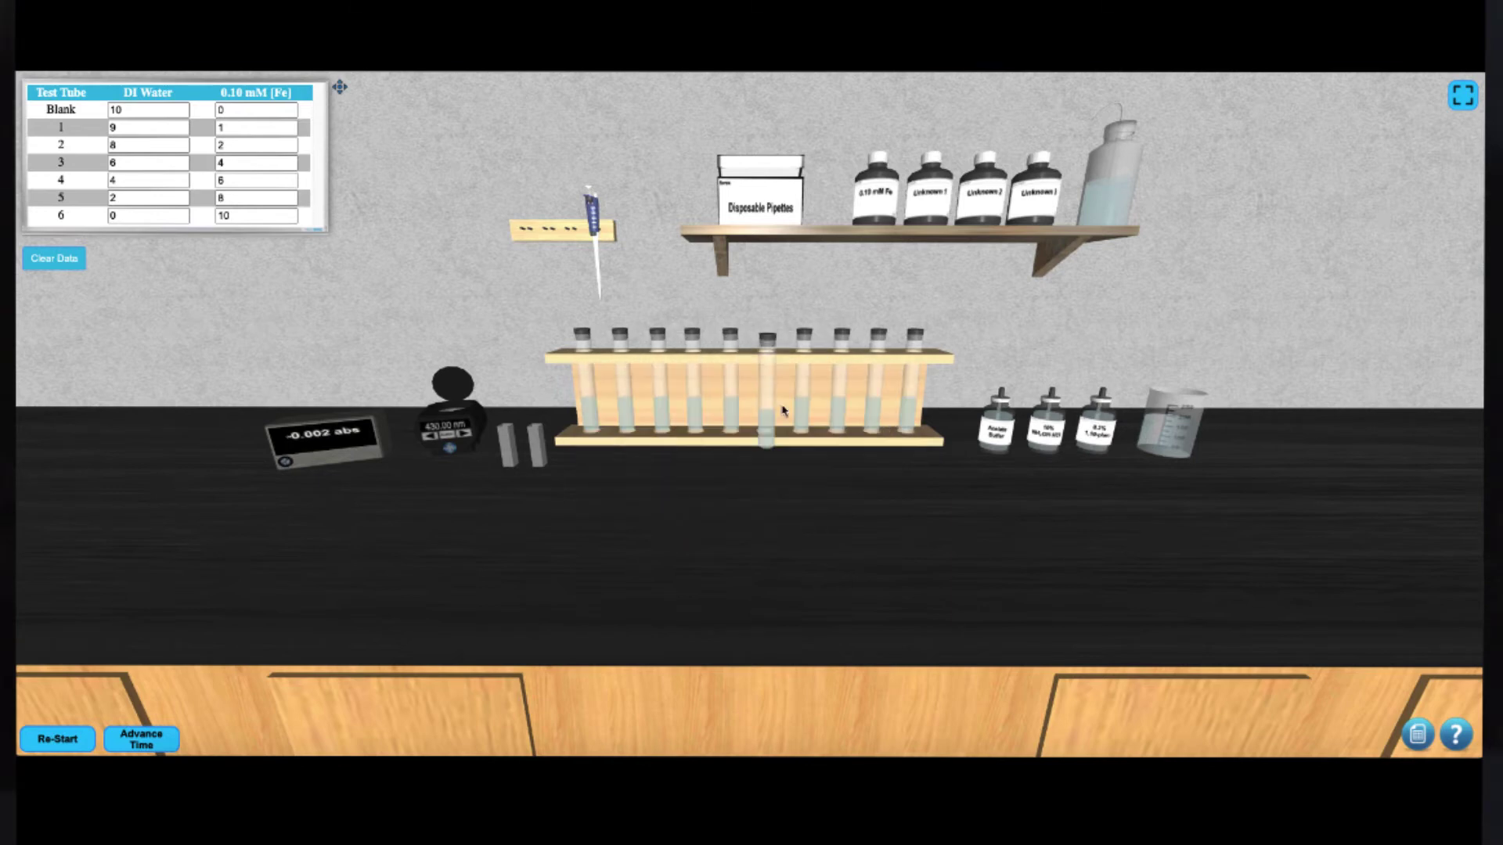
pyautogui.click(654, 437)
pyautogui.click(720, 423)
pyautogui.click(749, 421)
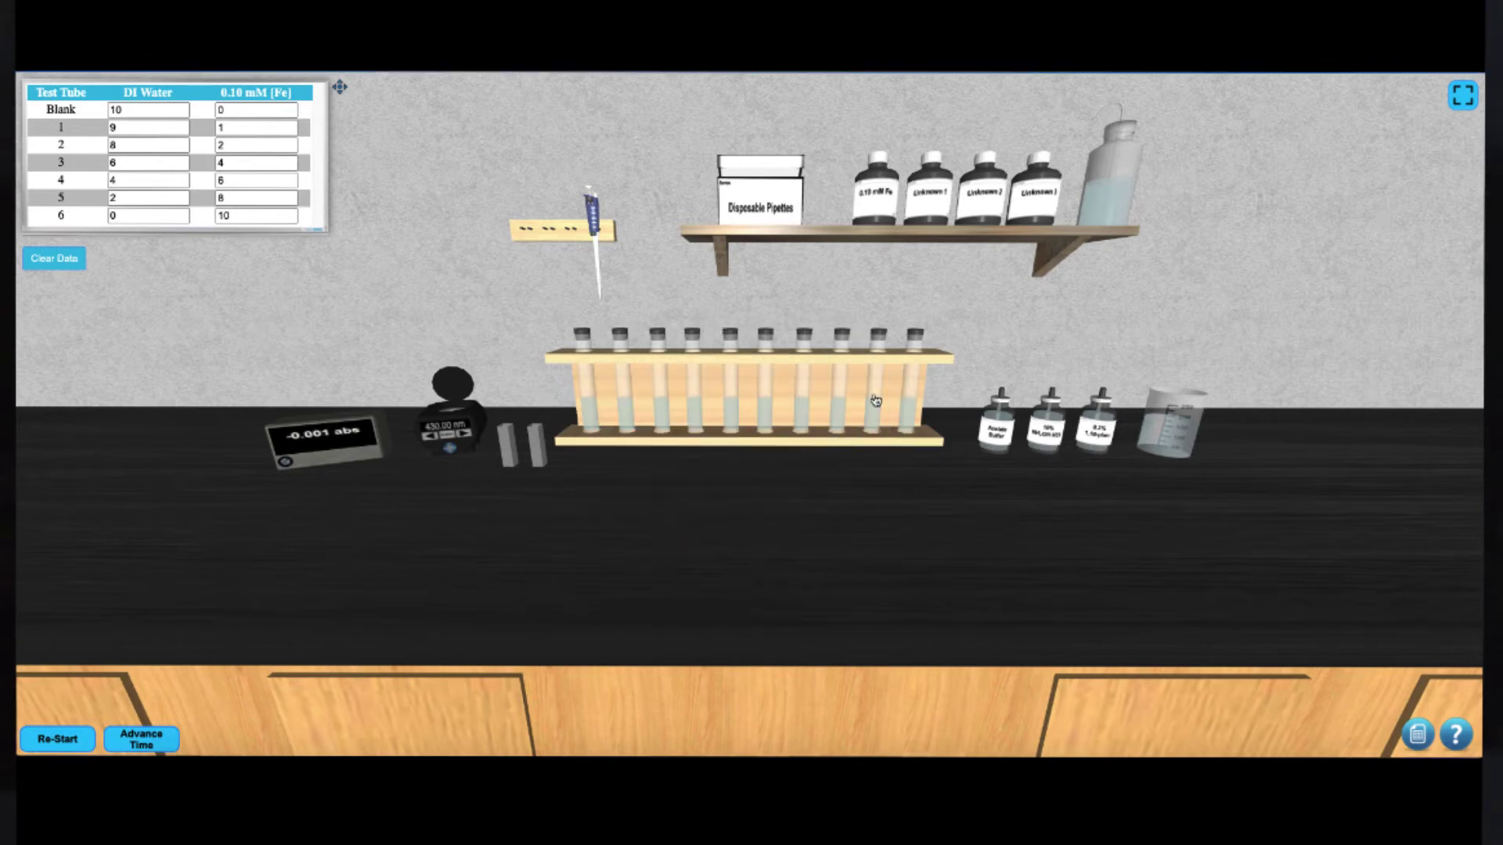
pyautogui.click(666, 435)
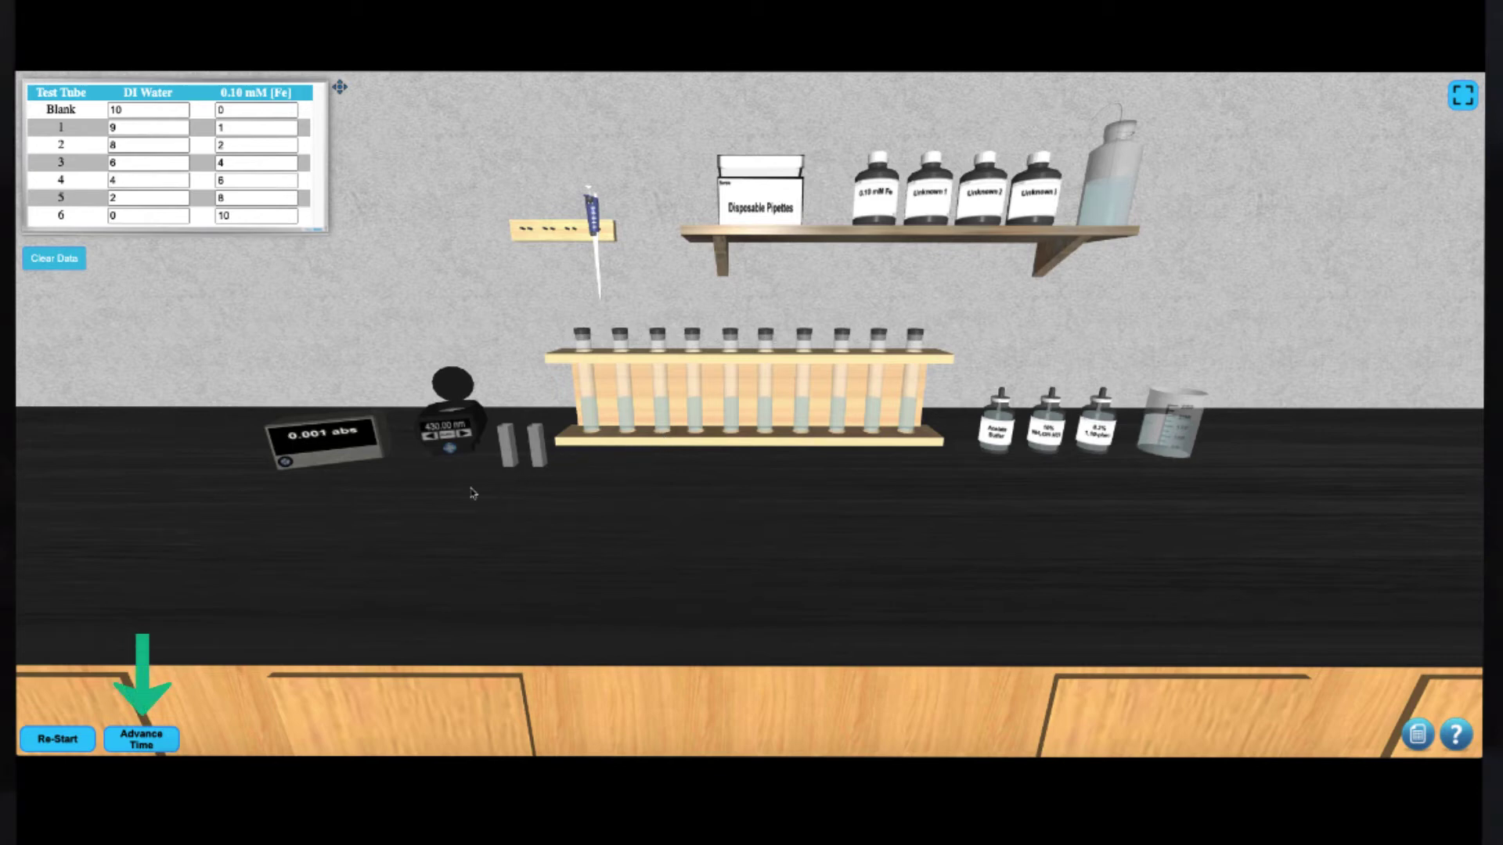
# - Advance the lab clock by 15 minutes and dismiss the notice
pyautogui.click(141, 739)
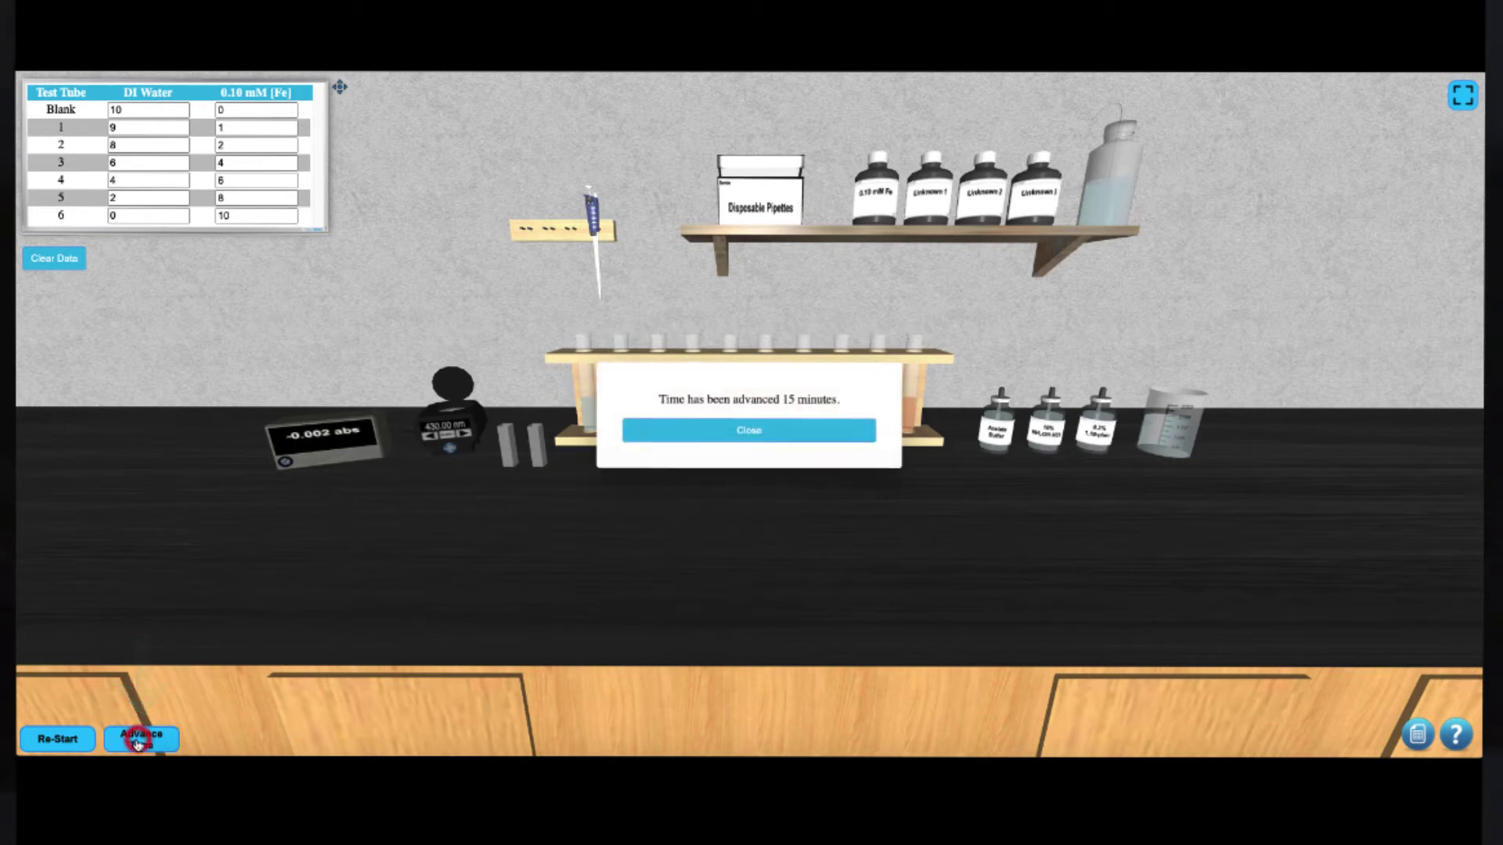
pyautogui.click(772, 437)
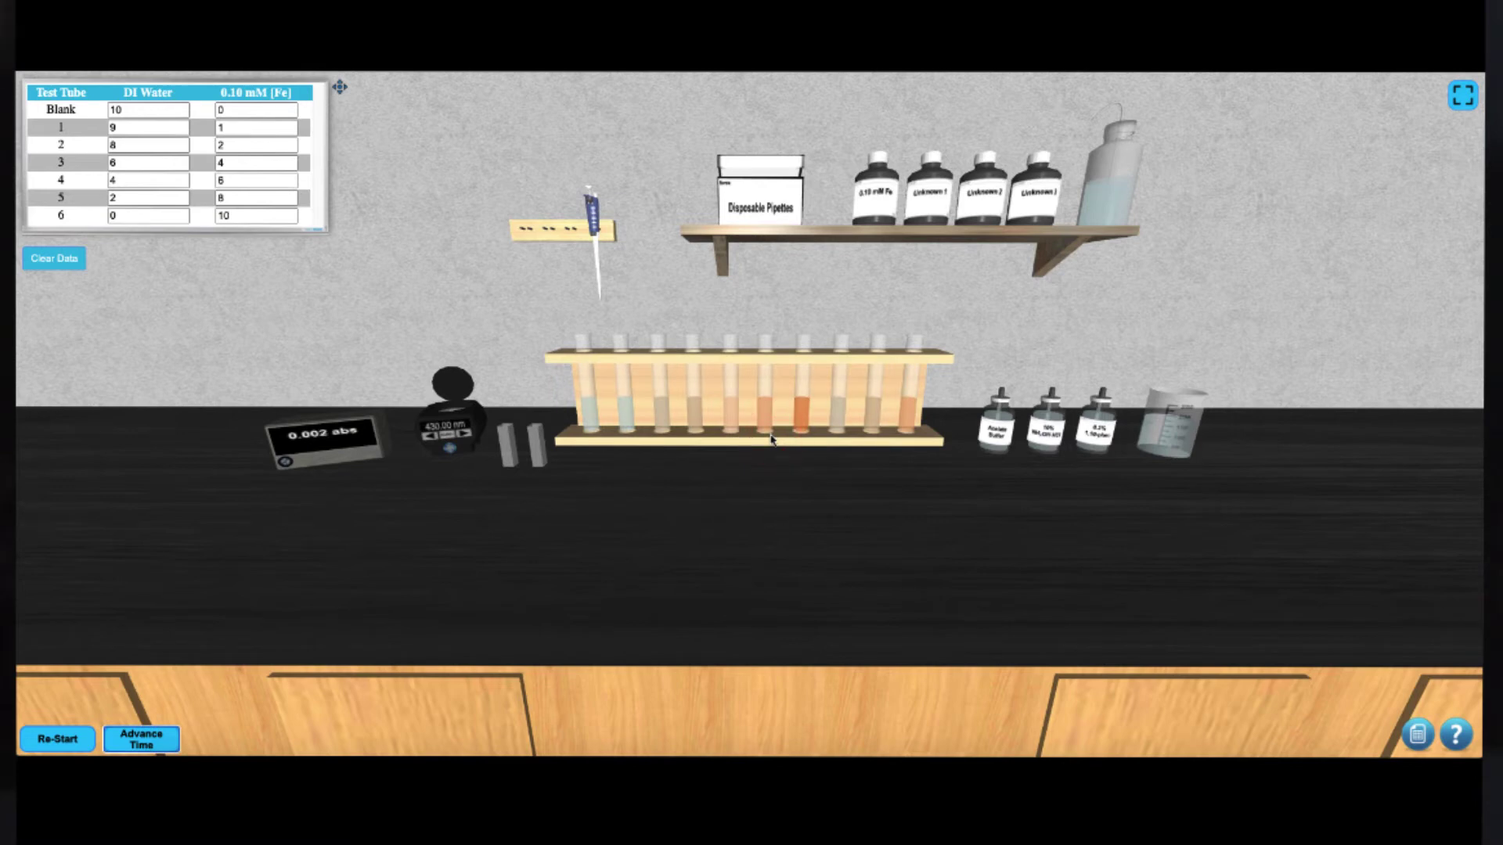
# - Fill the left cuvette with deionized water, load it, close the lid and calibrate the colorimeter
pyautogui.click(508, 443)
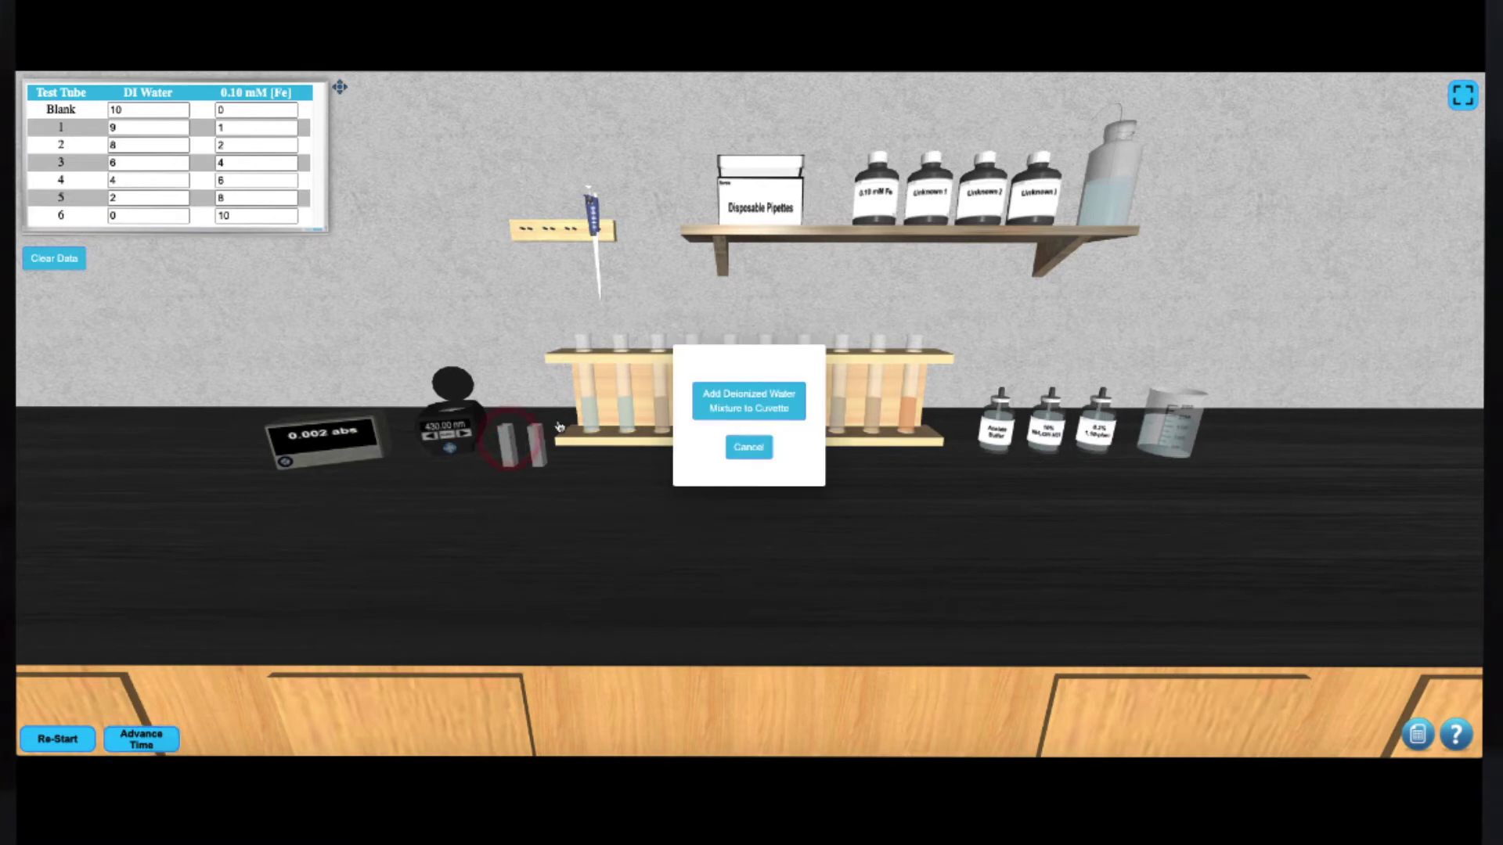
pyautogui.click(742, 409)
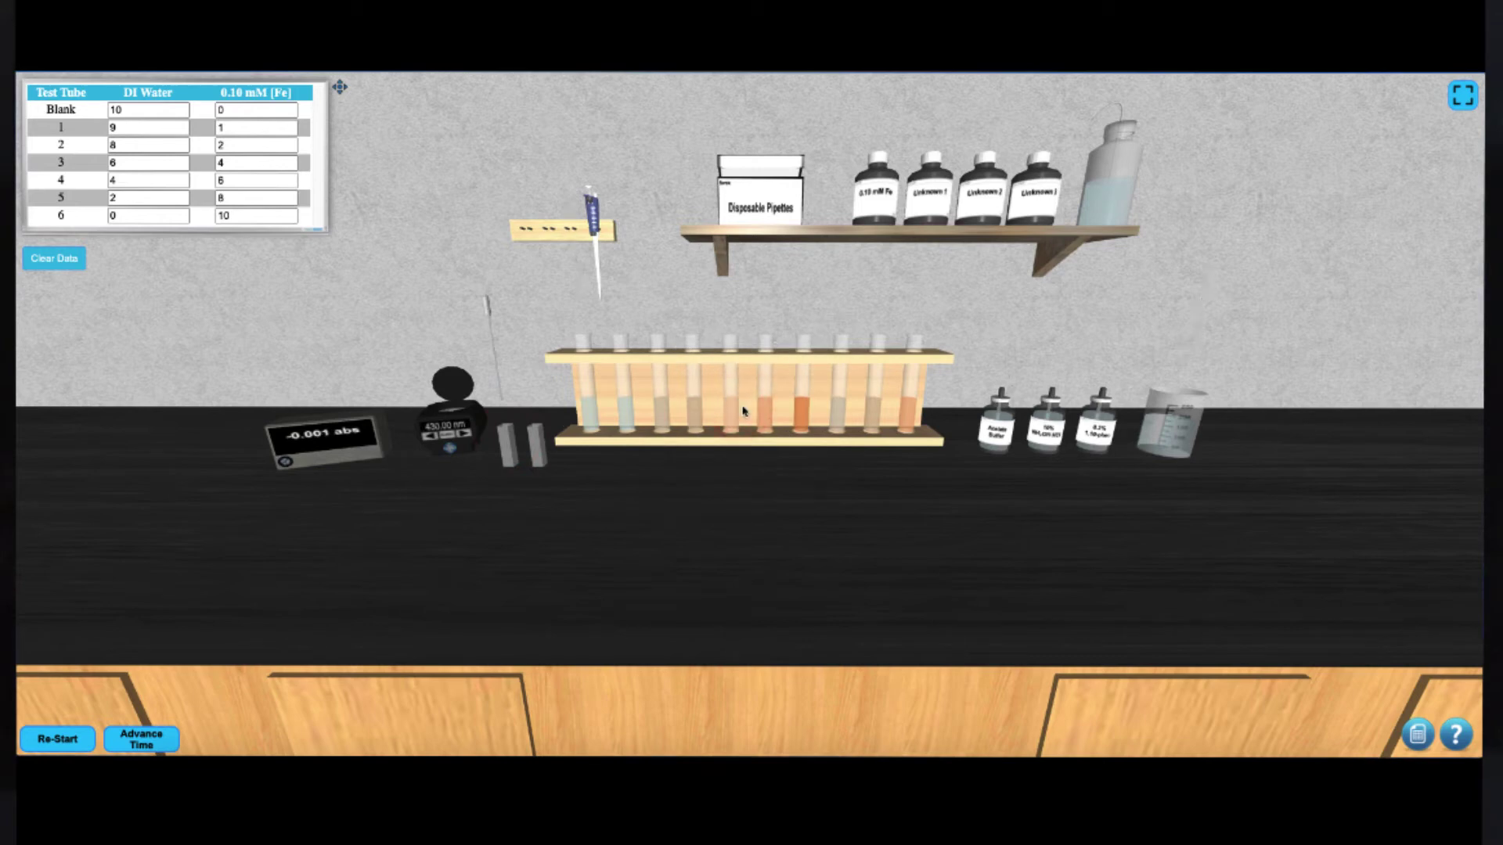
pyautogui.click(509, 455)
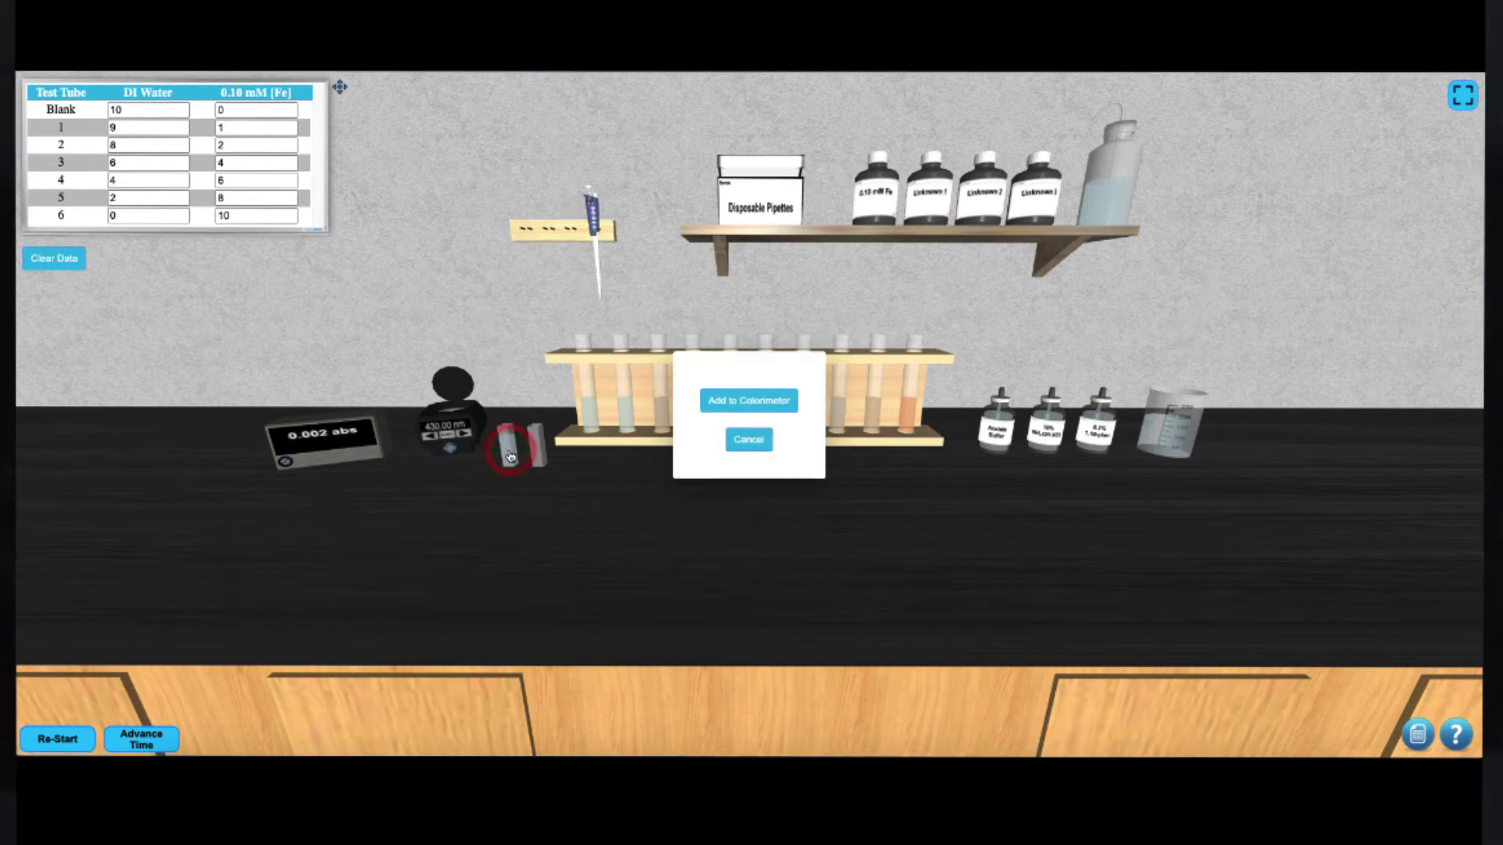
pyautogui.click(741, 404)
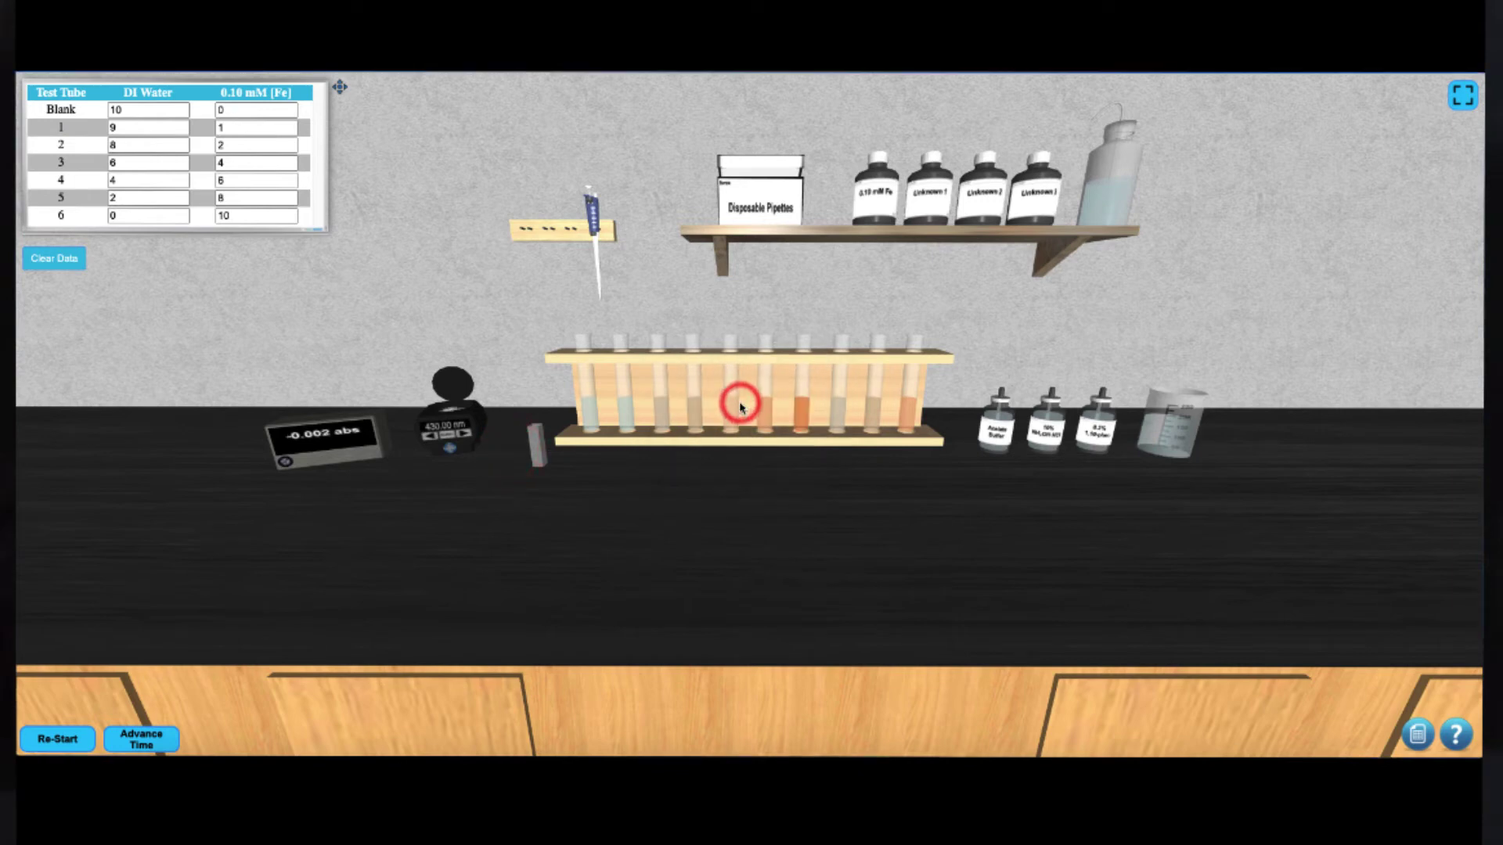
pyautogui.click(460, 389)
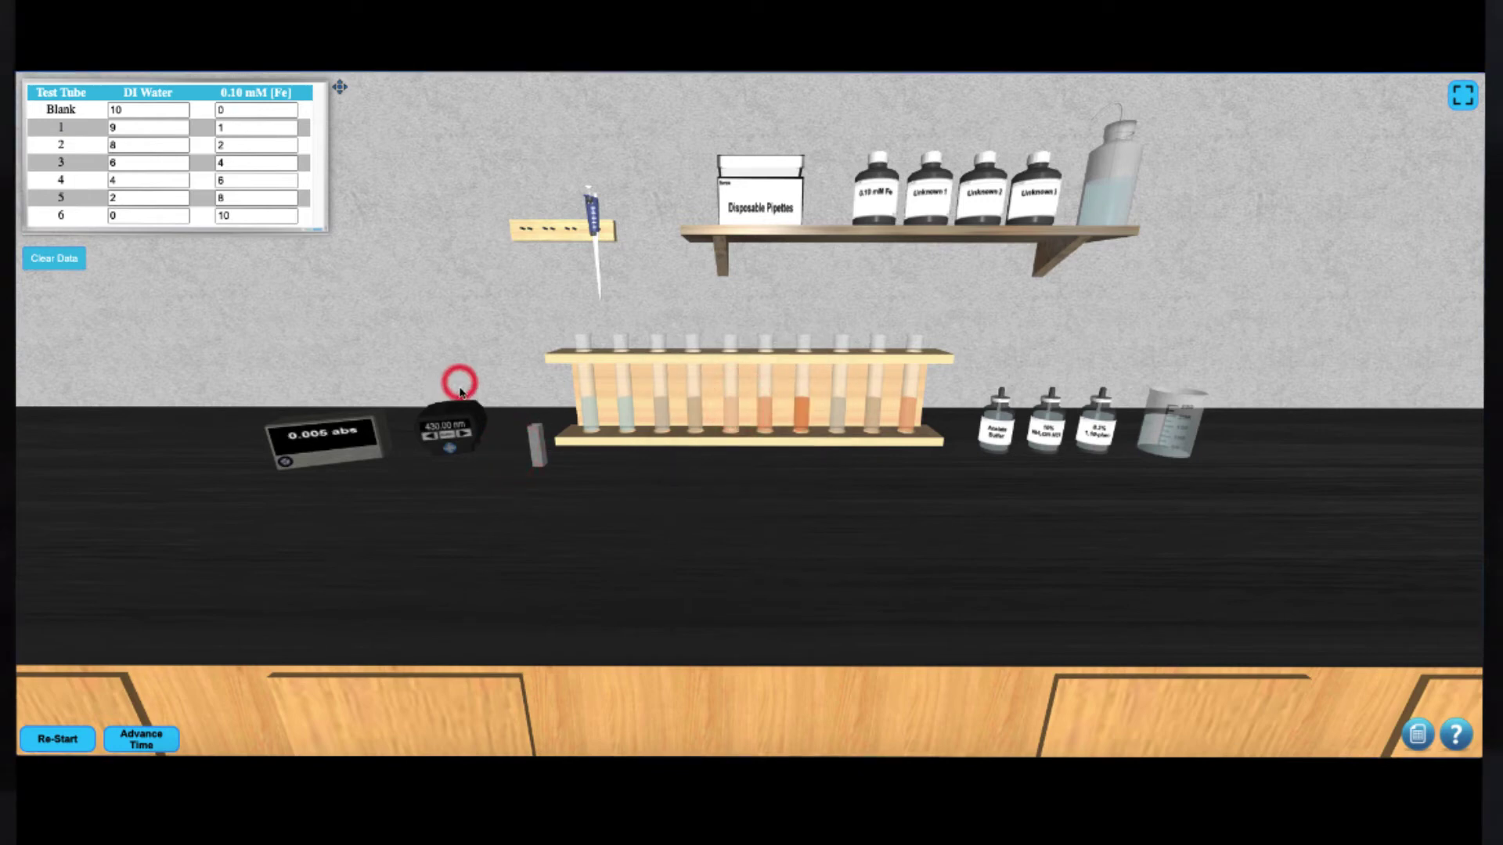
pyautogui.click(448, 443)
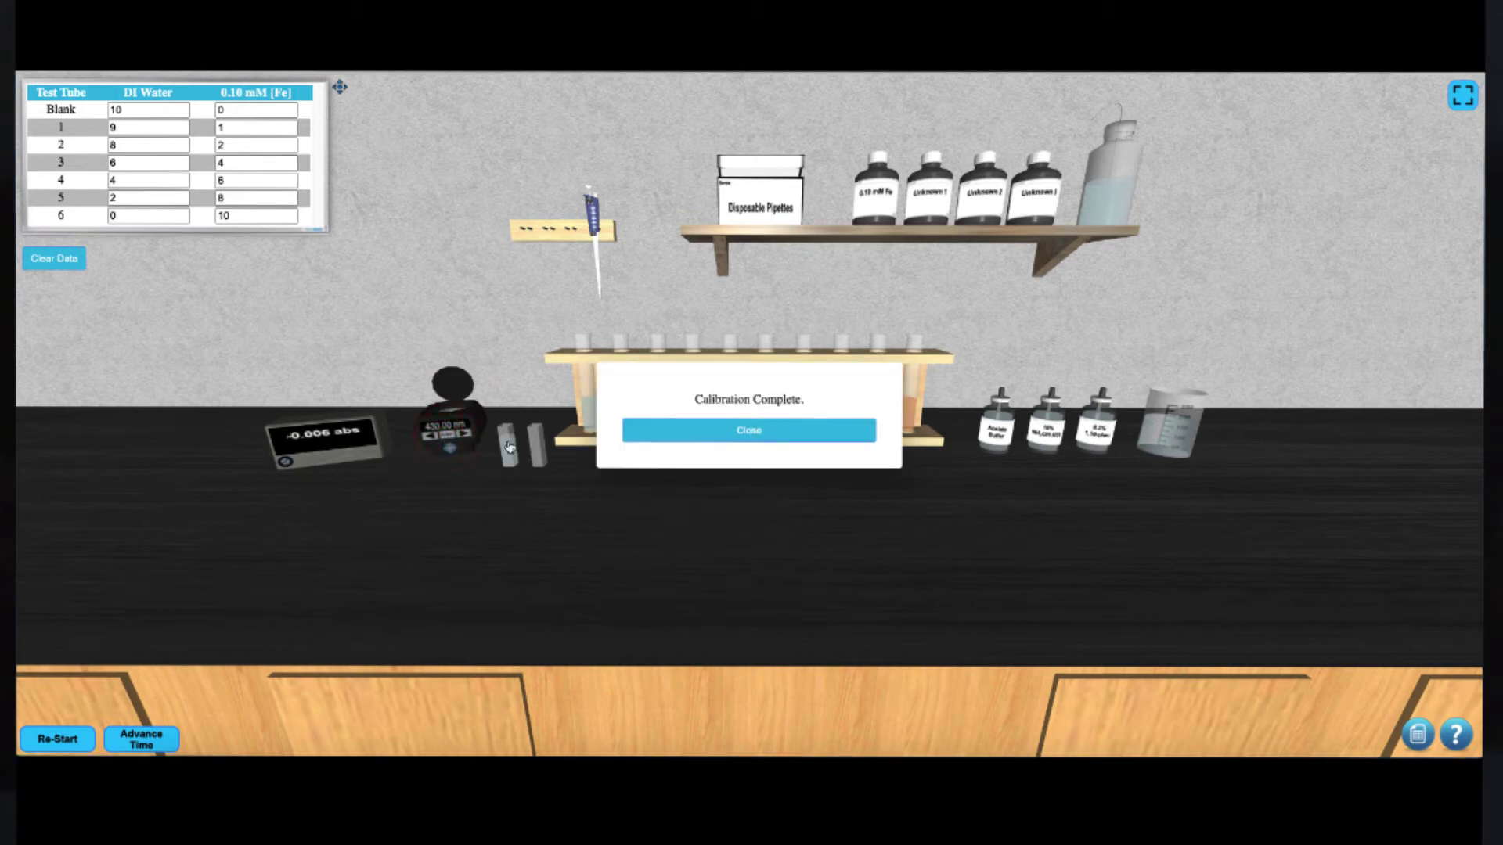
pyautogui.click(704, 432)
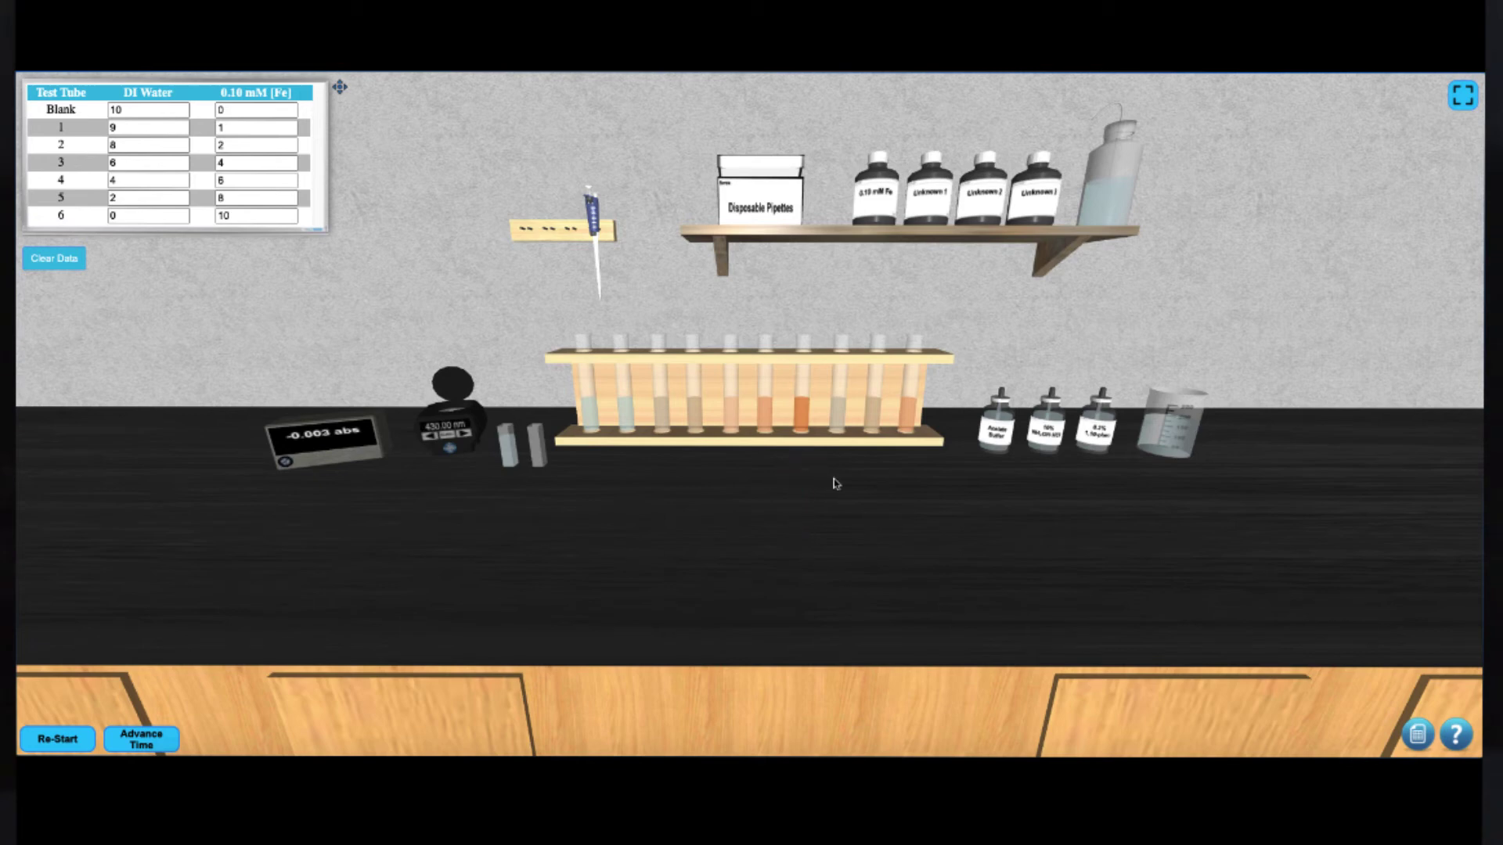
# - Draw mixture from the darkest orange test tube with a disposable pipette
pyautogui.click(757, 209)
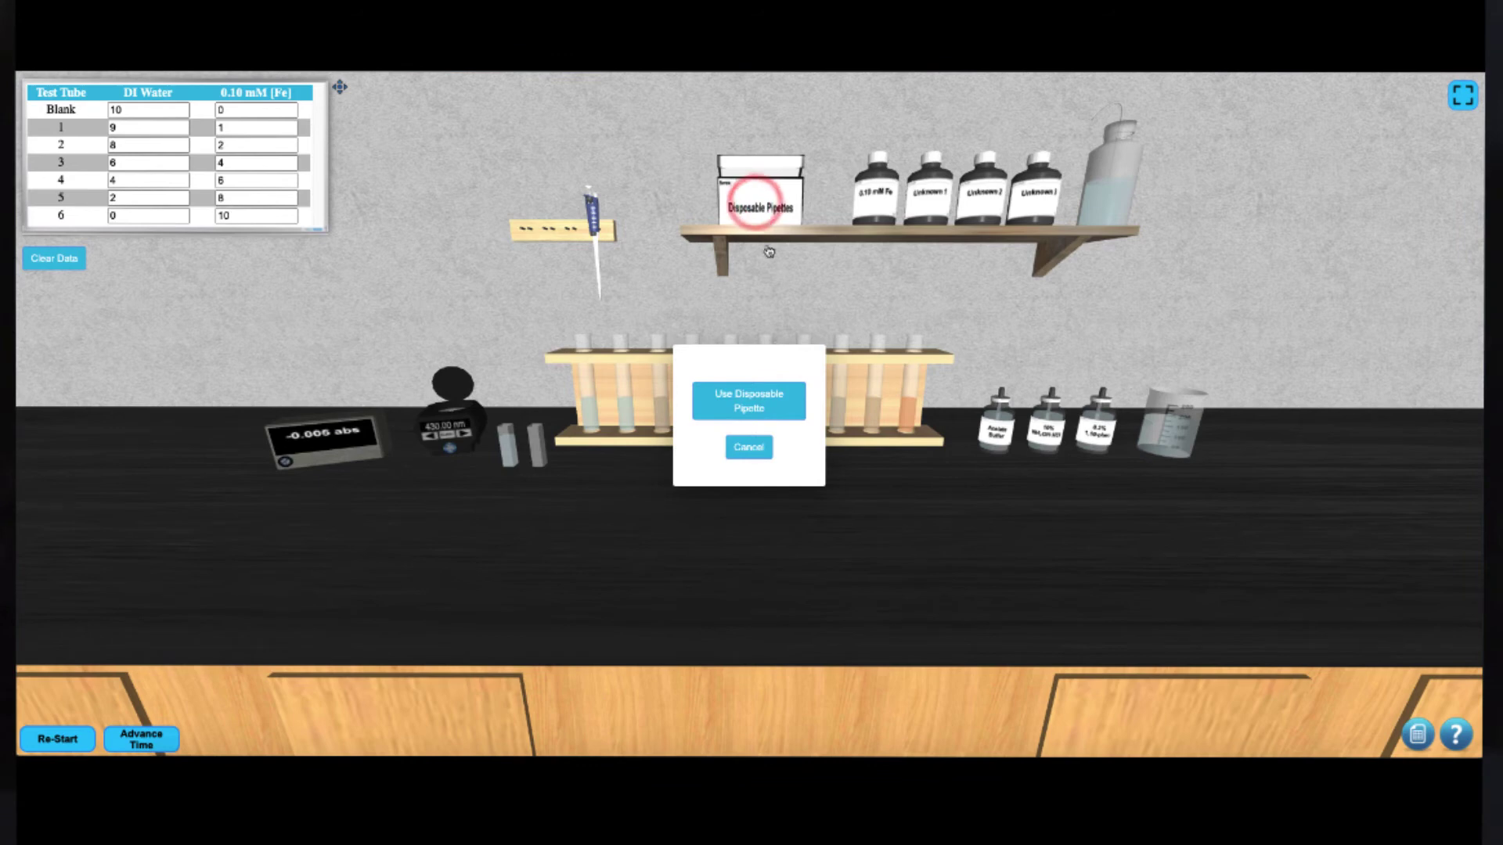
pyautogui.click(776, 405)
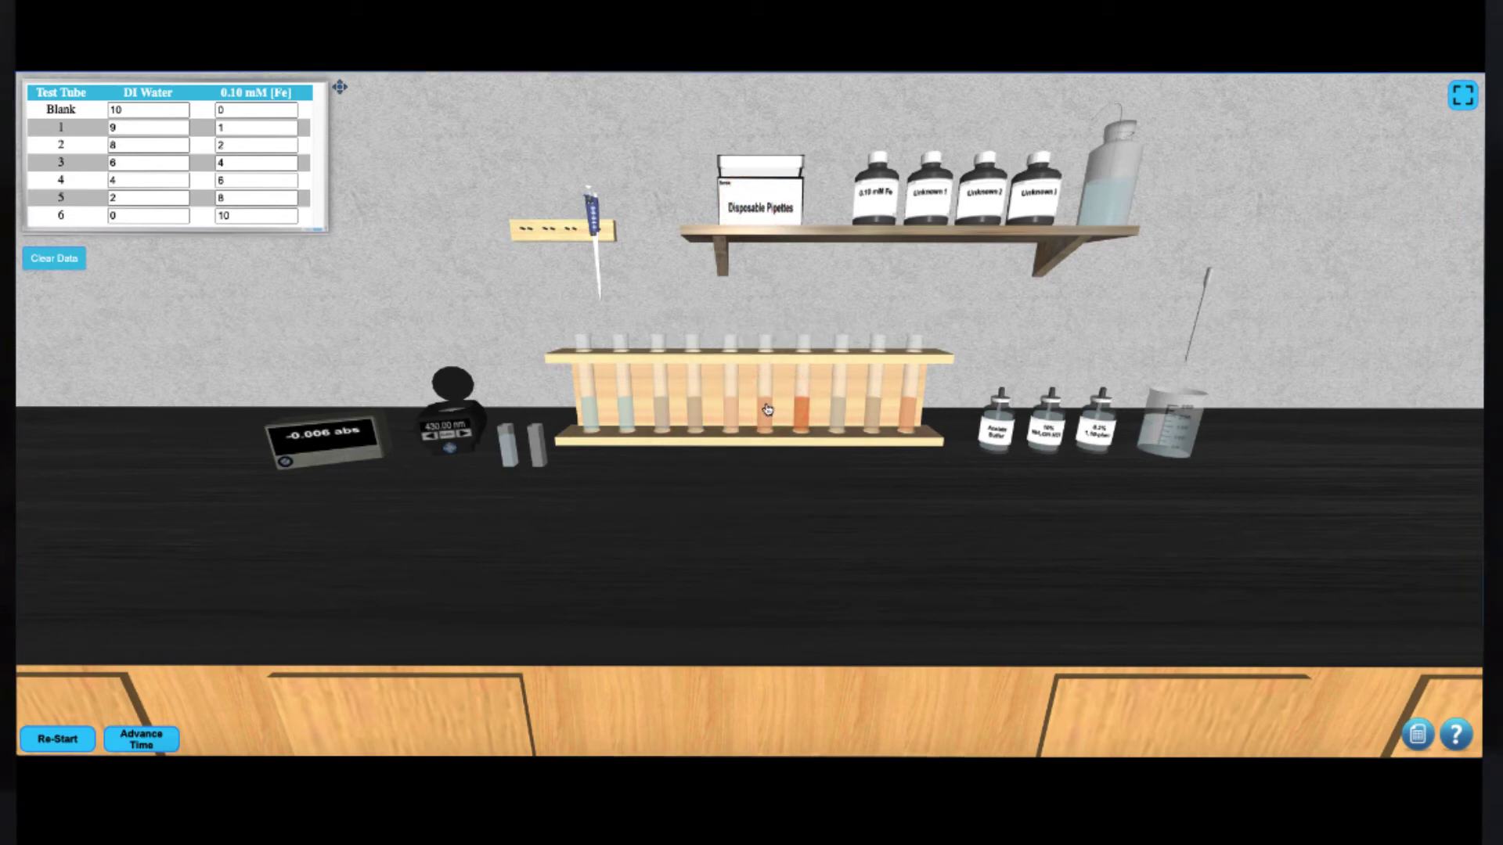
pyautogui.click(806, 408)
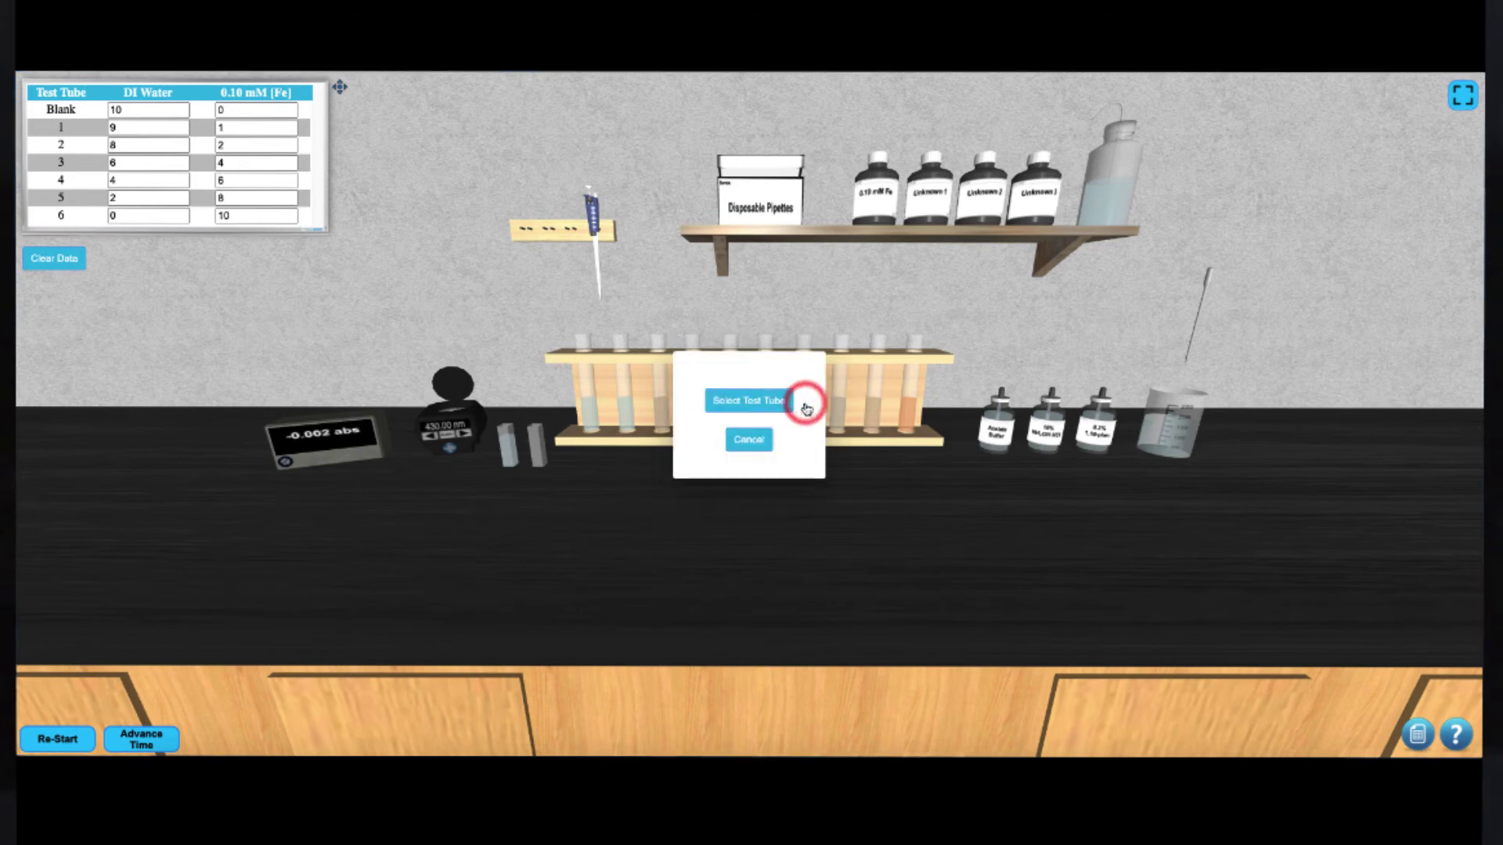
pyautogui.click(780, 403)
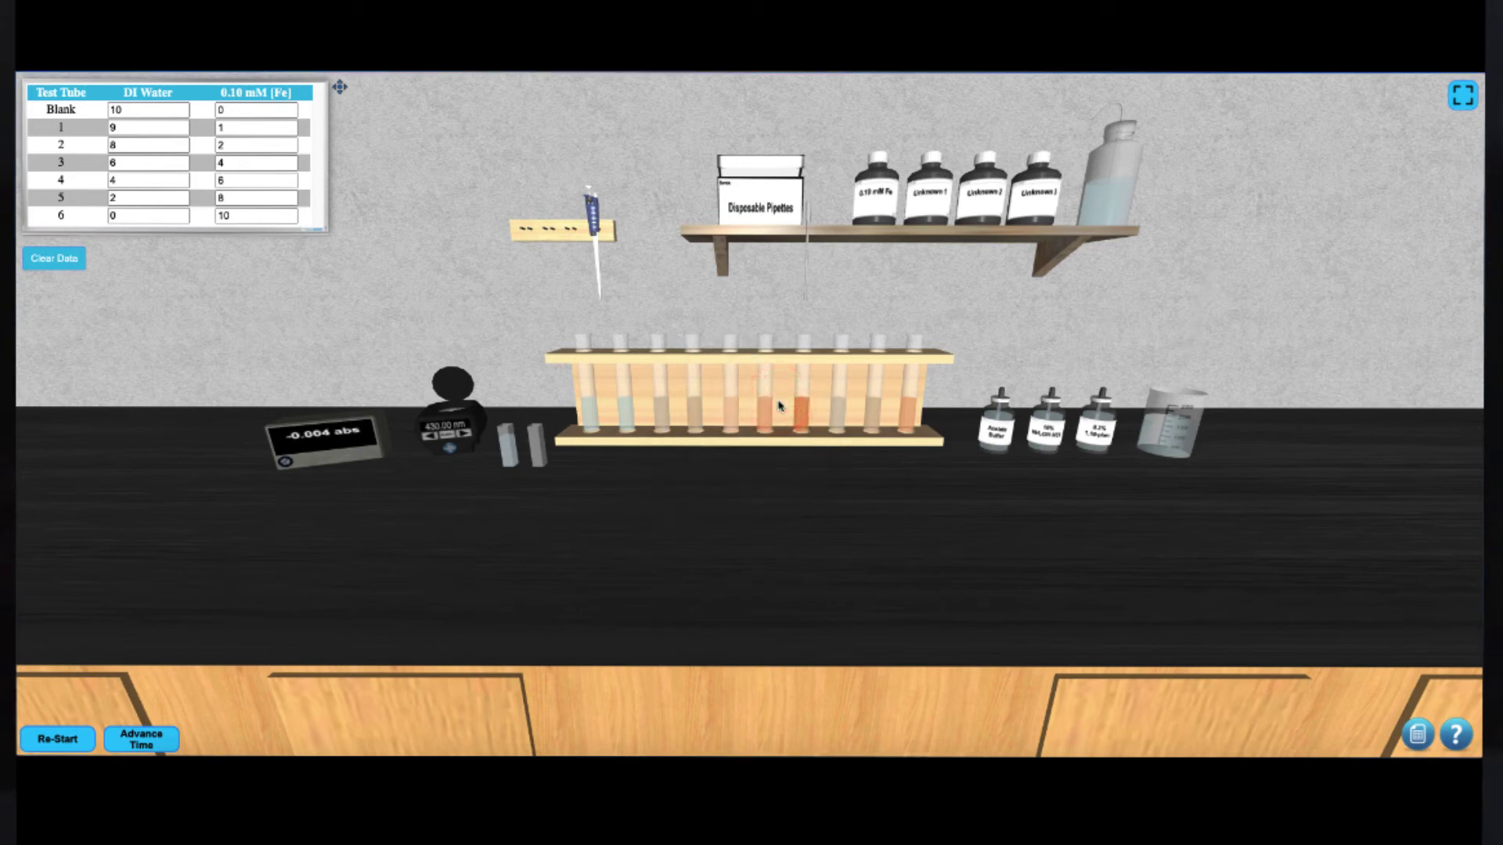
pyautogui.click(811, 226)
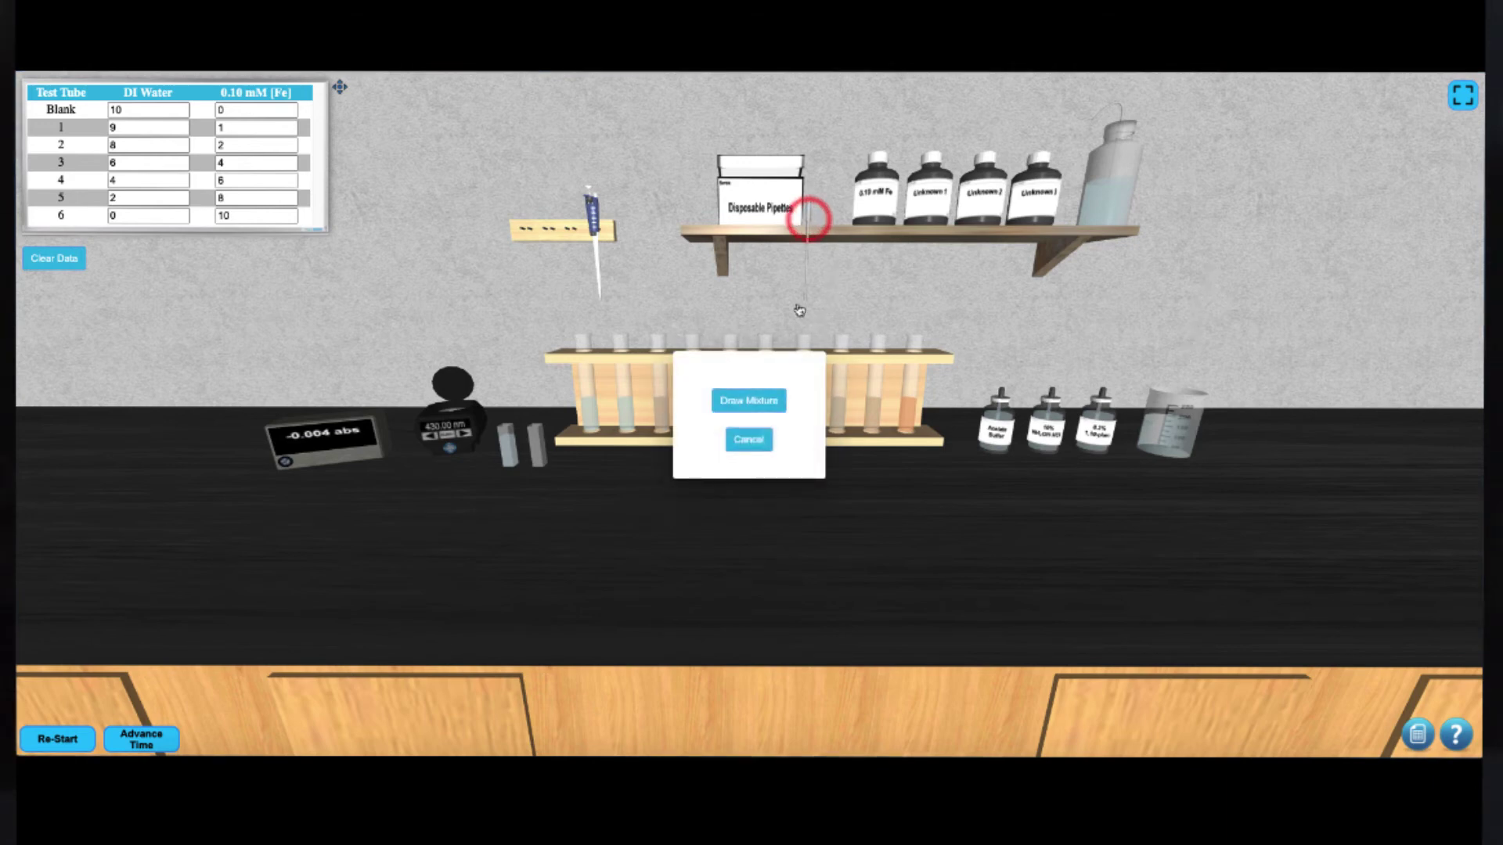
pyautogui.click(771, 400)
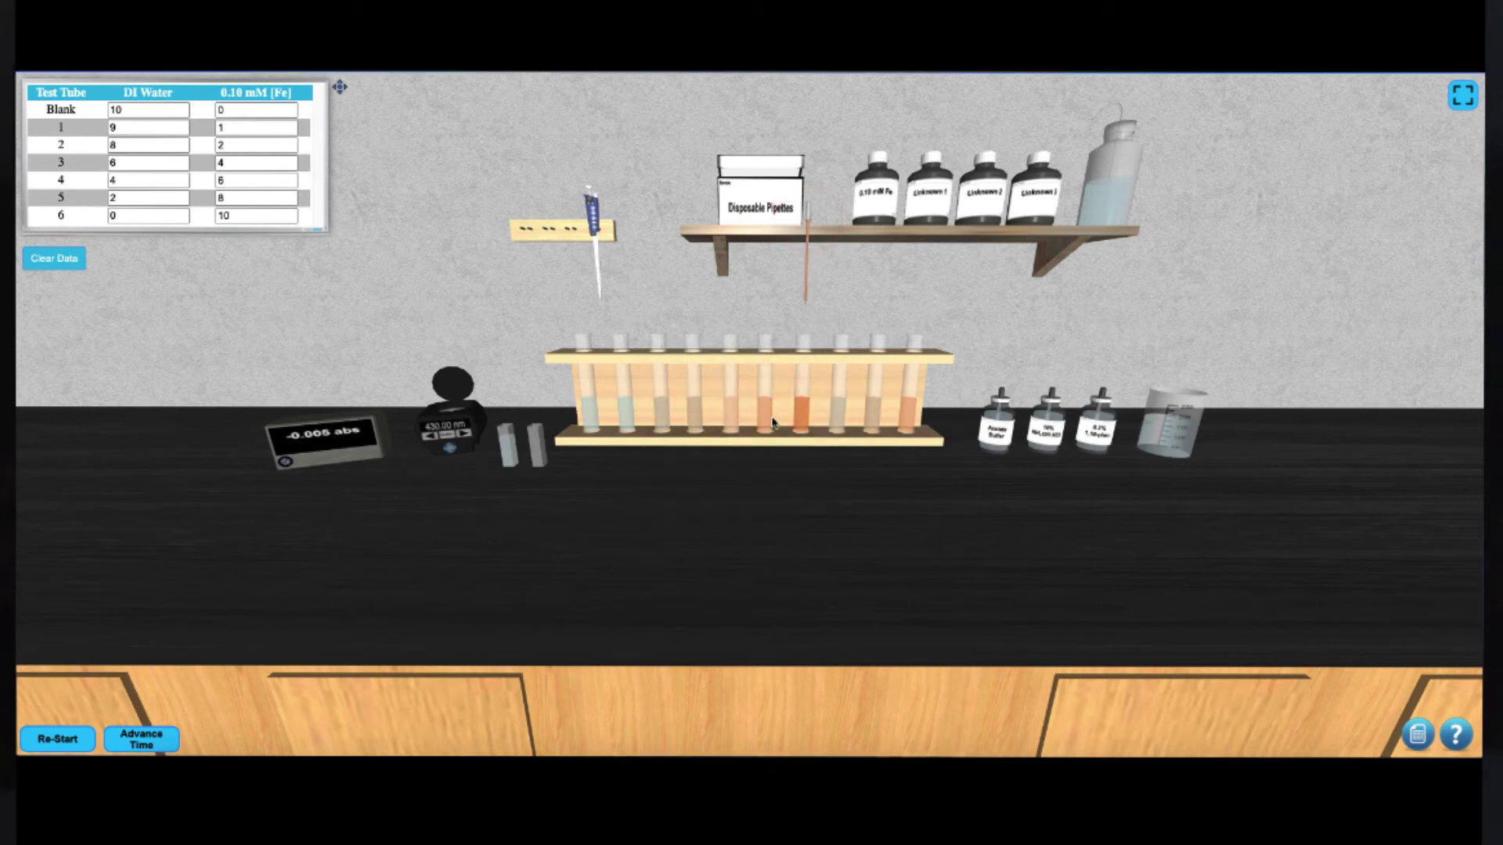
# - Add the orange mixture to the right cuvette
pyautogui.click(537, 452)
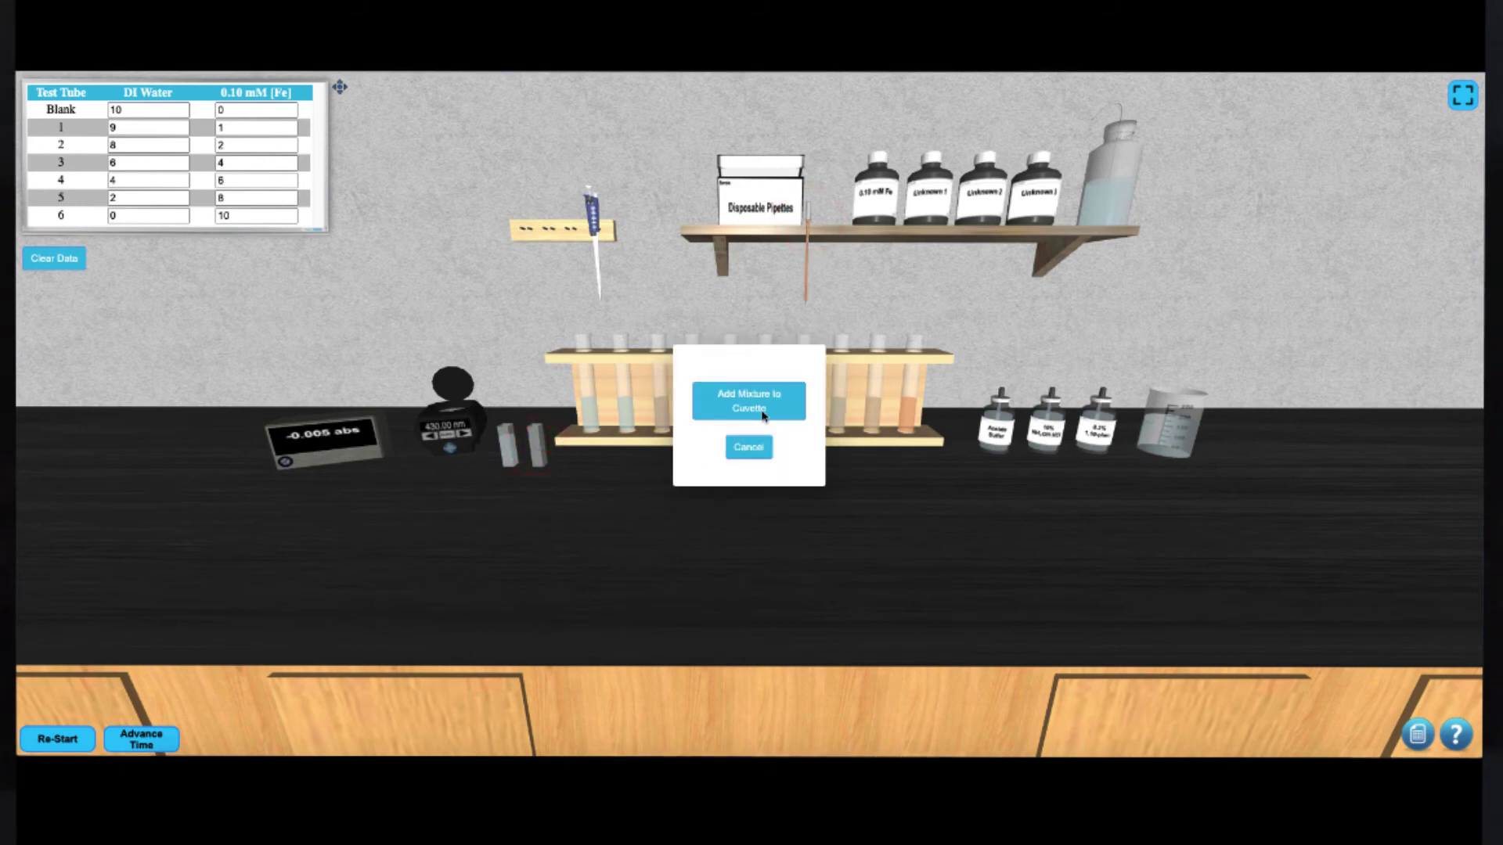
pyautogui.click(748, 446)
pyautogui.click(760, 413)
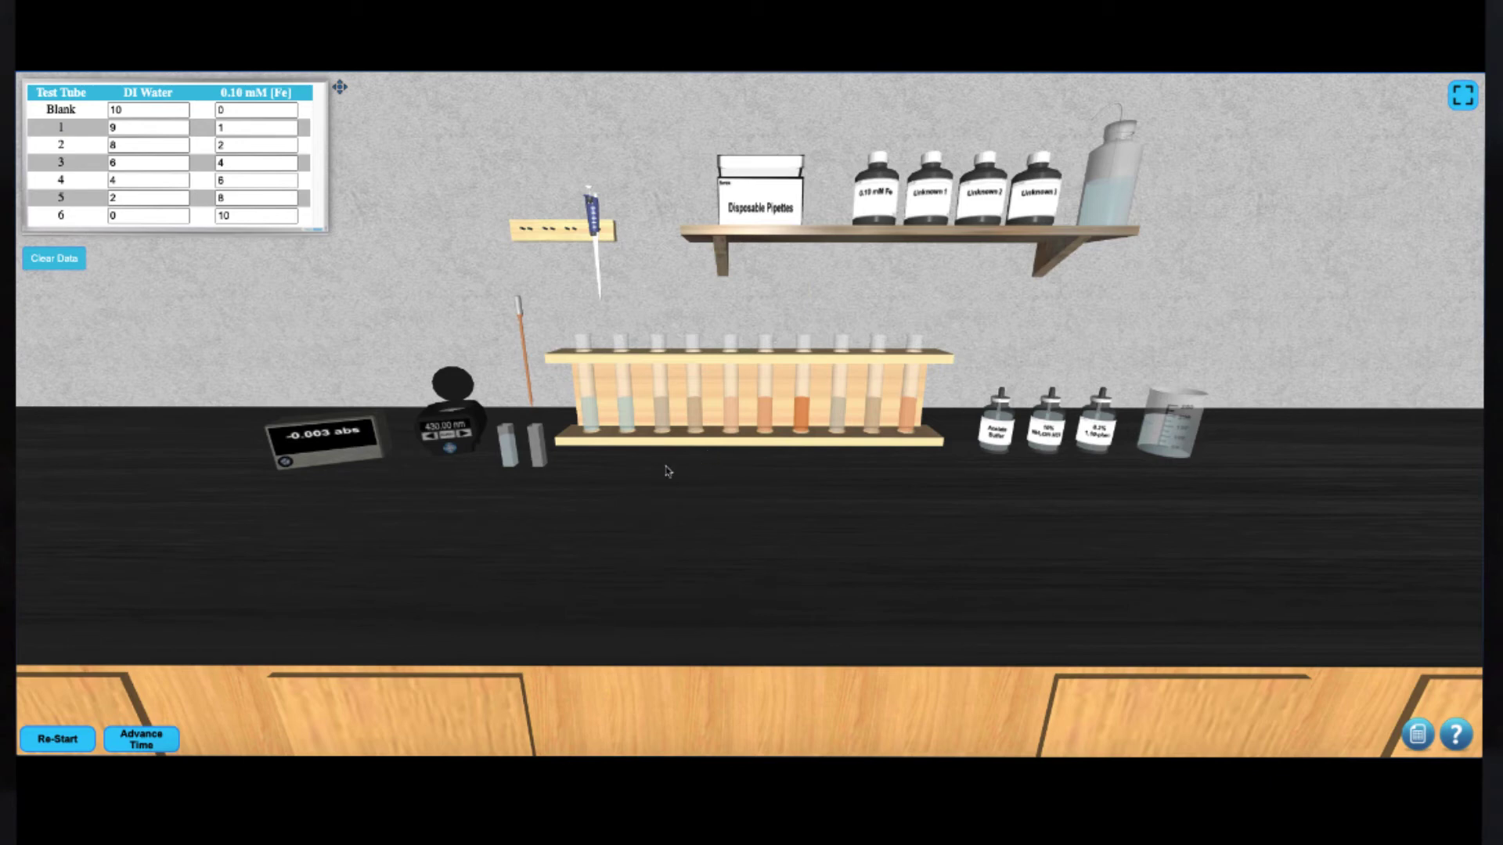
pyautogui.click(537, 451)
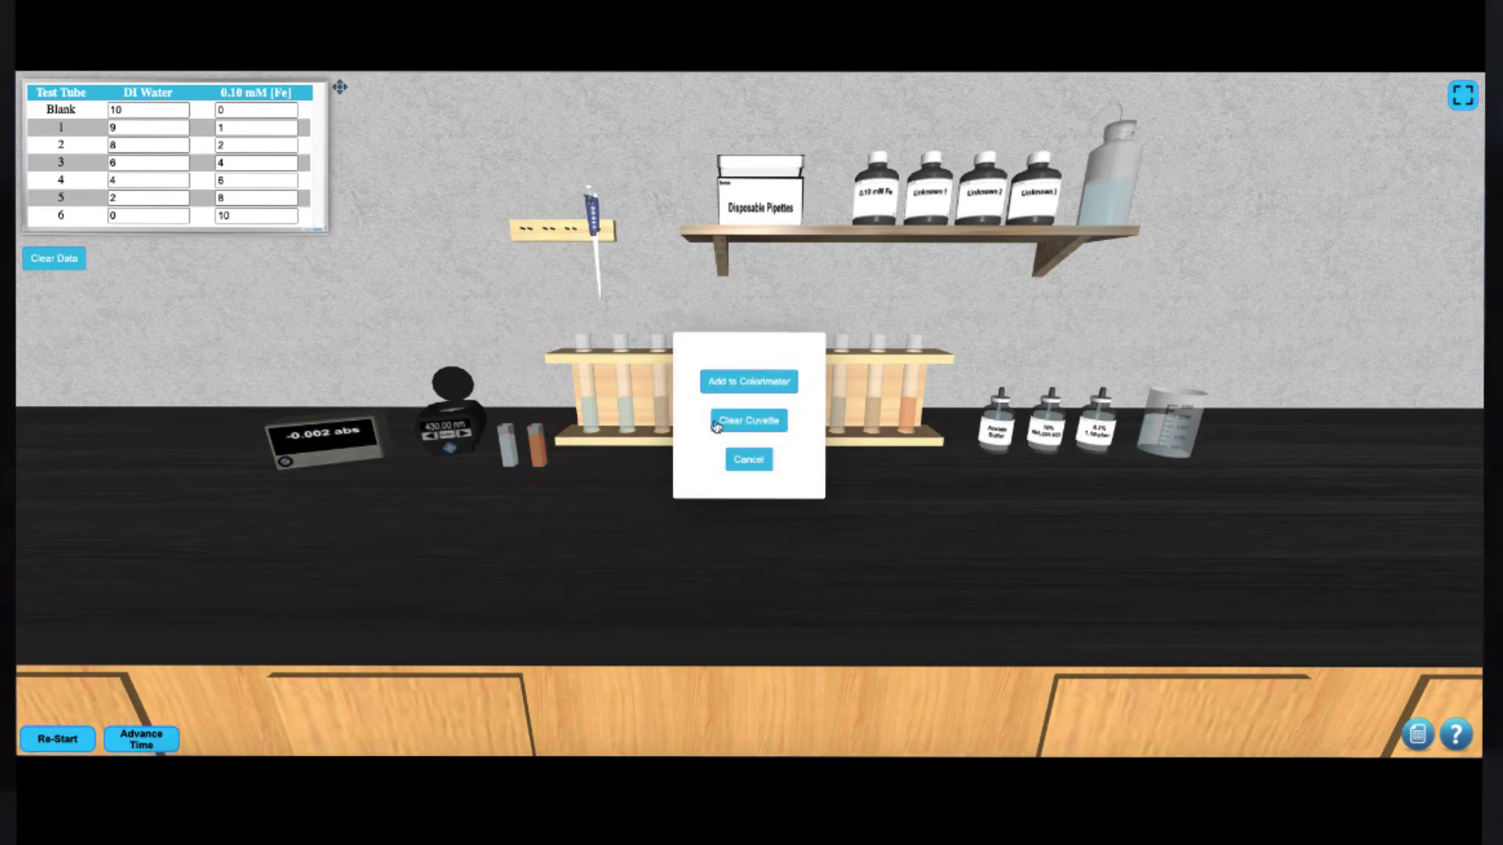
# - Load the orange cuvette into the colorimeter and start the absorbance reading
pyautogui.click(765, 383)
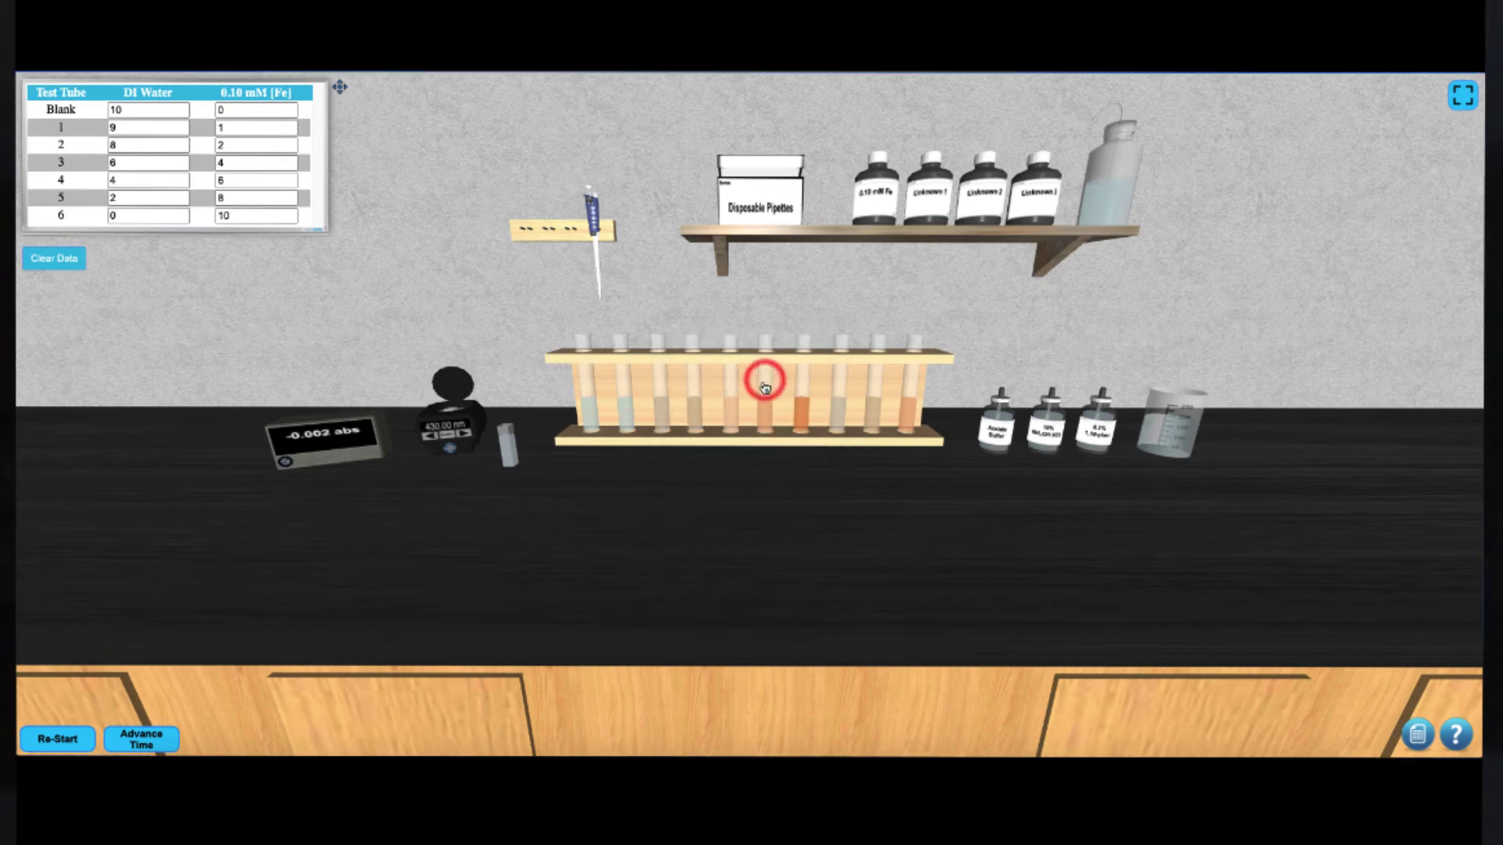
pyautogui.click(450, 389)
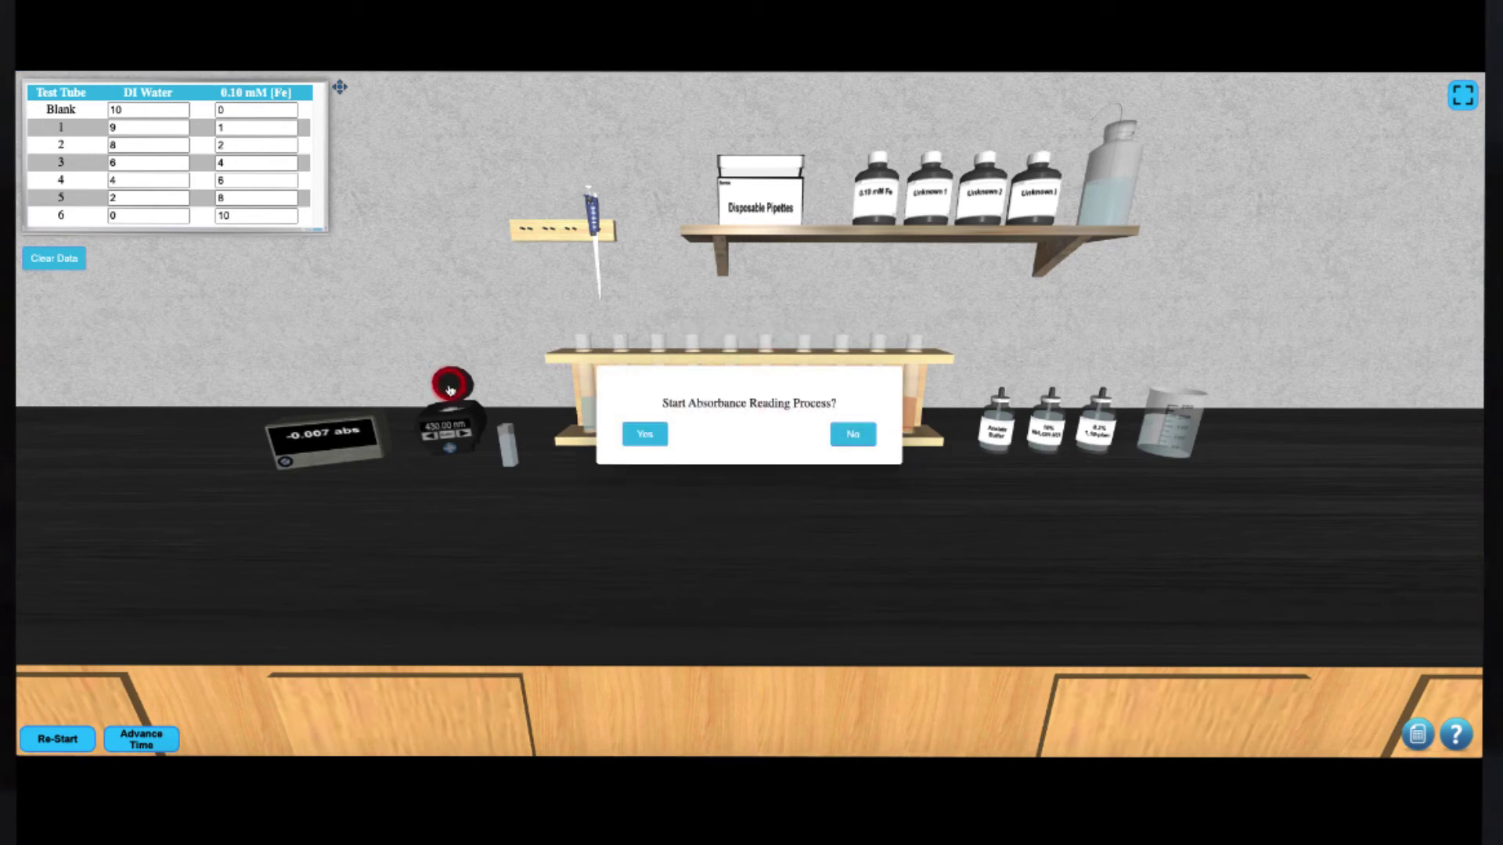
pyautogui.click(637, 435)
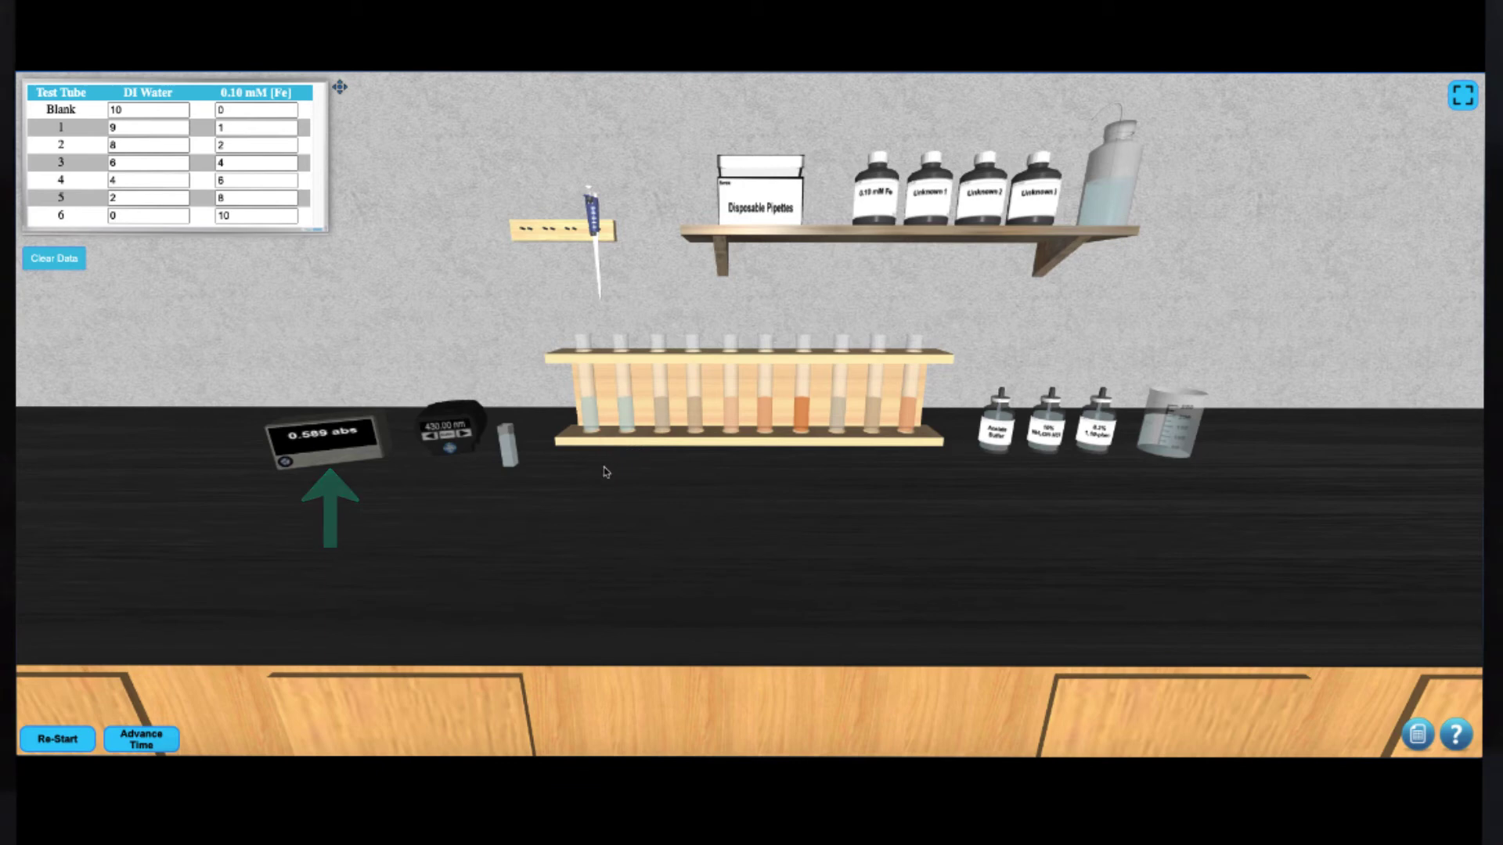
# - Step through 430, 470, 565 and 635 nm, then return to 430 nm (0.590 abs)
pyautogui.click(463, 437)
pyautogui.click(430, 437)
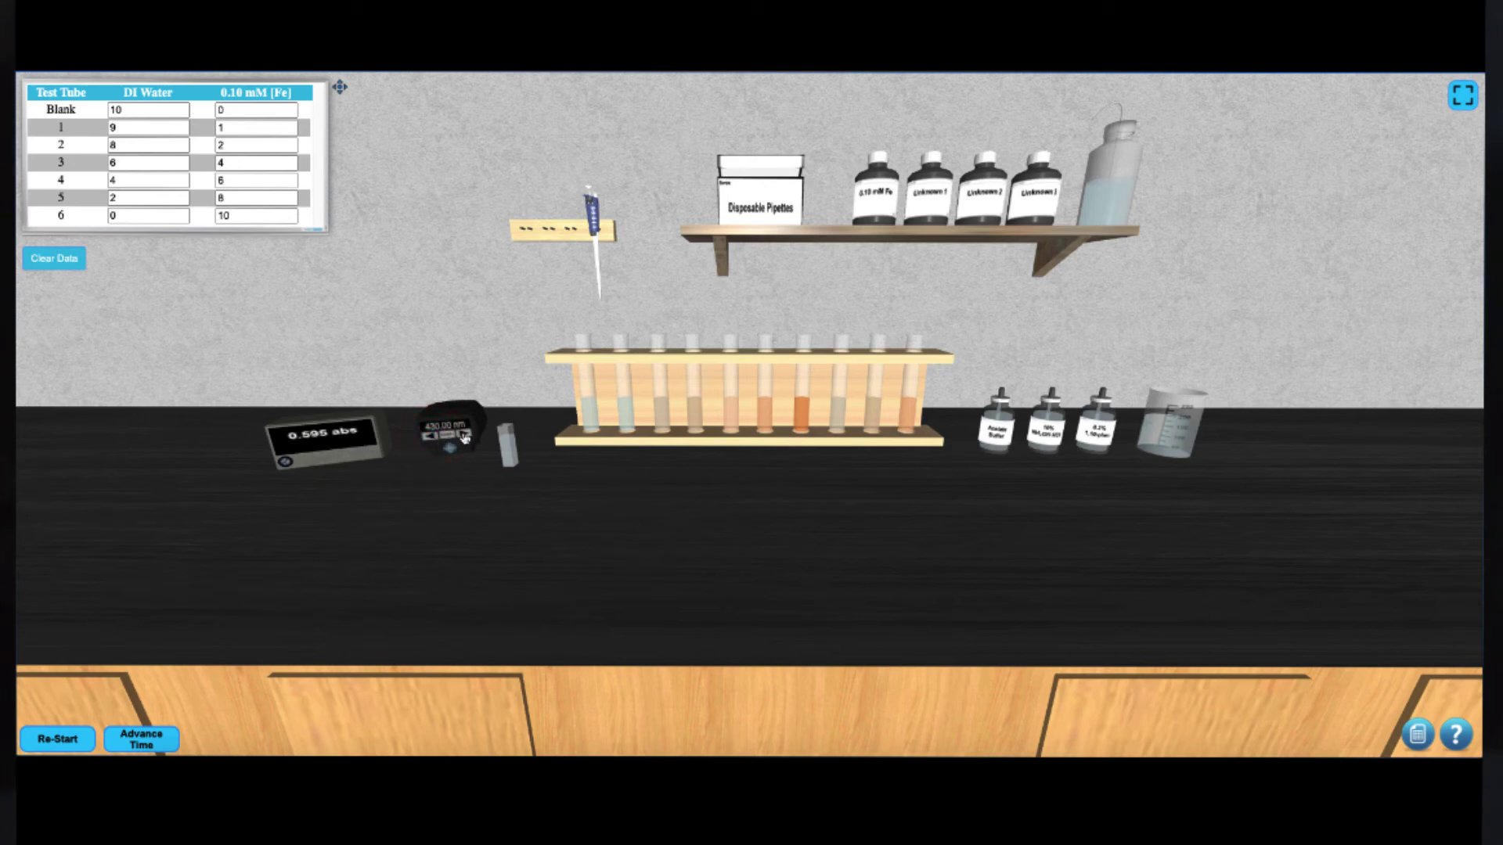
pyautogui.click(465, 437)
pyautogui.click(465, 436)
pyautogui.click(465, 437)
pyautogui.click(435, 439)
pyautogui.click(435, 439)
# - Stop the reading, remove the cuvette from the colorimeter and empty it
pyautogui.click(453, 411)
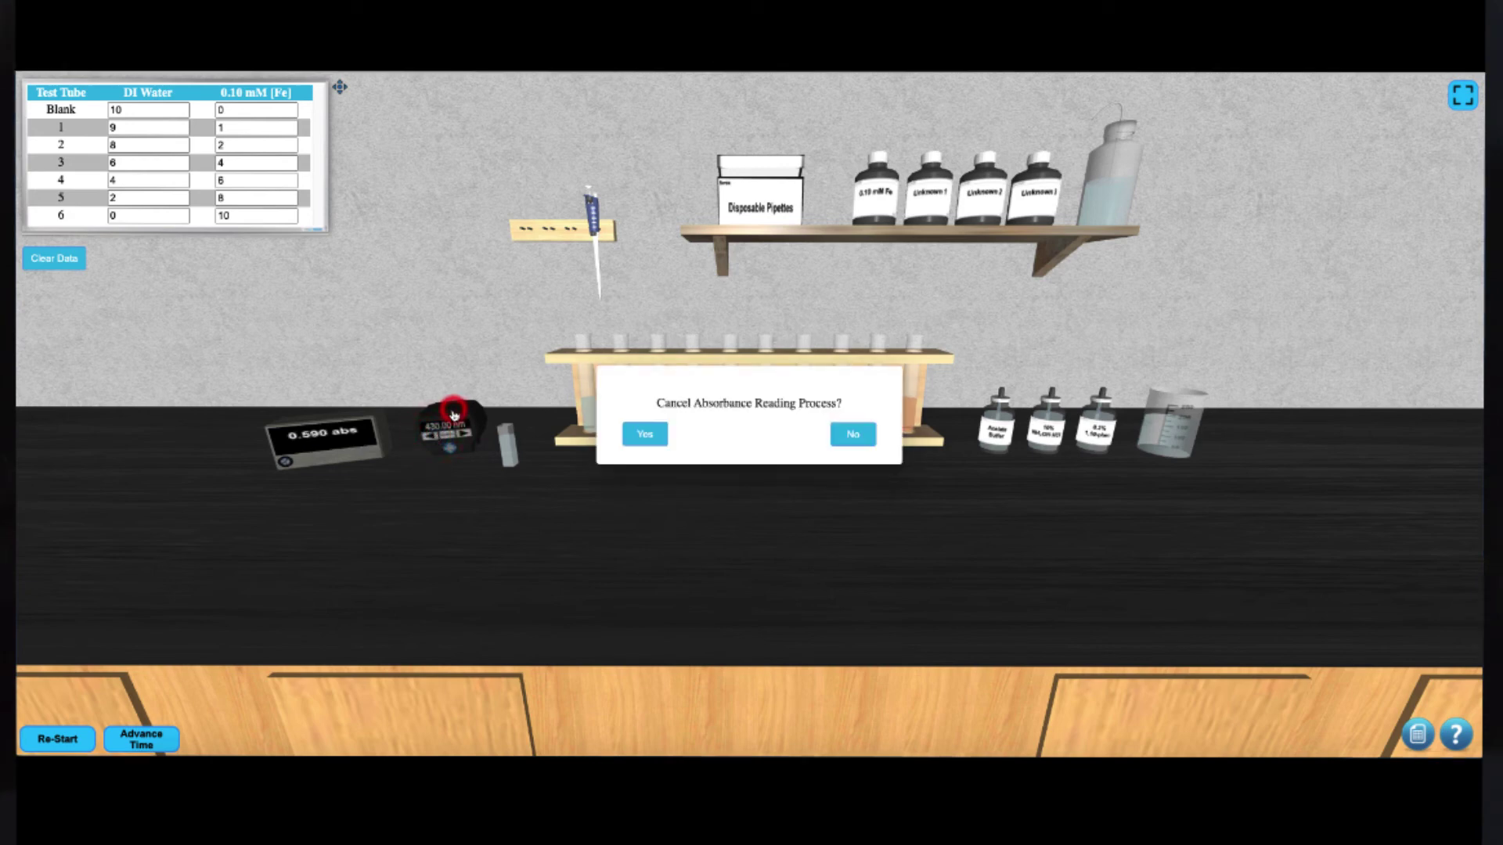
pyautogui.click(645, 434)
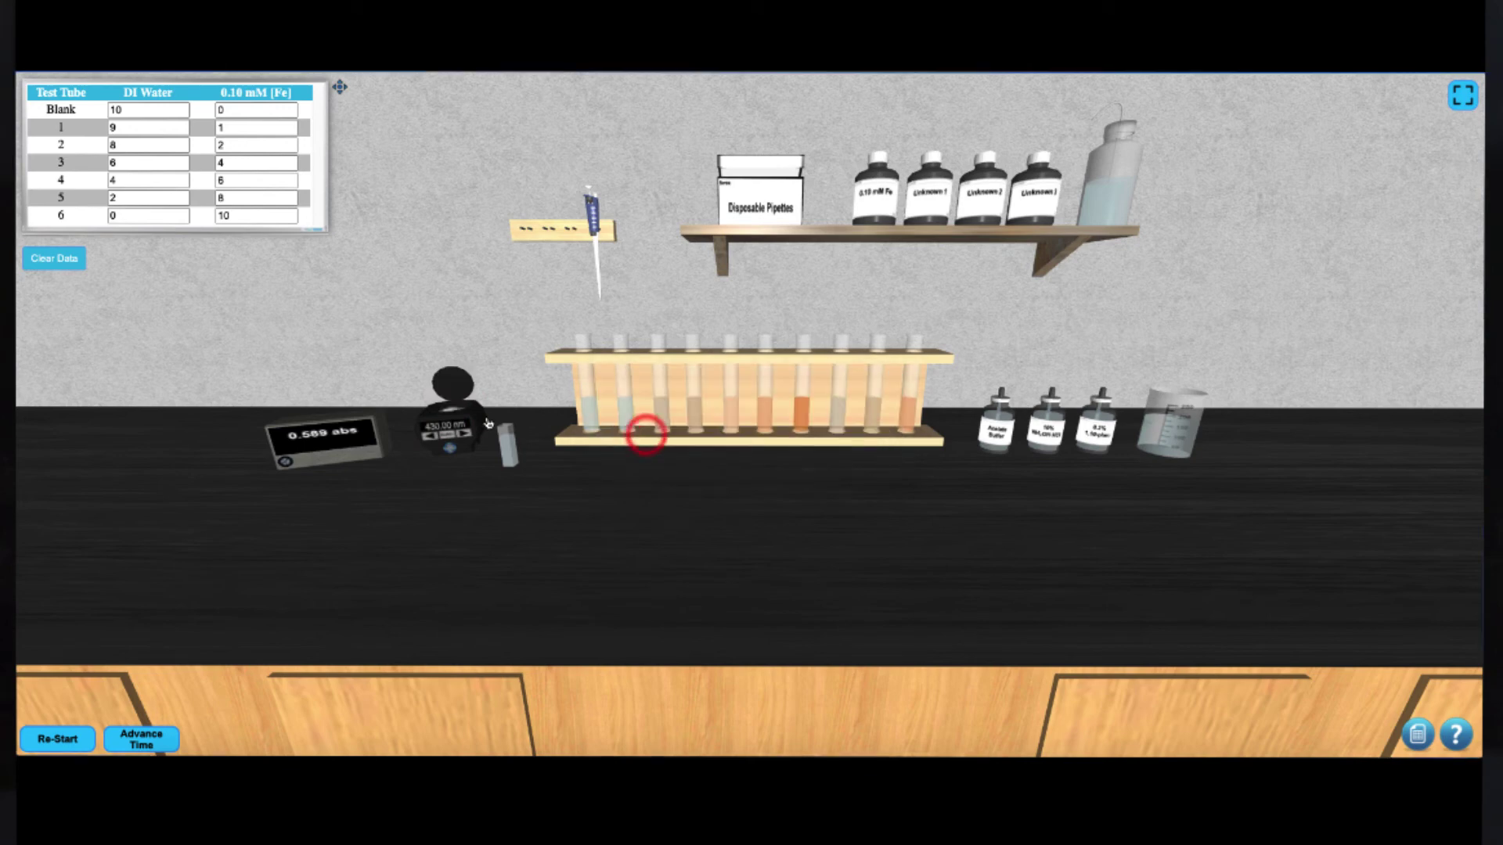
pyautogui.click(454, 410)
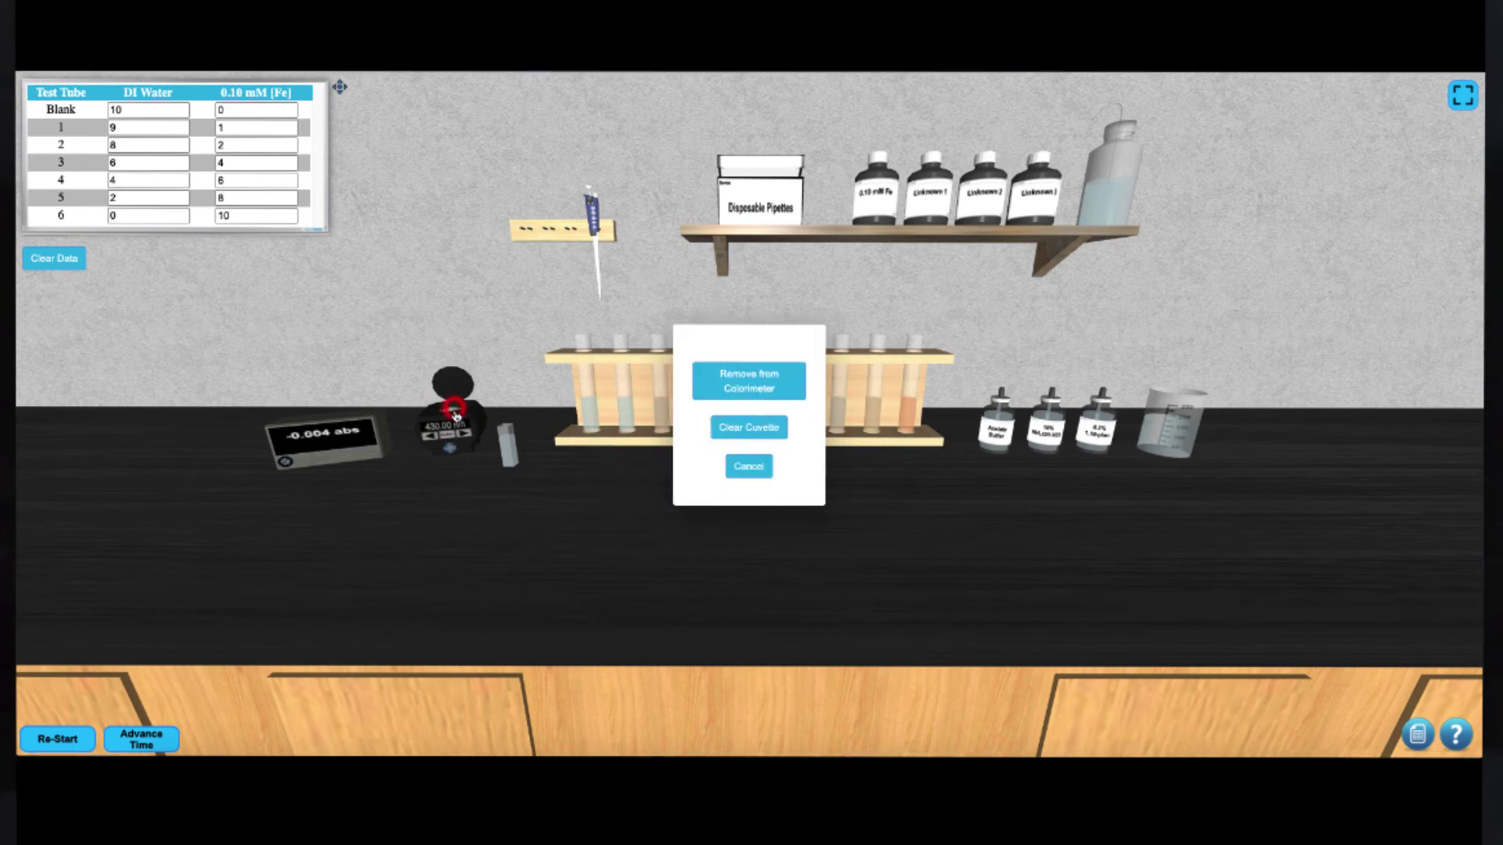
pyautogui.click(740, 383)
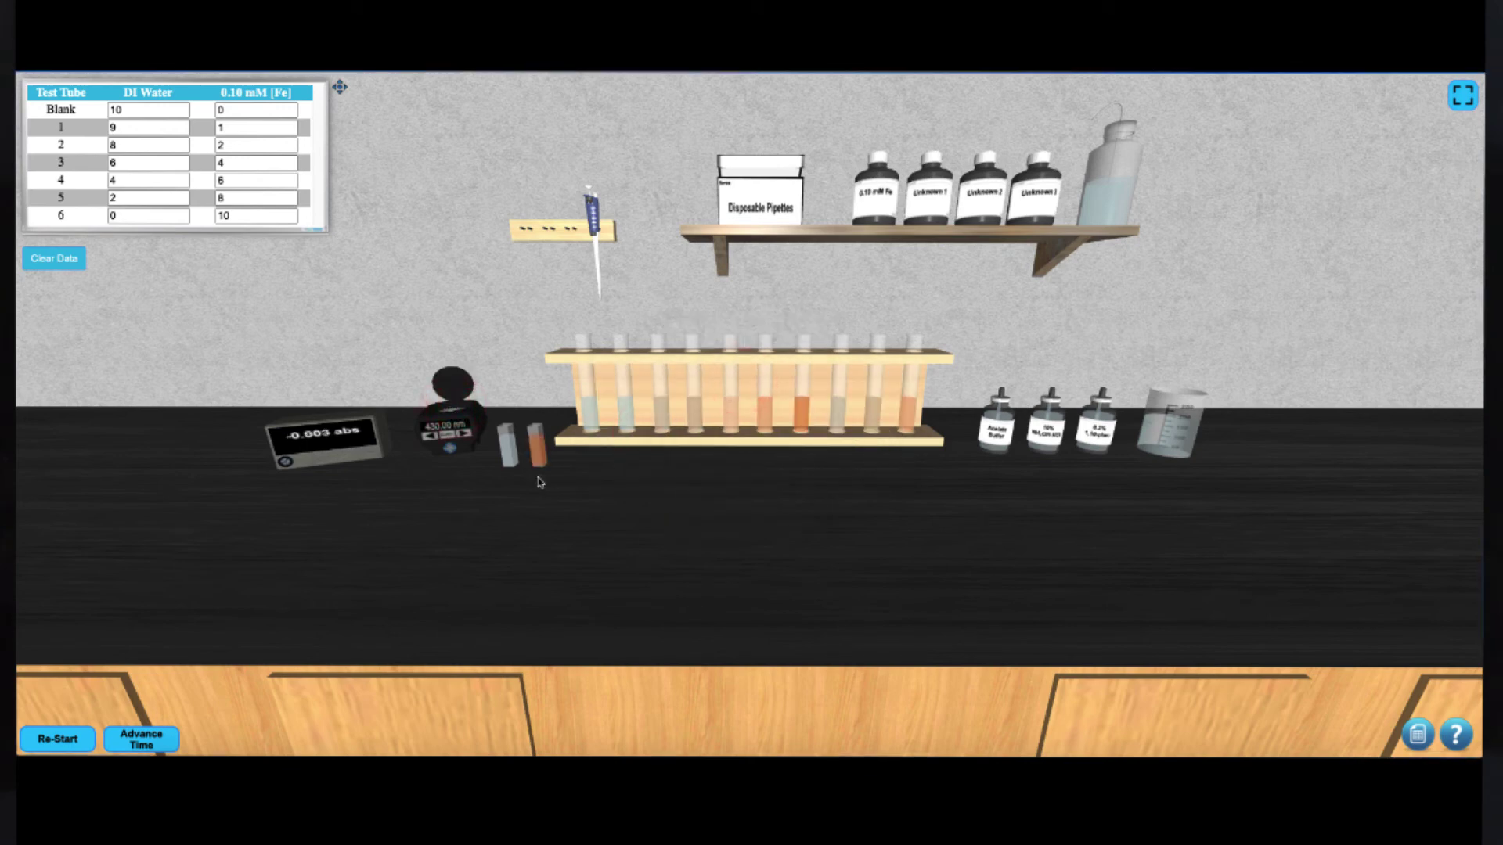
pyautogui.click(538, 446)
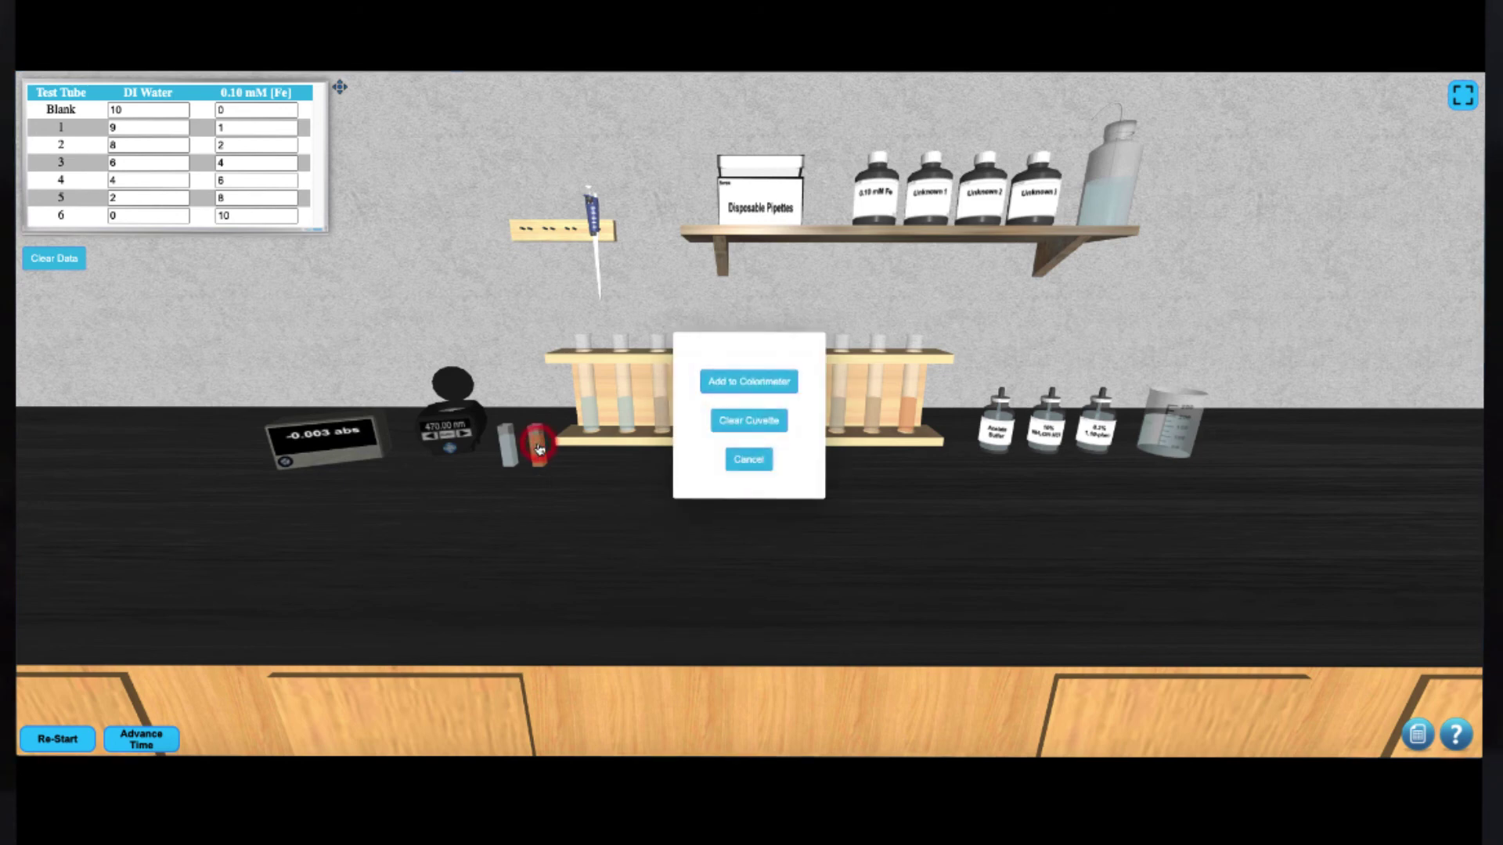
pyautogui.click(753, 423)
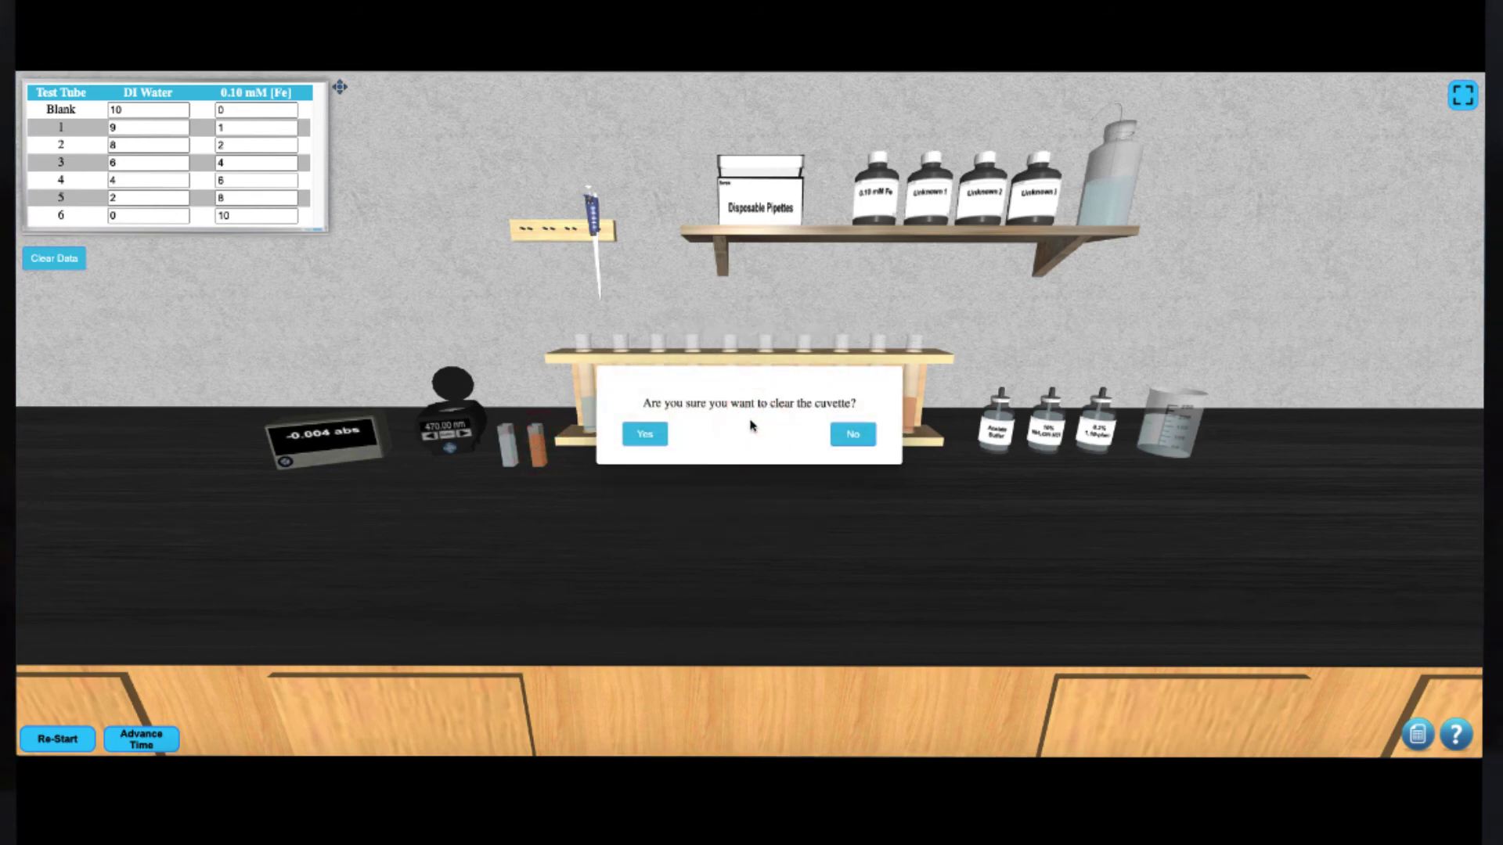
pyautogui.click(661, 439)
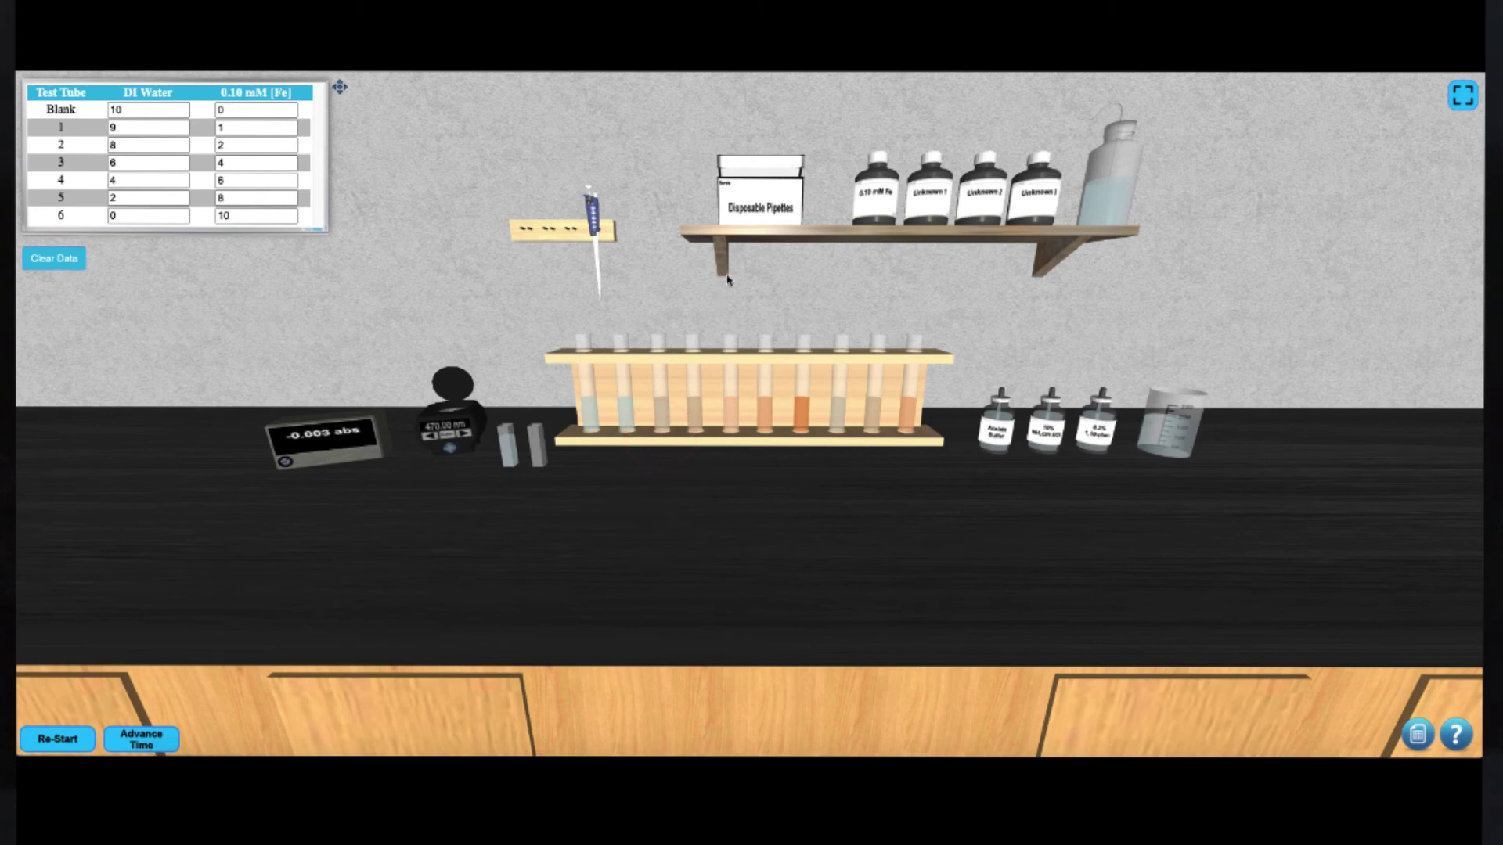
# - Draw the orange iron standard with a fresh disposable pipette and fill the cuvette
pyautogui.click(779, 202)
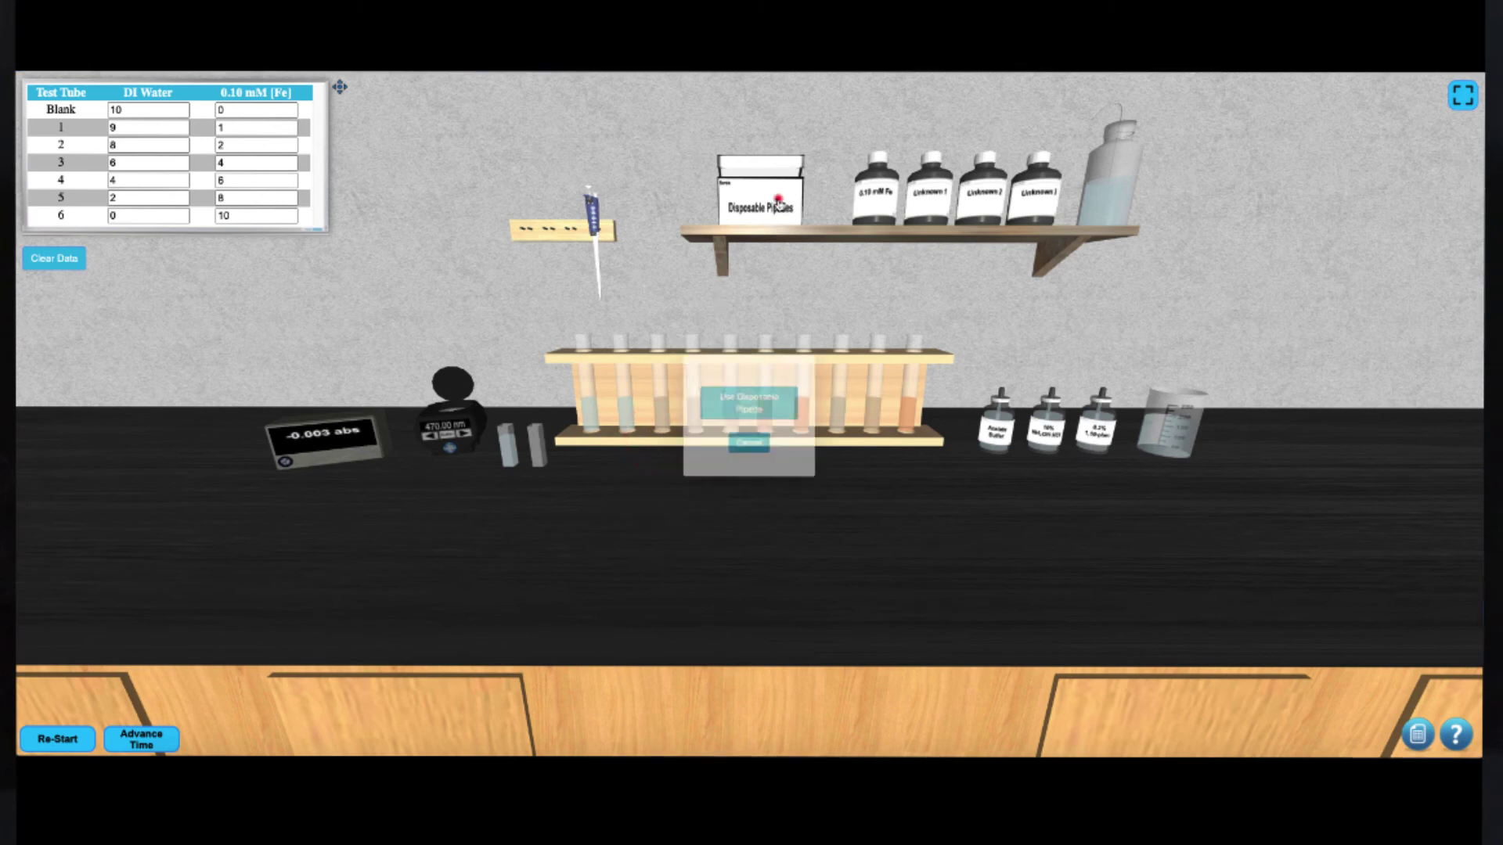
pyautogui.click(772, 400)
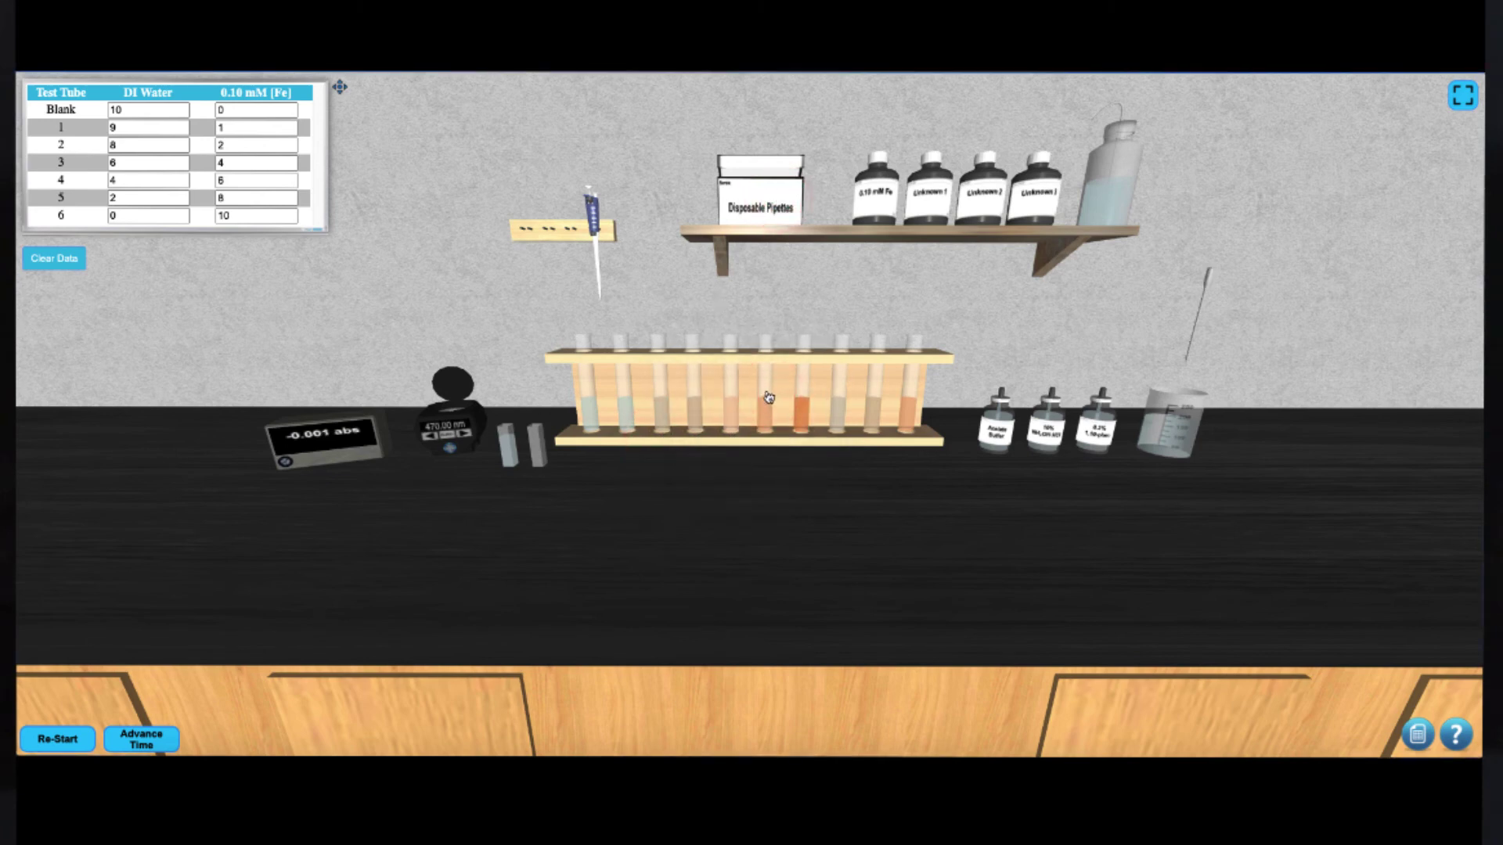
pyautogui.click(767, 397)
pyautogui.click(765, 395)
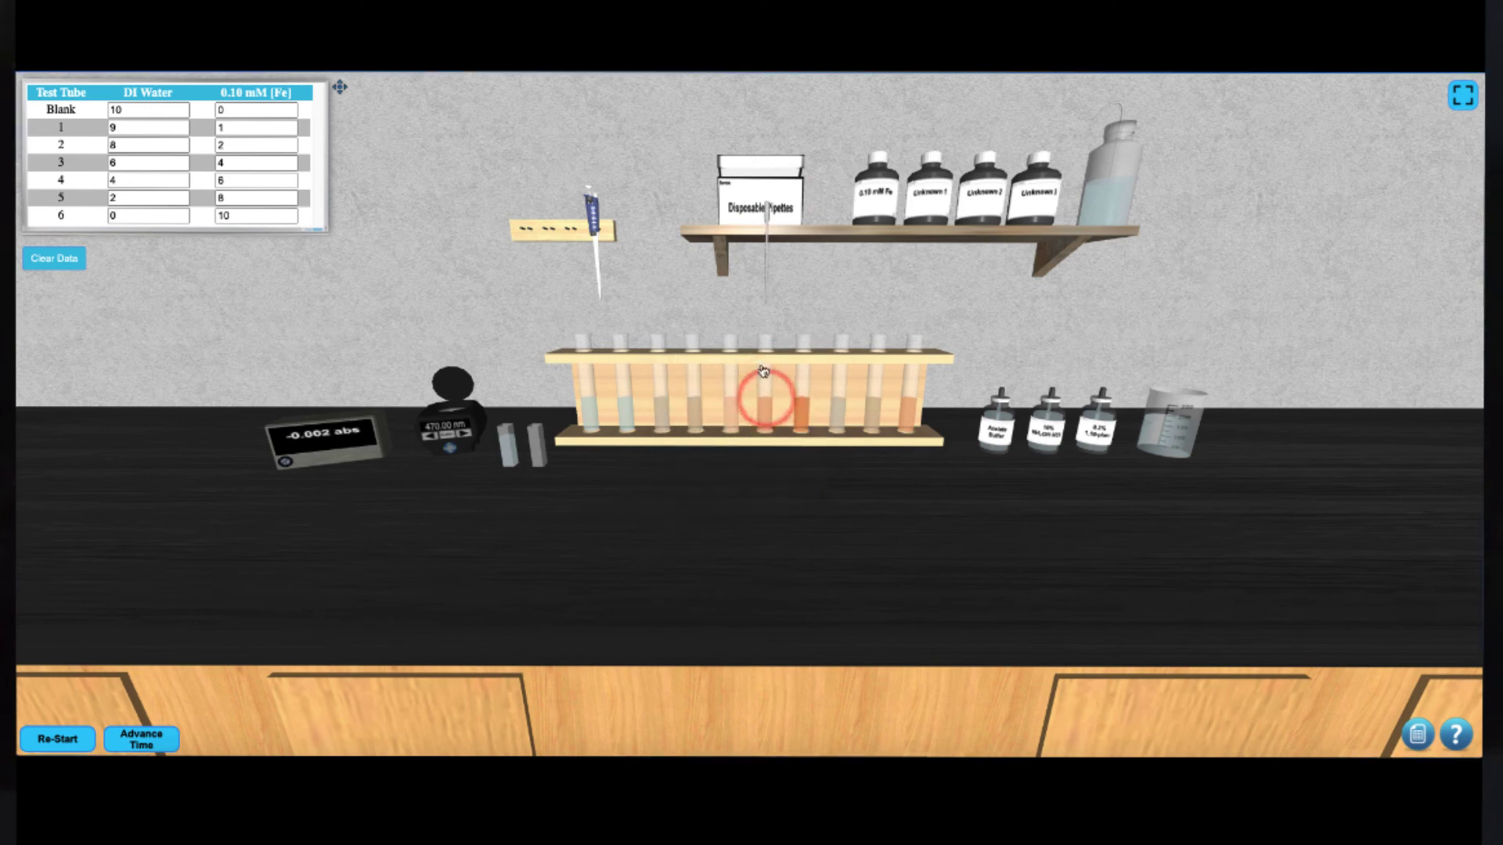
pyautogui.click(766, 223)
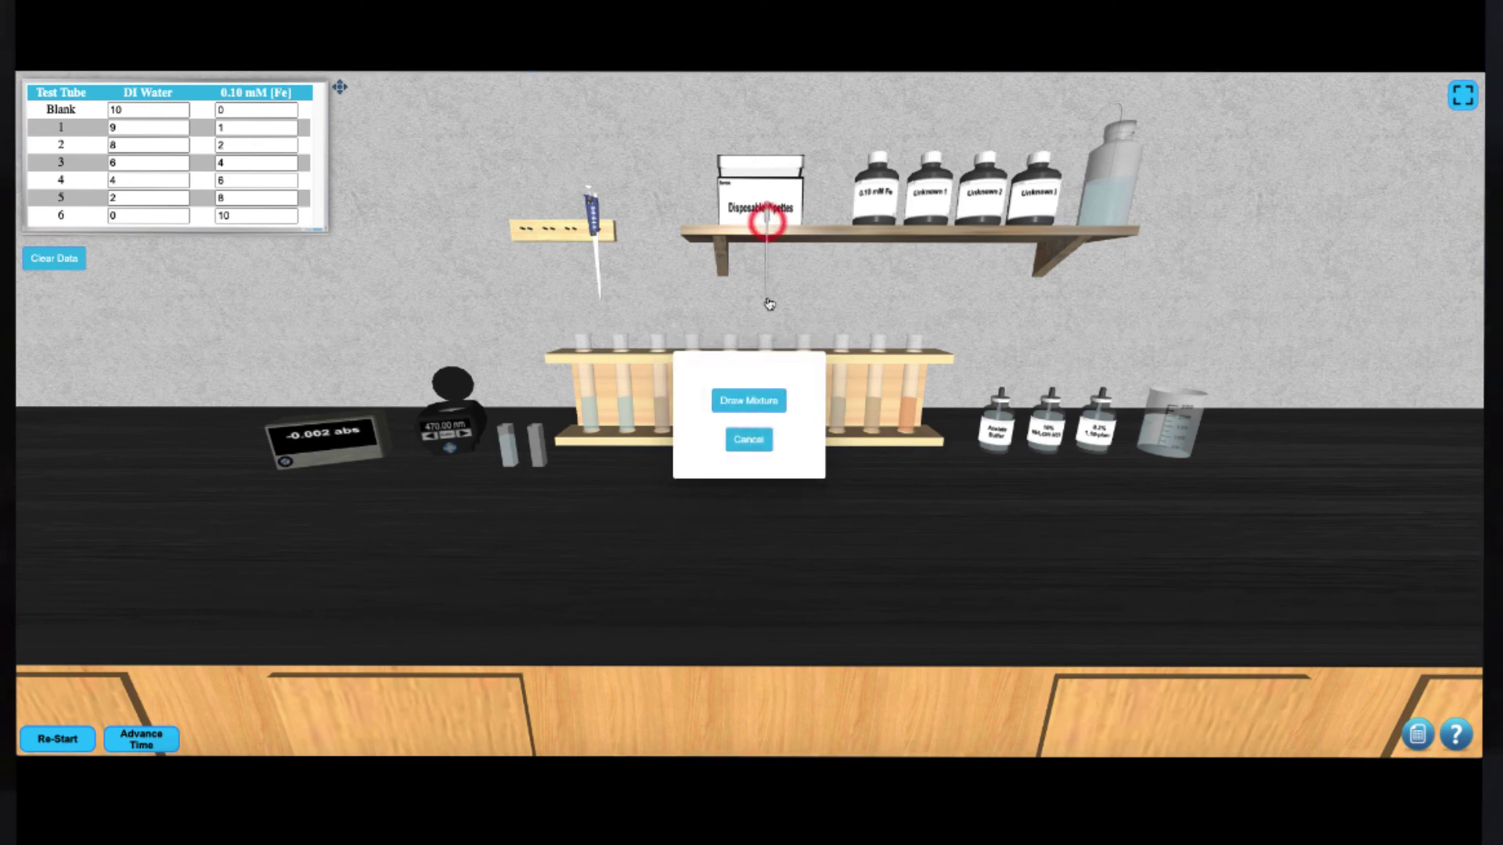
pyautogui.click(762, 402)
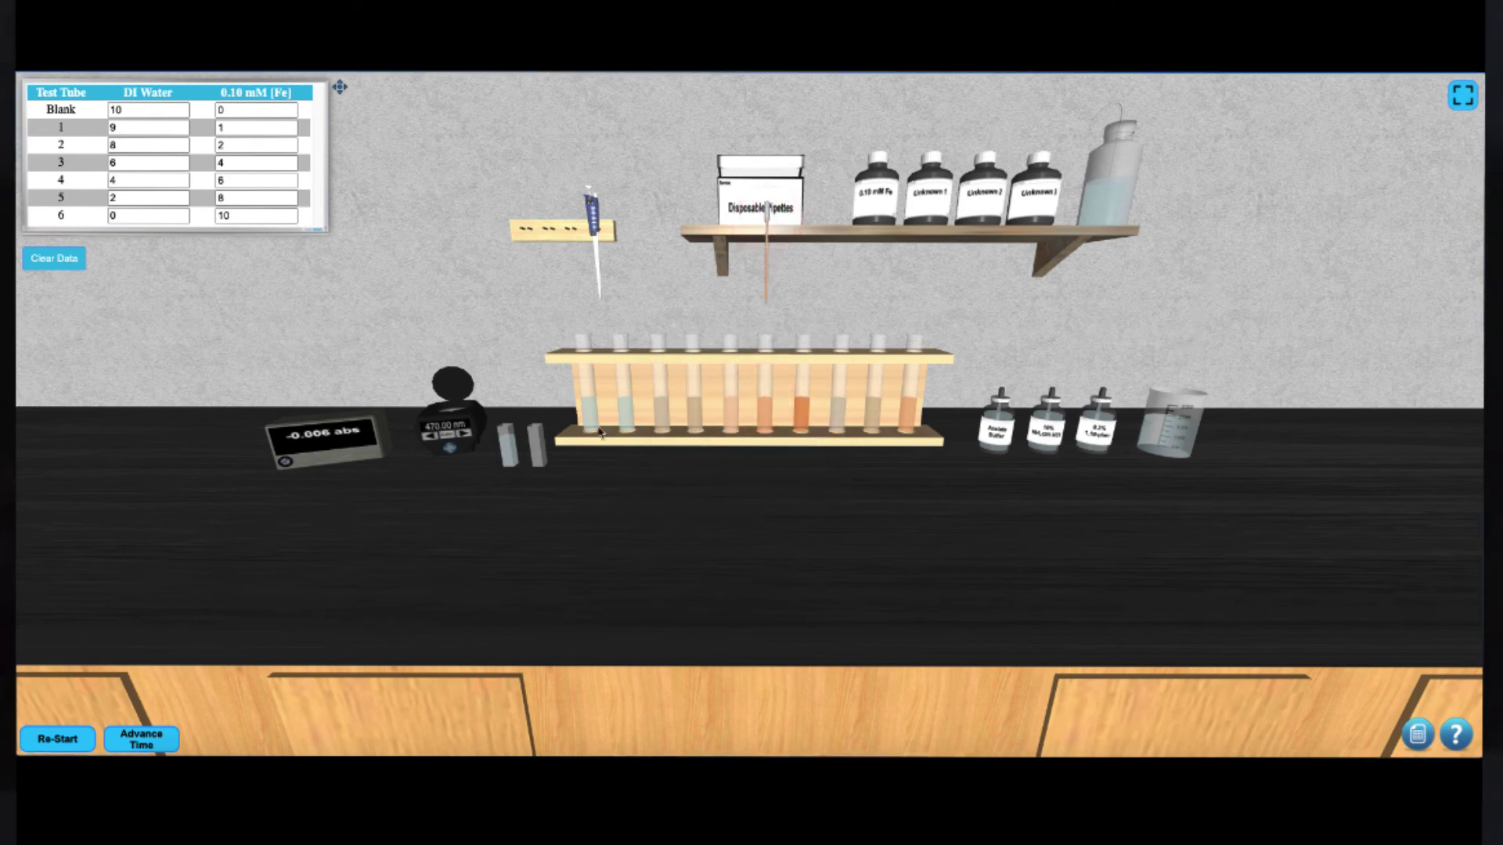
pyautogui.click(539, 449)
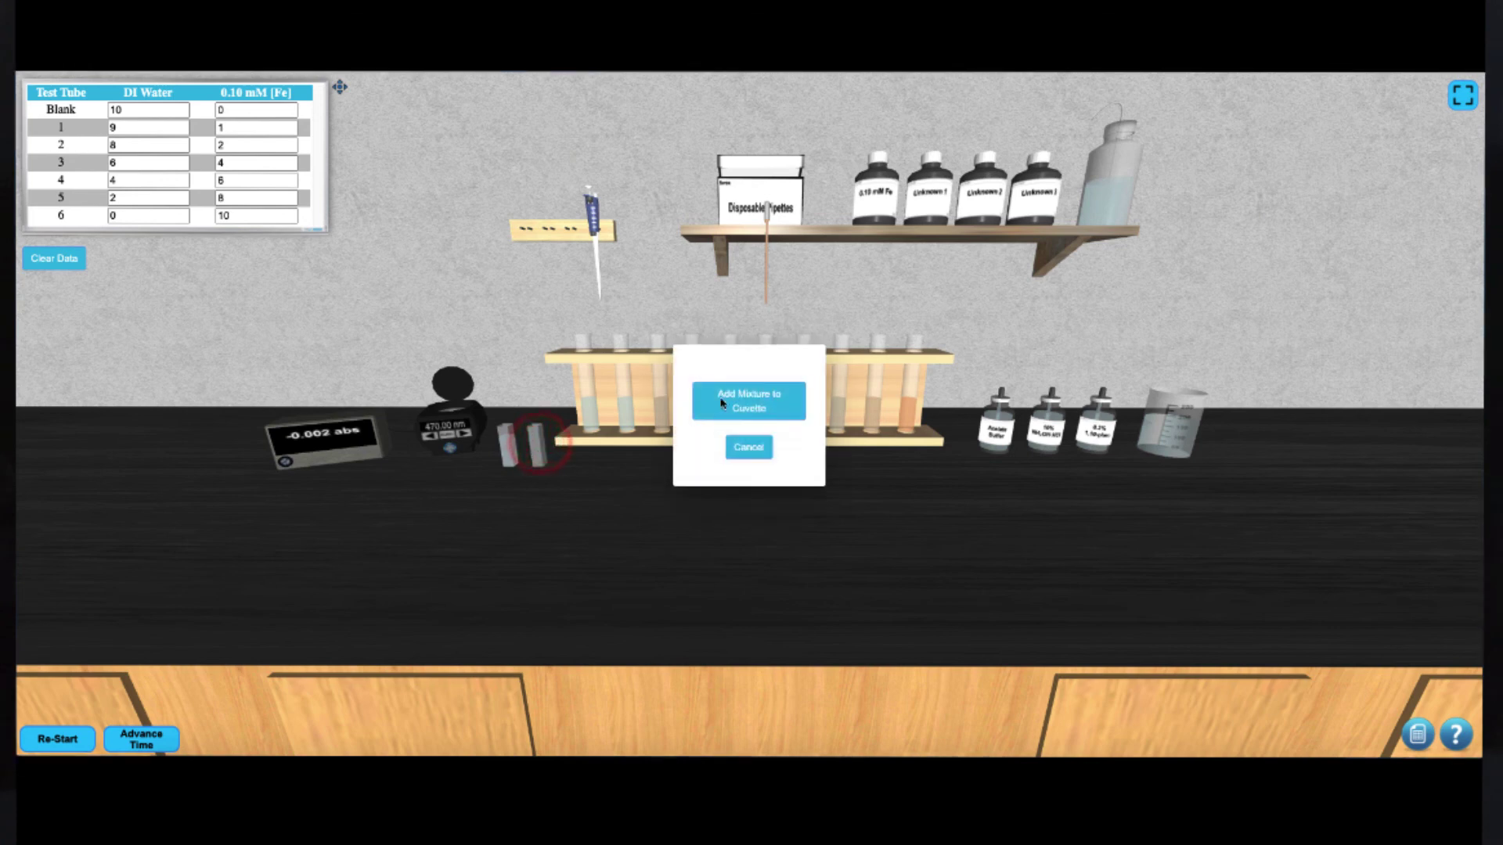
pyautogui.click(752, 395)
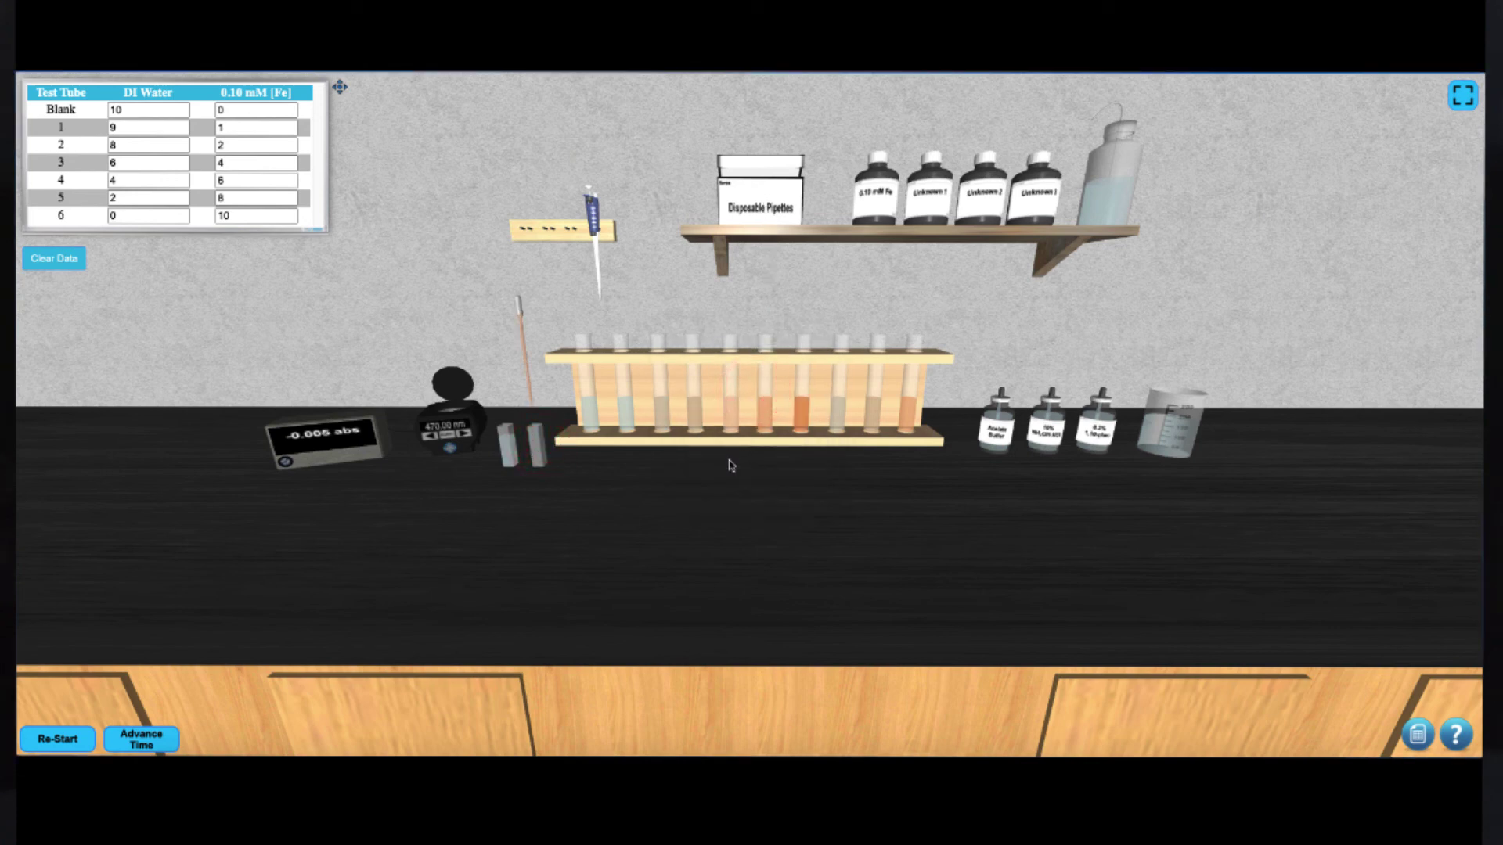
# - Load the refilled cuvette and read its absorbance: 0.659 abs at 470 nm
pyautogui.click(542, 453)
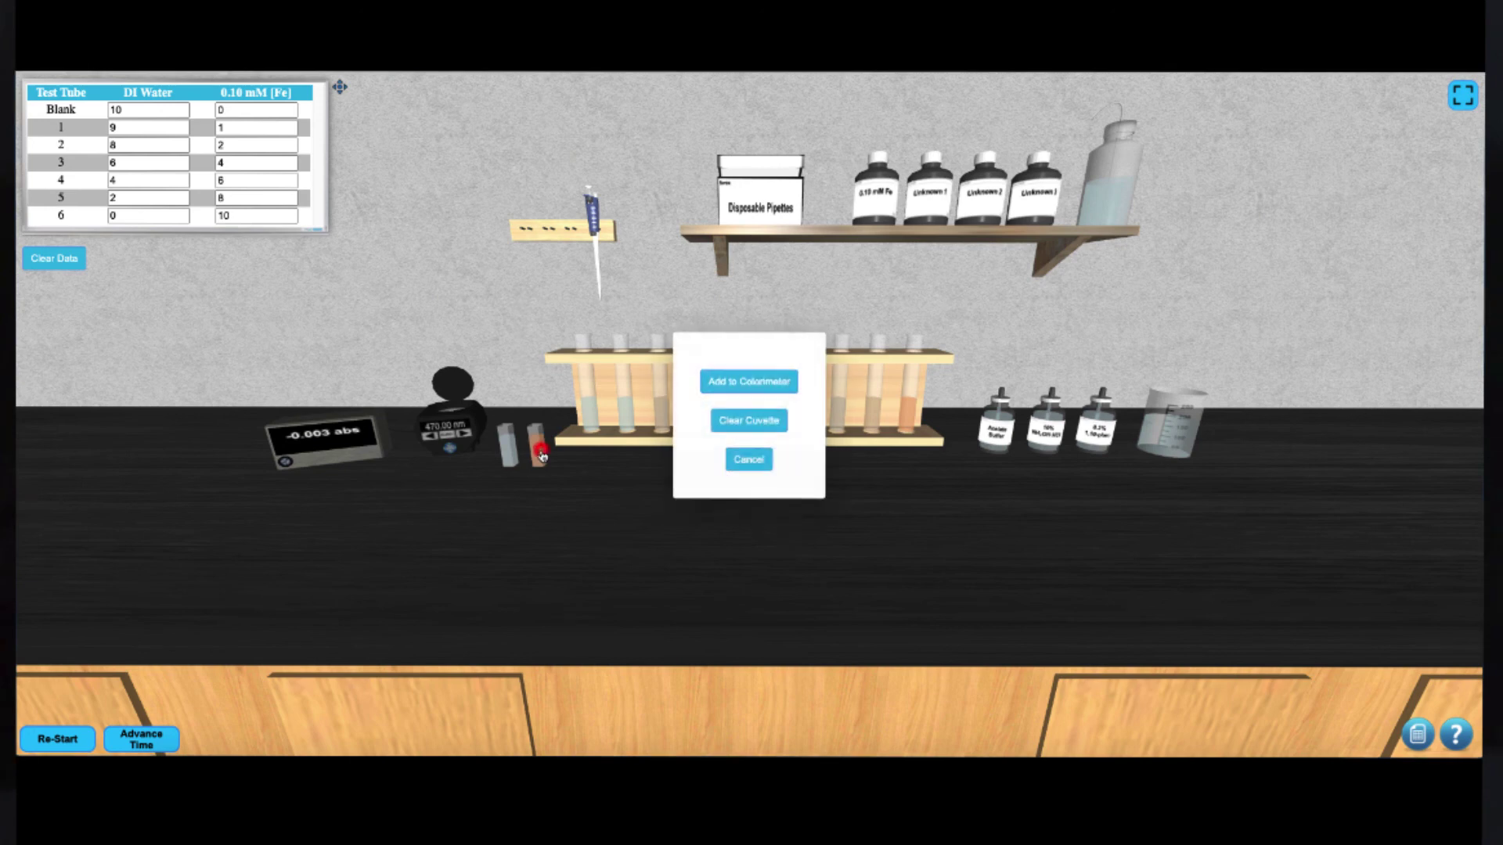
pyautogui.click(745, 383)
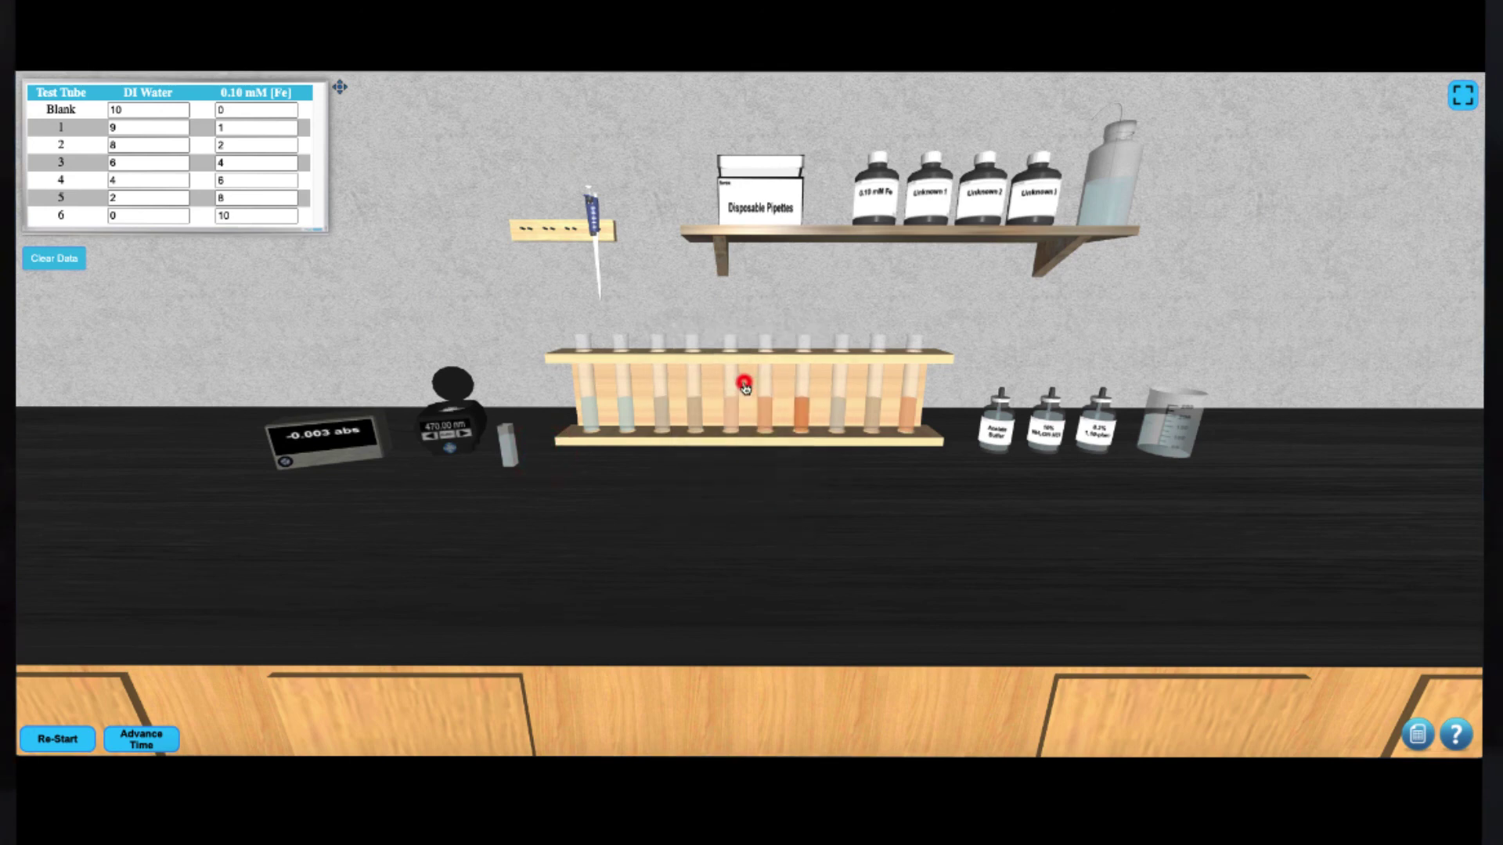
pyautogui.click(466, 388)
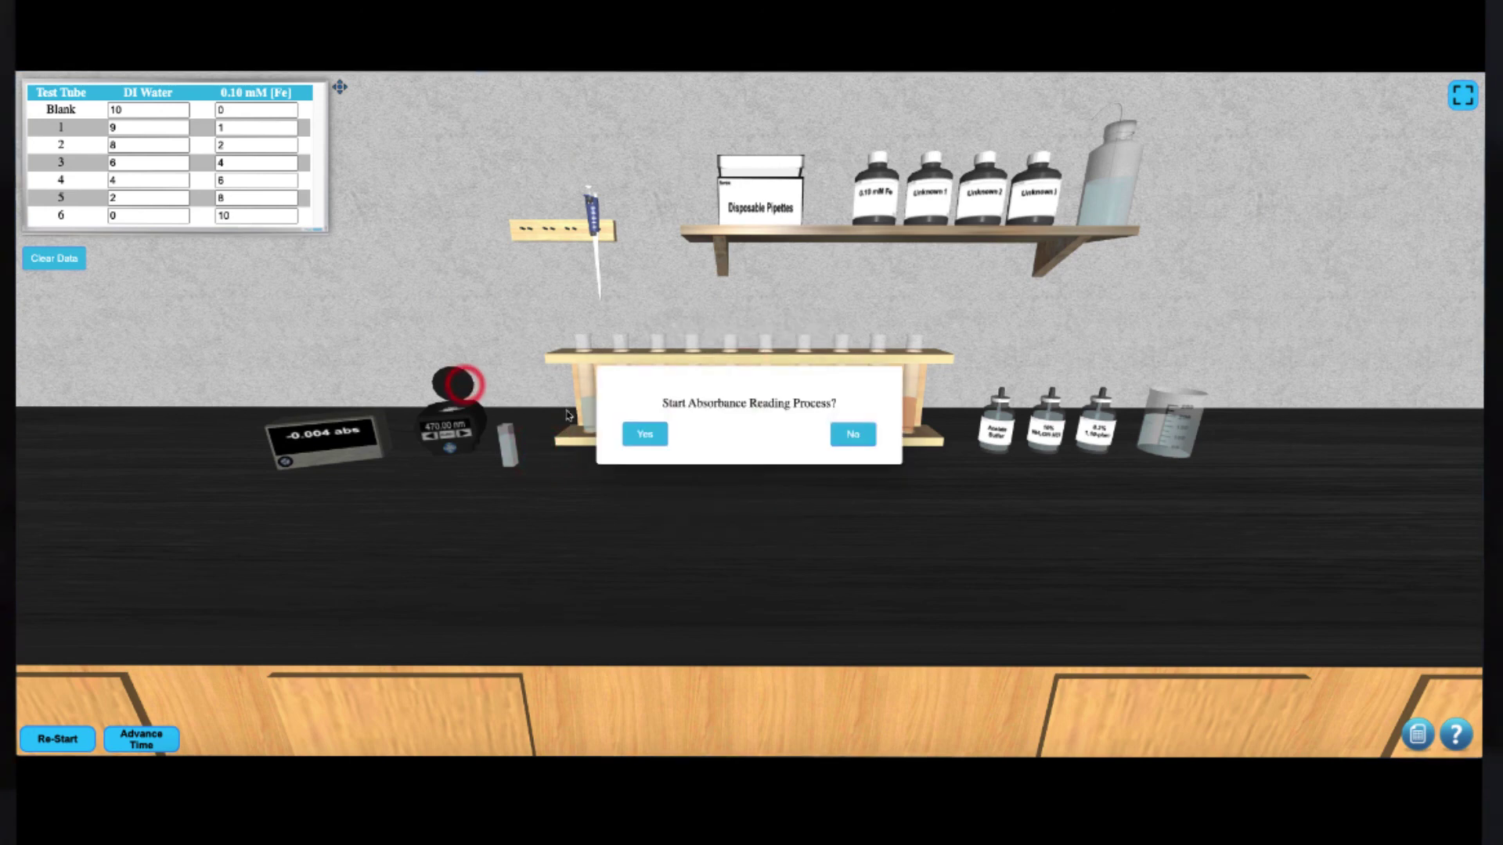
pyautogui.click(669, 433)
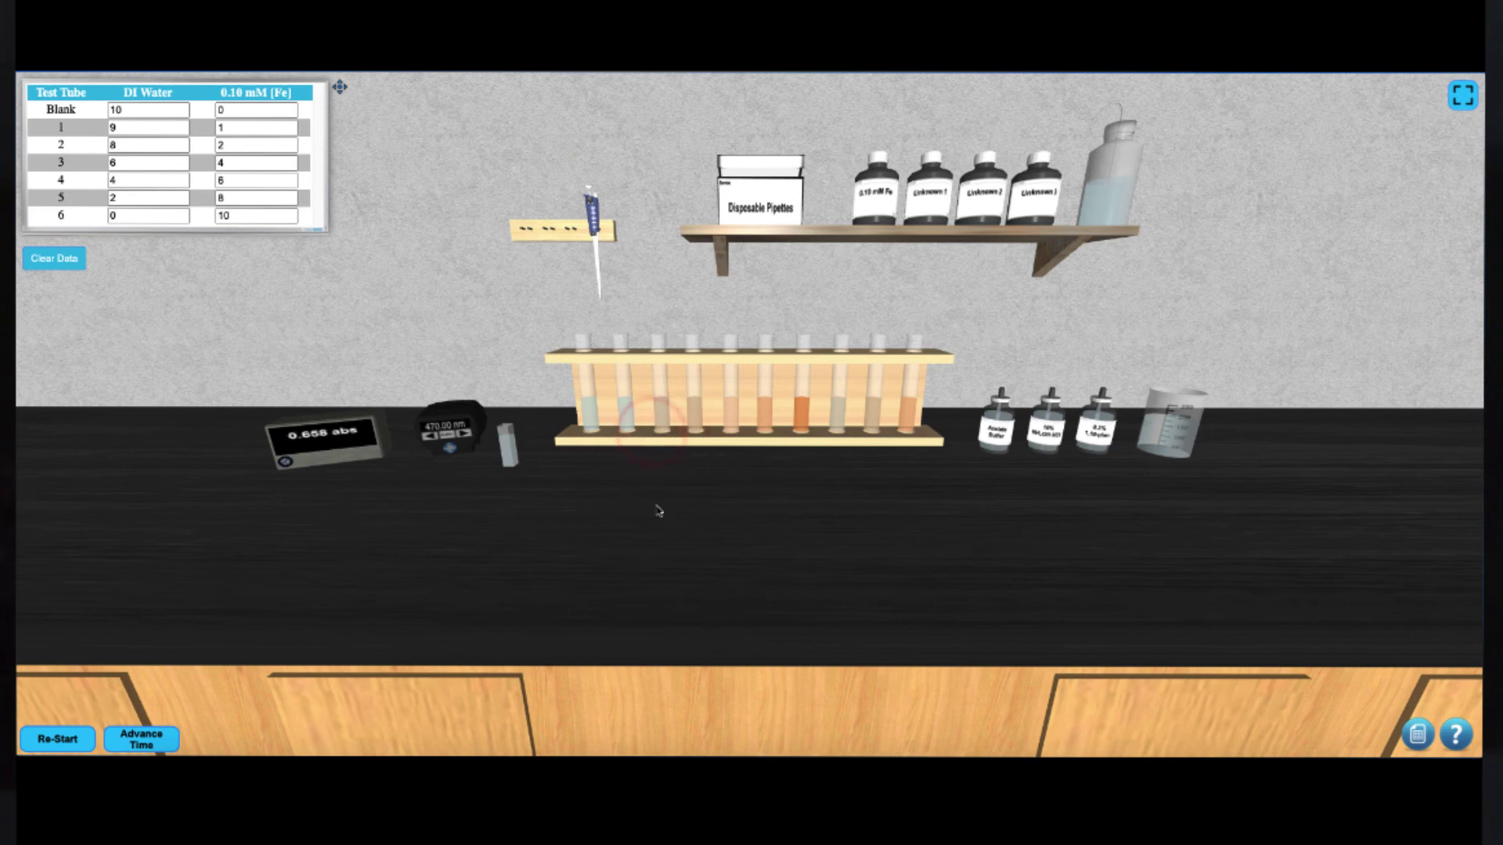
pyautogui.click(461, 407)
# - Stop the reading, take the cuvette out of the colorimeter and empty it
pyautogui.click(631, 441)
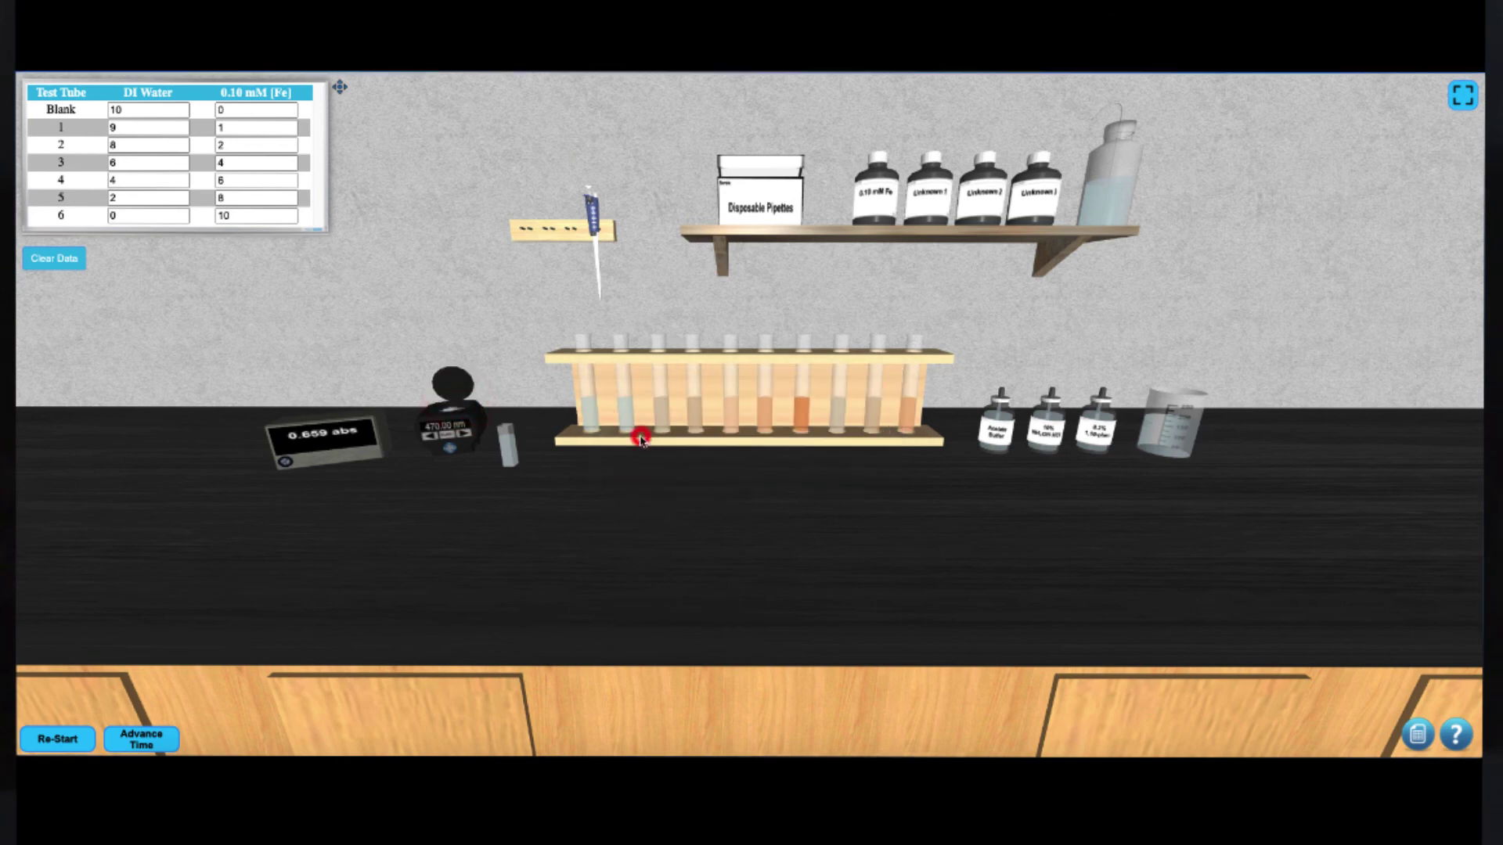
pyautogui.click(453, 407)
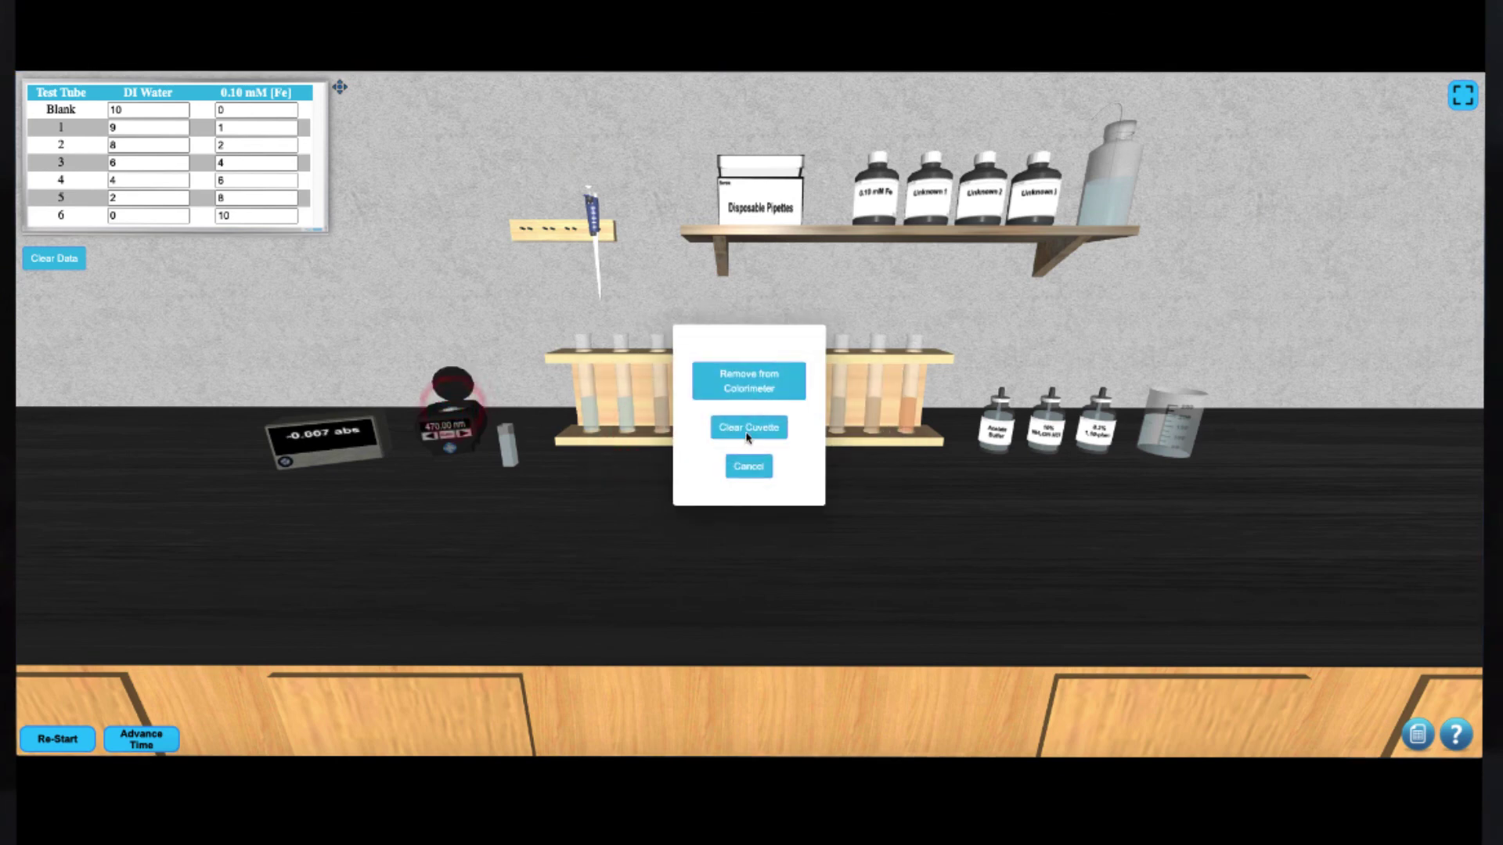
pyautogui.click(749, 391)
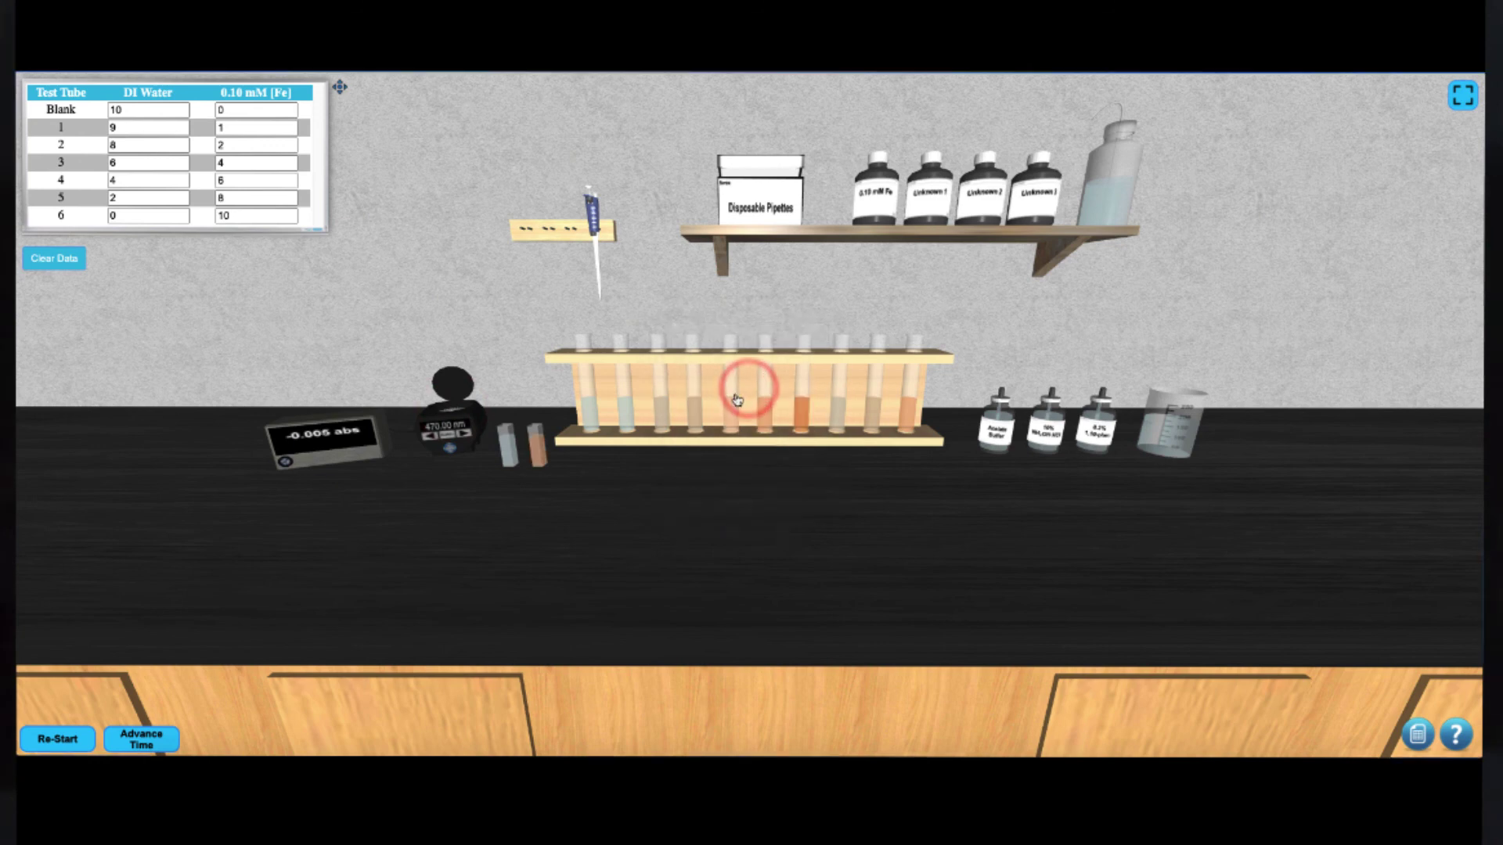
pyautogui.click(538, 456)
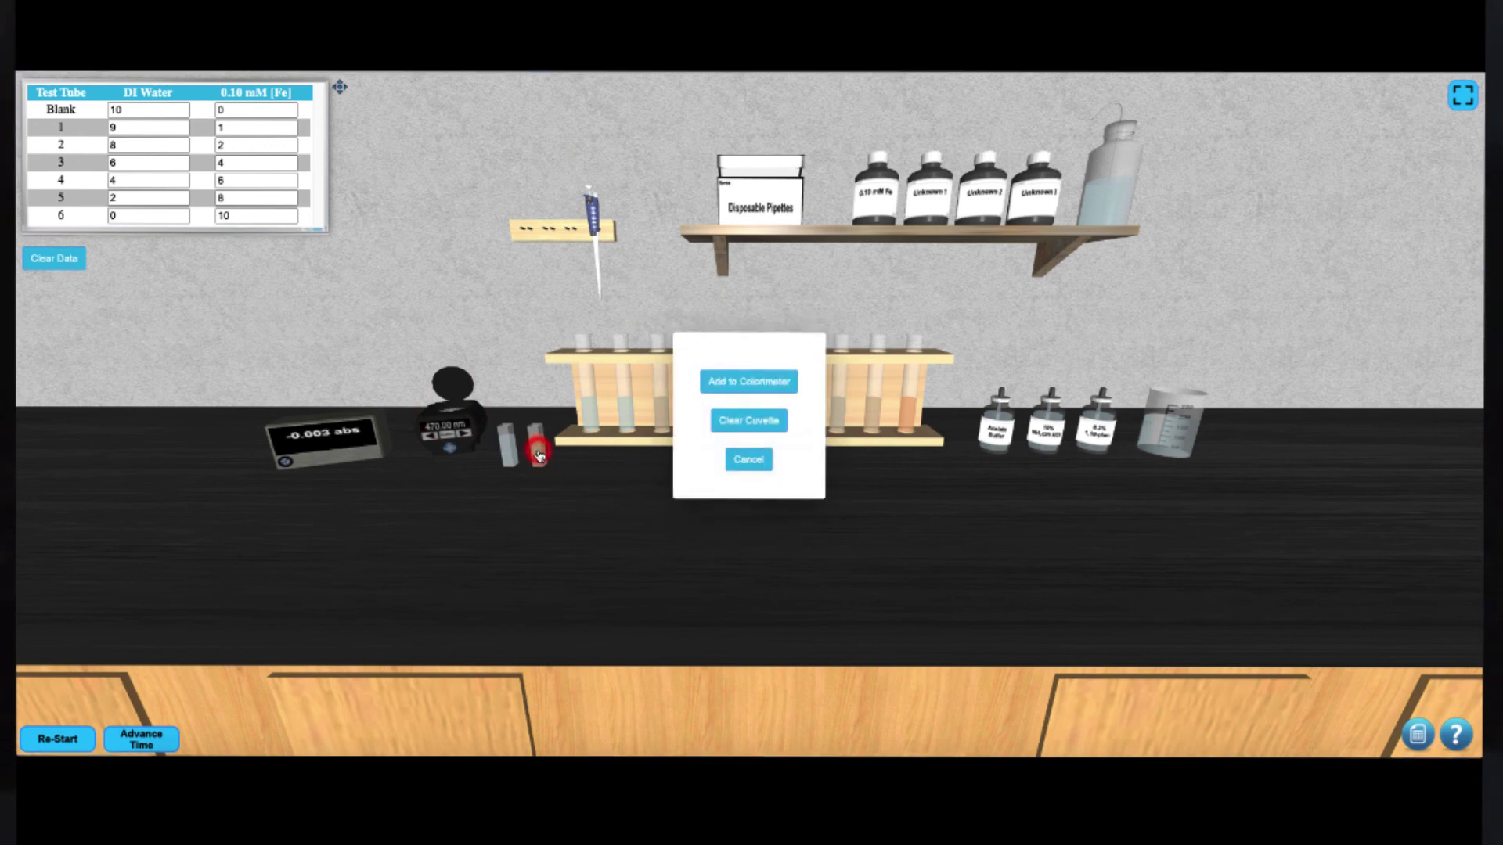
pyautogui.click(737, 421)
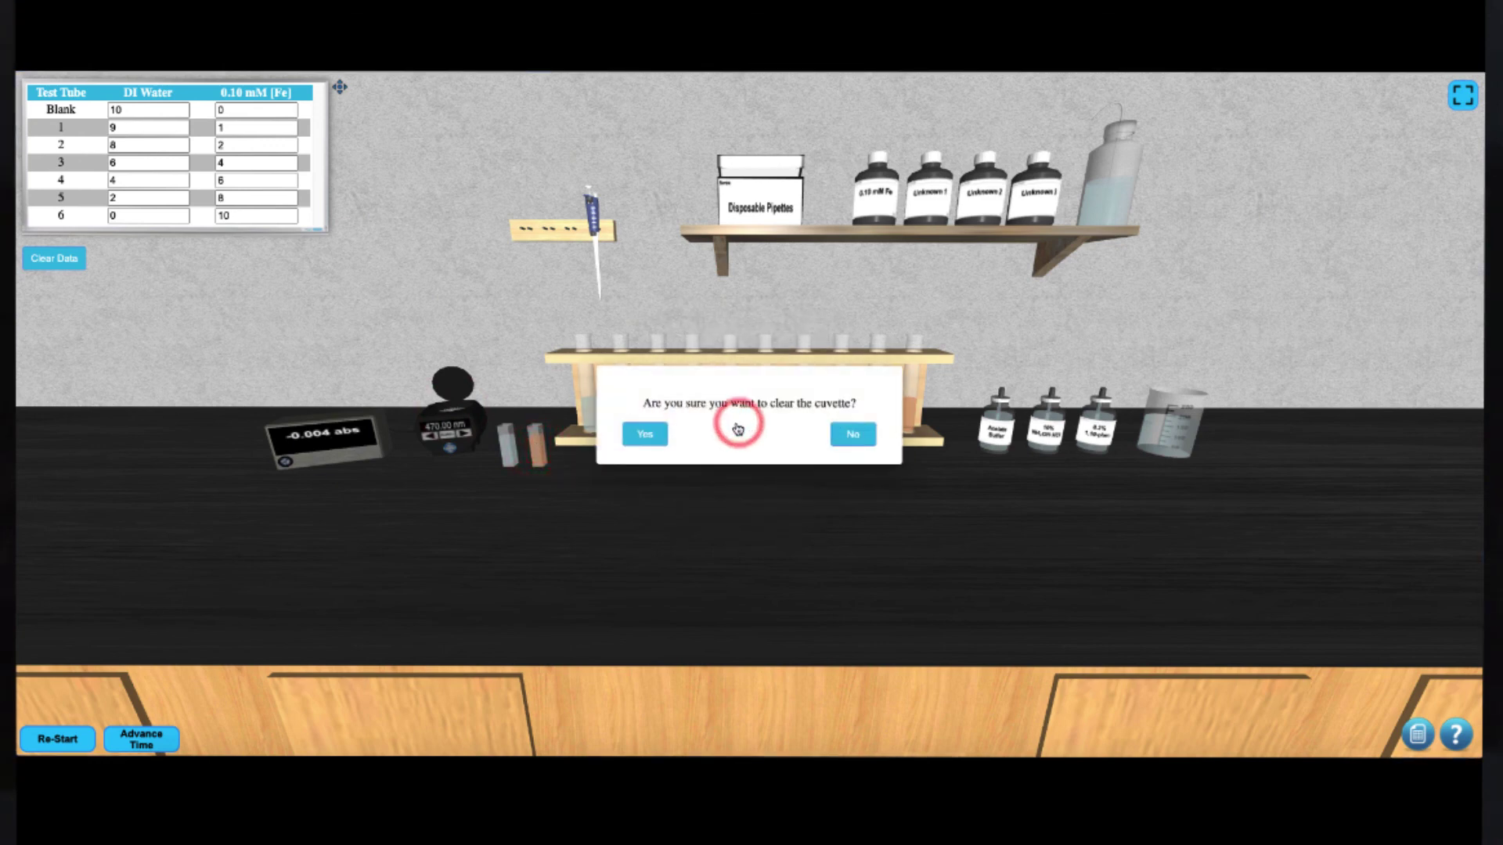
pyautogui.click(645, 435)
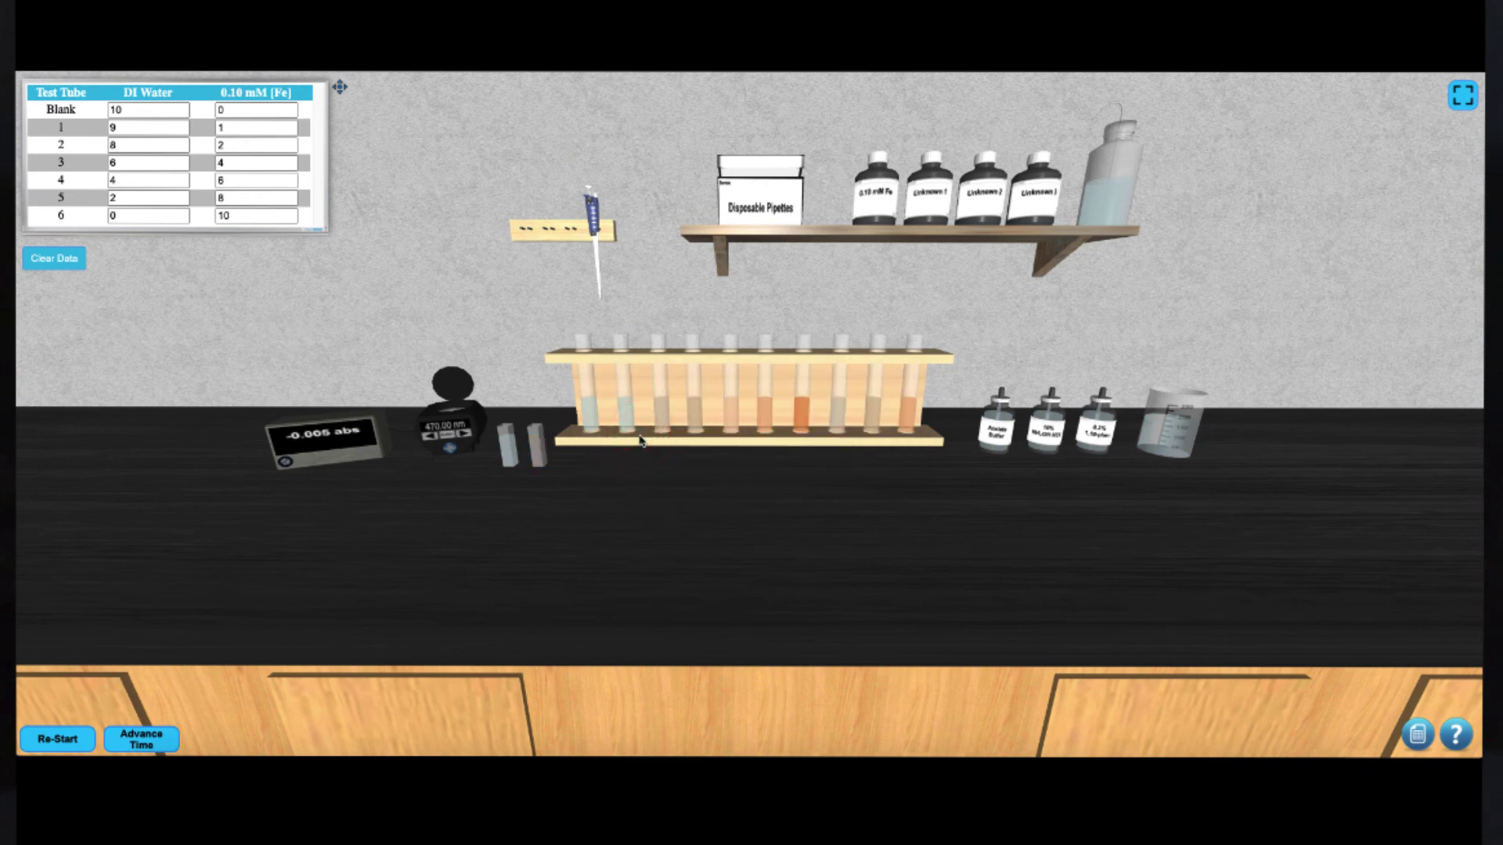
# - Pipette the next iron standard into the empty cuvette using a fresh disposable pipette
pyautogui.click(764, 233)
pyautogui.click(747, 396)
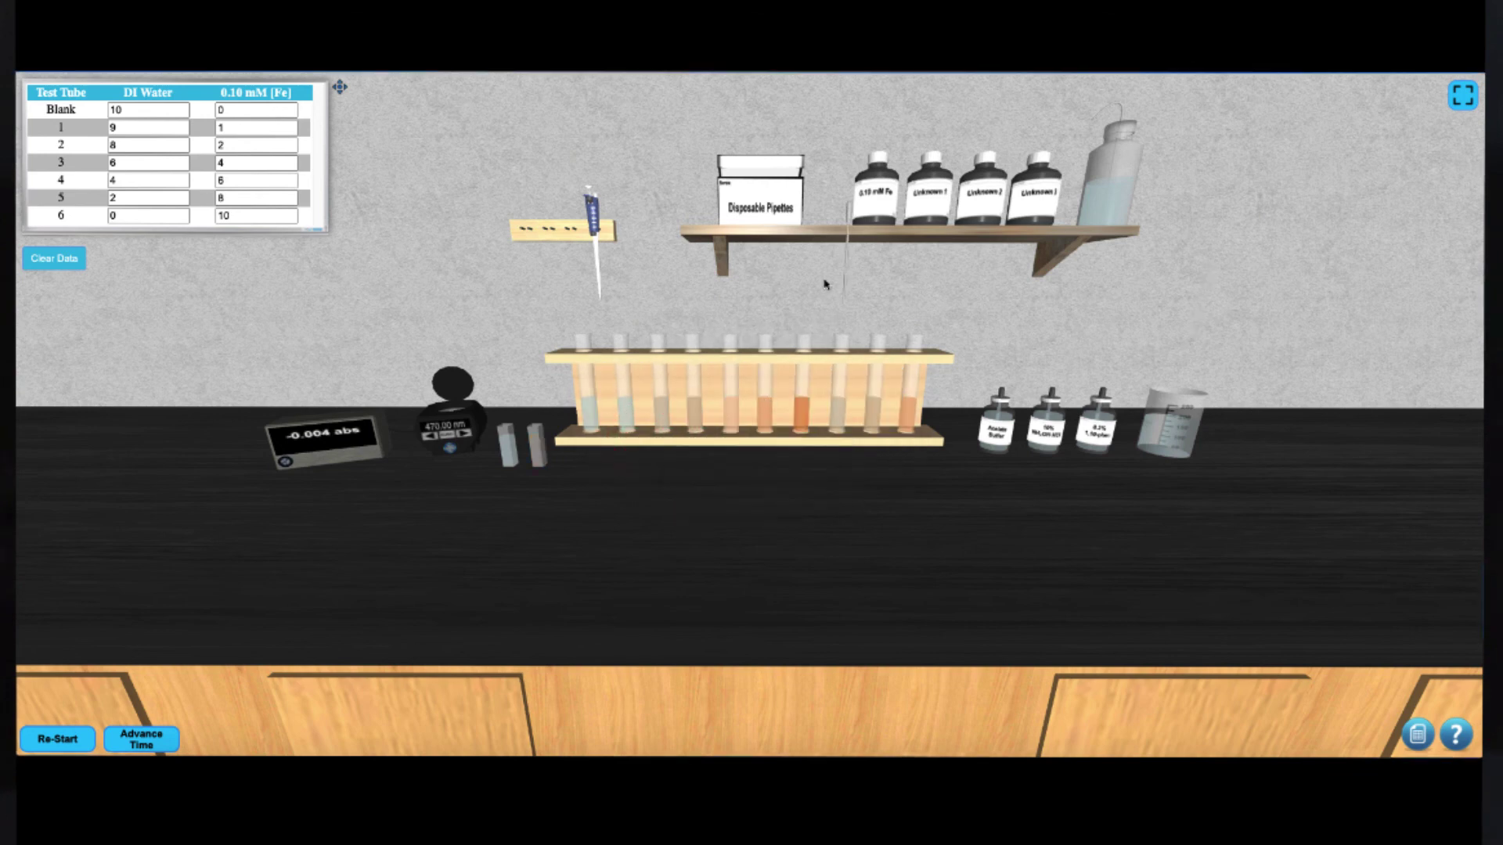
pyautogui.click(839, 387)
pyautogui.click(750, 400)
pyautogui.click(752, 399)
pyautogui.click(749, 401)
# - Load the cuvette into the colorimeter and read about 0.247 abs at 470 nm
pyautogui.click(524, 352)
pyautogui.click(745, 379)
pyautogui.click(436, 408)
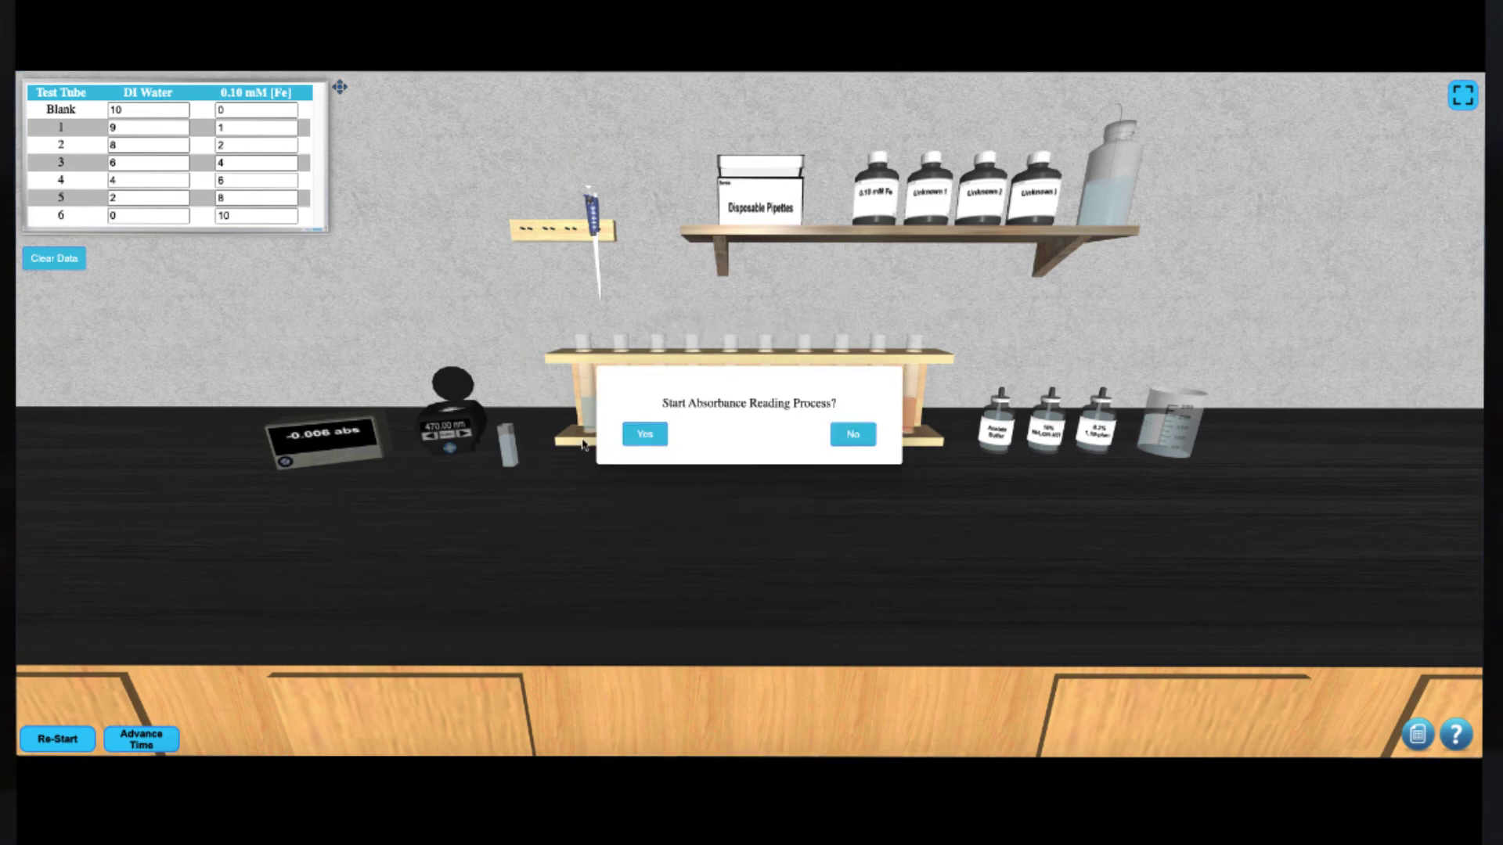
pyautogui.click(645, 433)
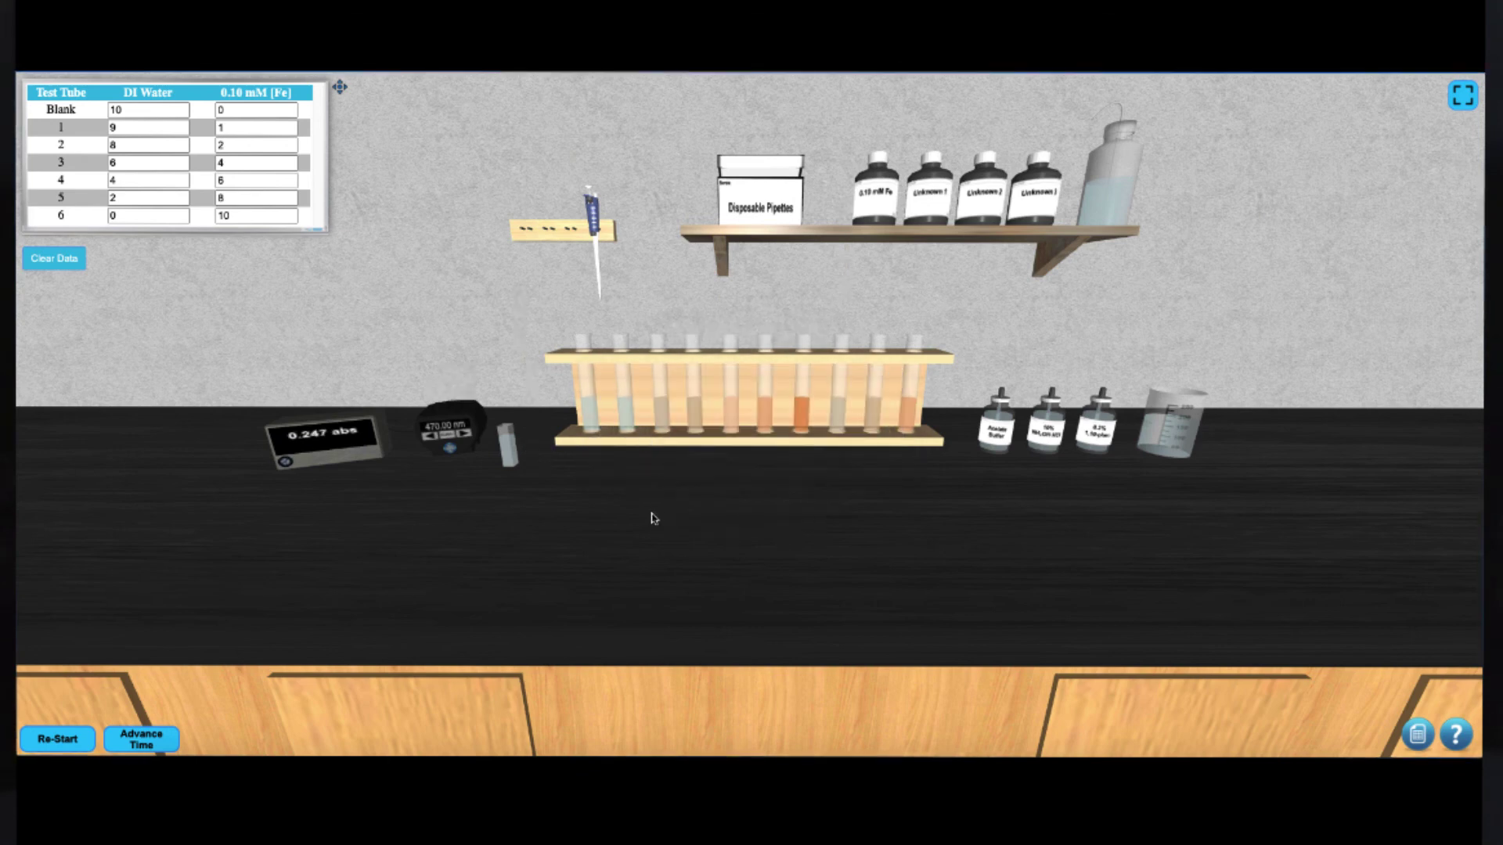